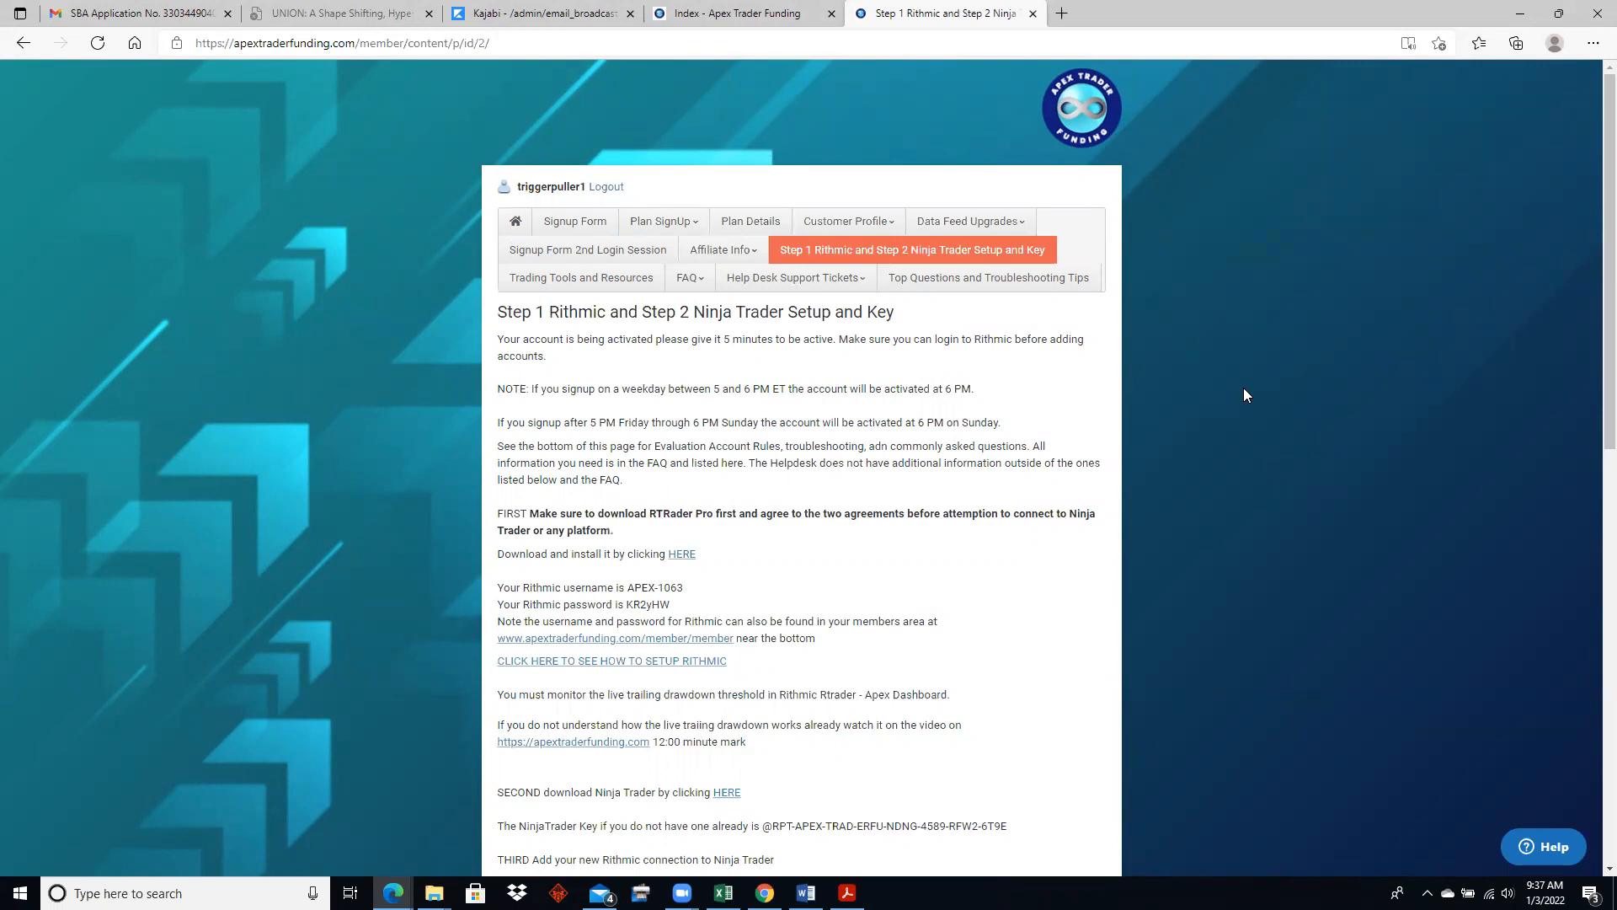
Read the Rithmic and NinjaTrader setup instructions on the Apex page, including the note to download RTrader Pro first.
{"action": "scroll", "coordinate": [1244, 396], "scroll_direction": "down", "scroll_amount": 2}
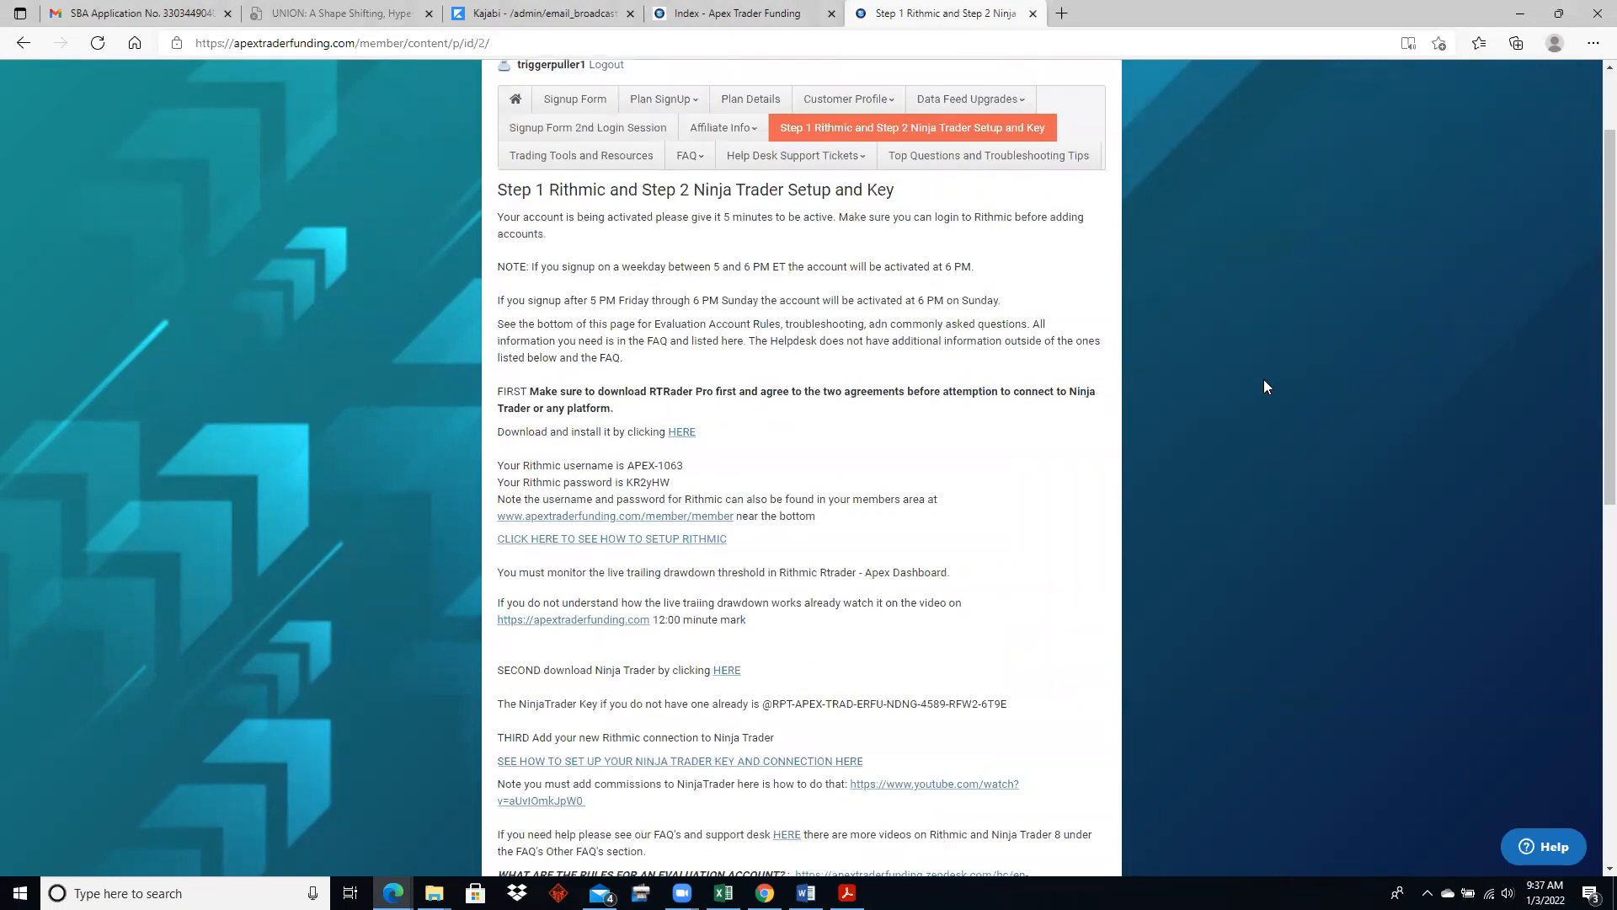
{"action": "scroll", "coordinate": [1264, 386], "scroll_direction": "up", "scroll_amount": 2}
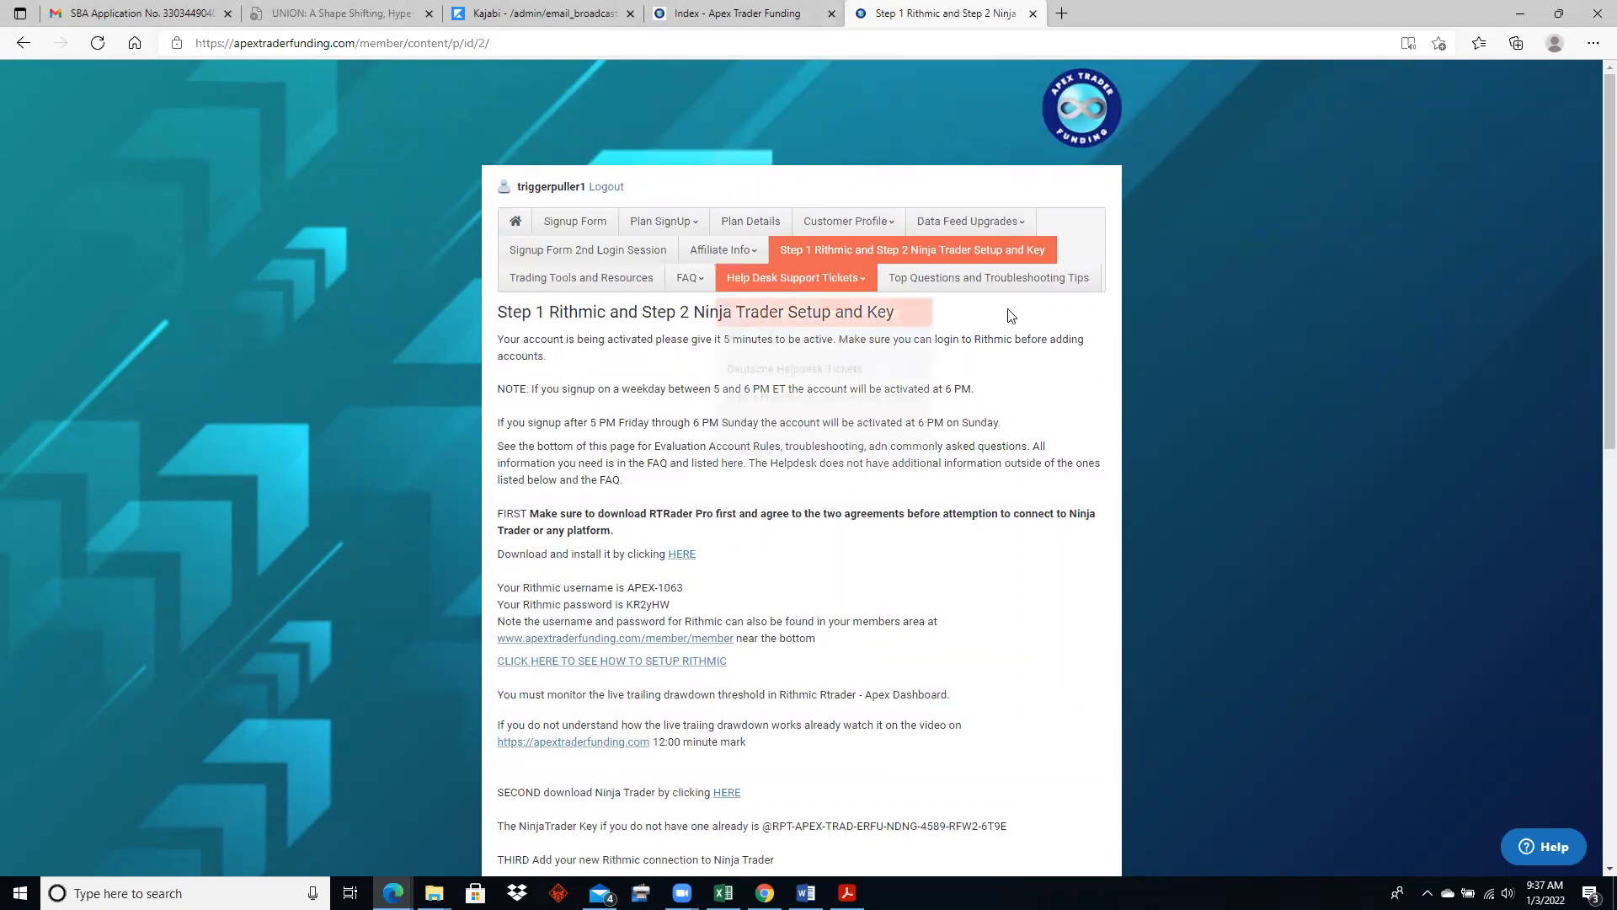
{"action": "scroll", "coordinate": [1225, 283], "scroll_direction": "down", "scroll_amount": 2}
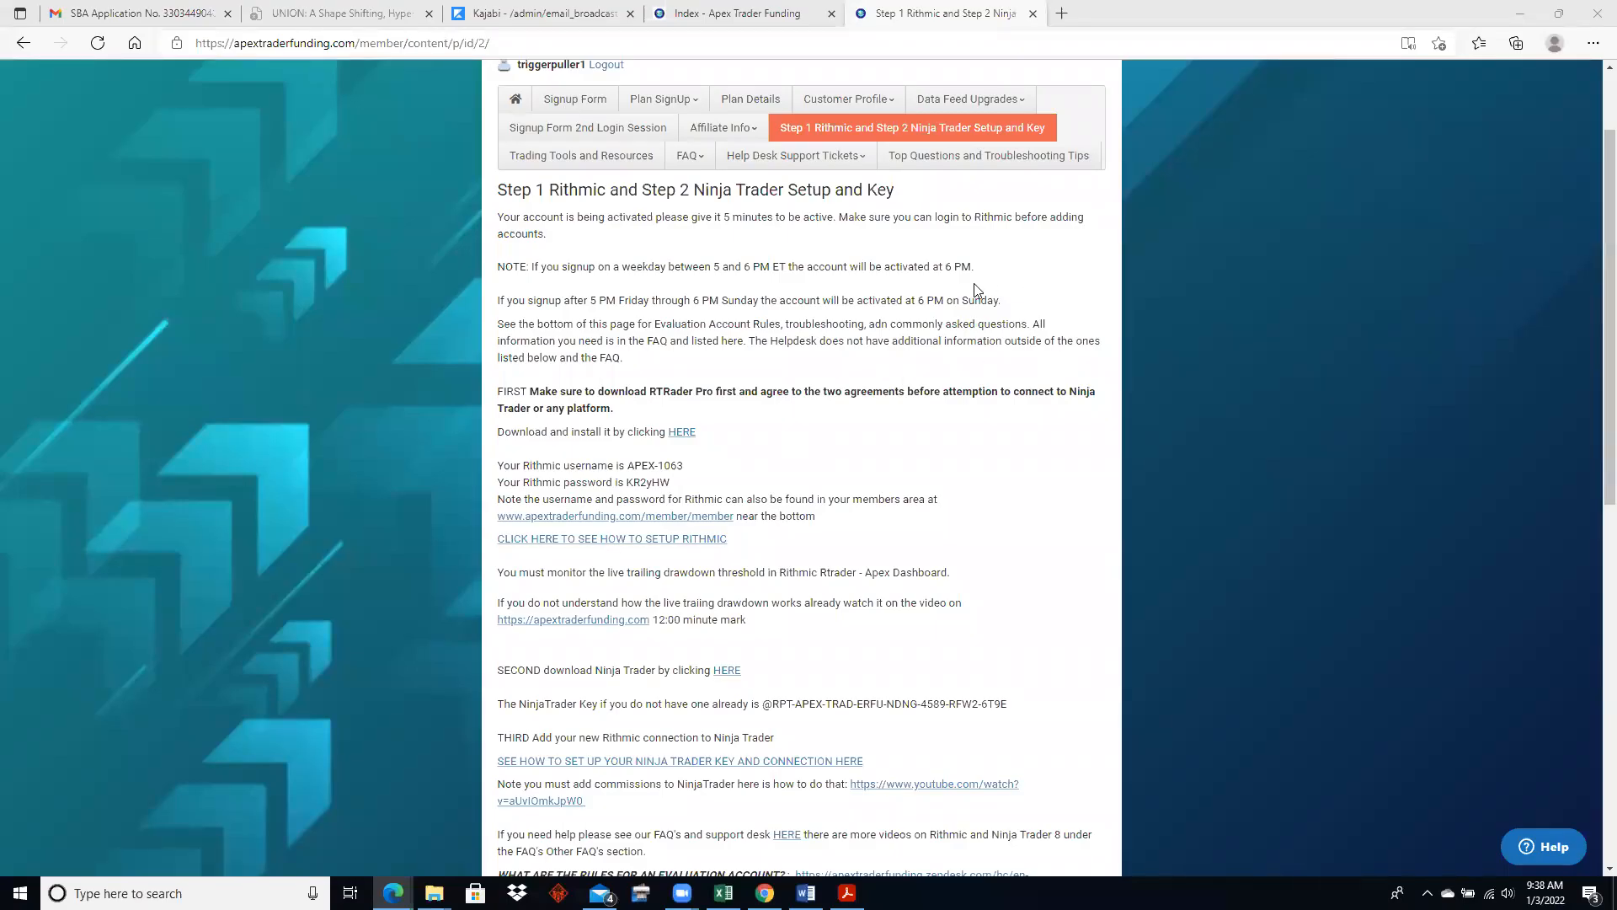
{"action": "scroll", "coordinate": [968, 320], "scroll_direction": "down", "scroll_amount": 3}
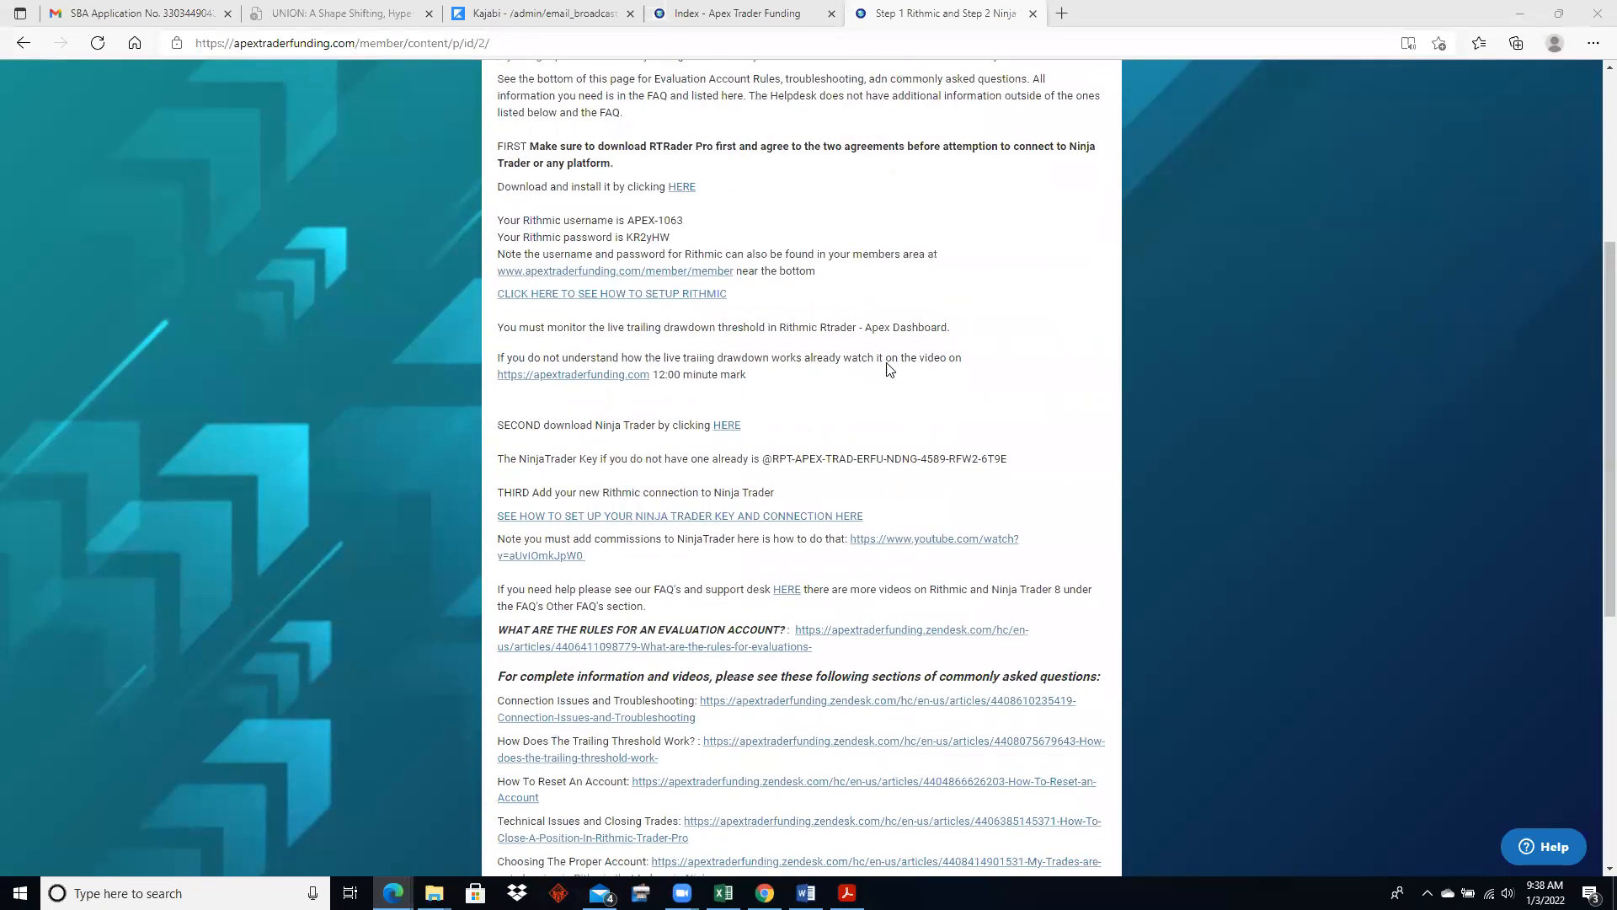
{"action": "scroll", "coordinate": [506, 270], "scroll_direction": "up", "scroll_amount": 2}
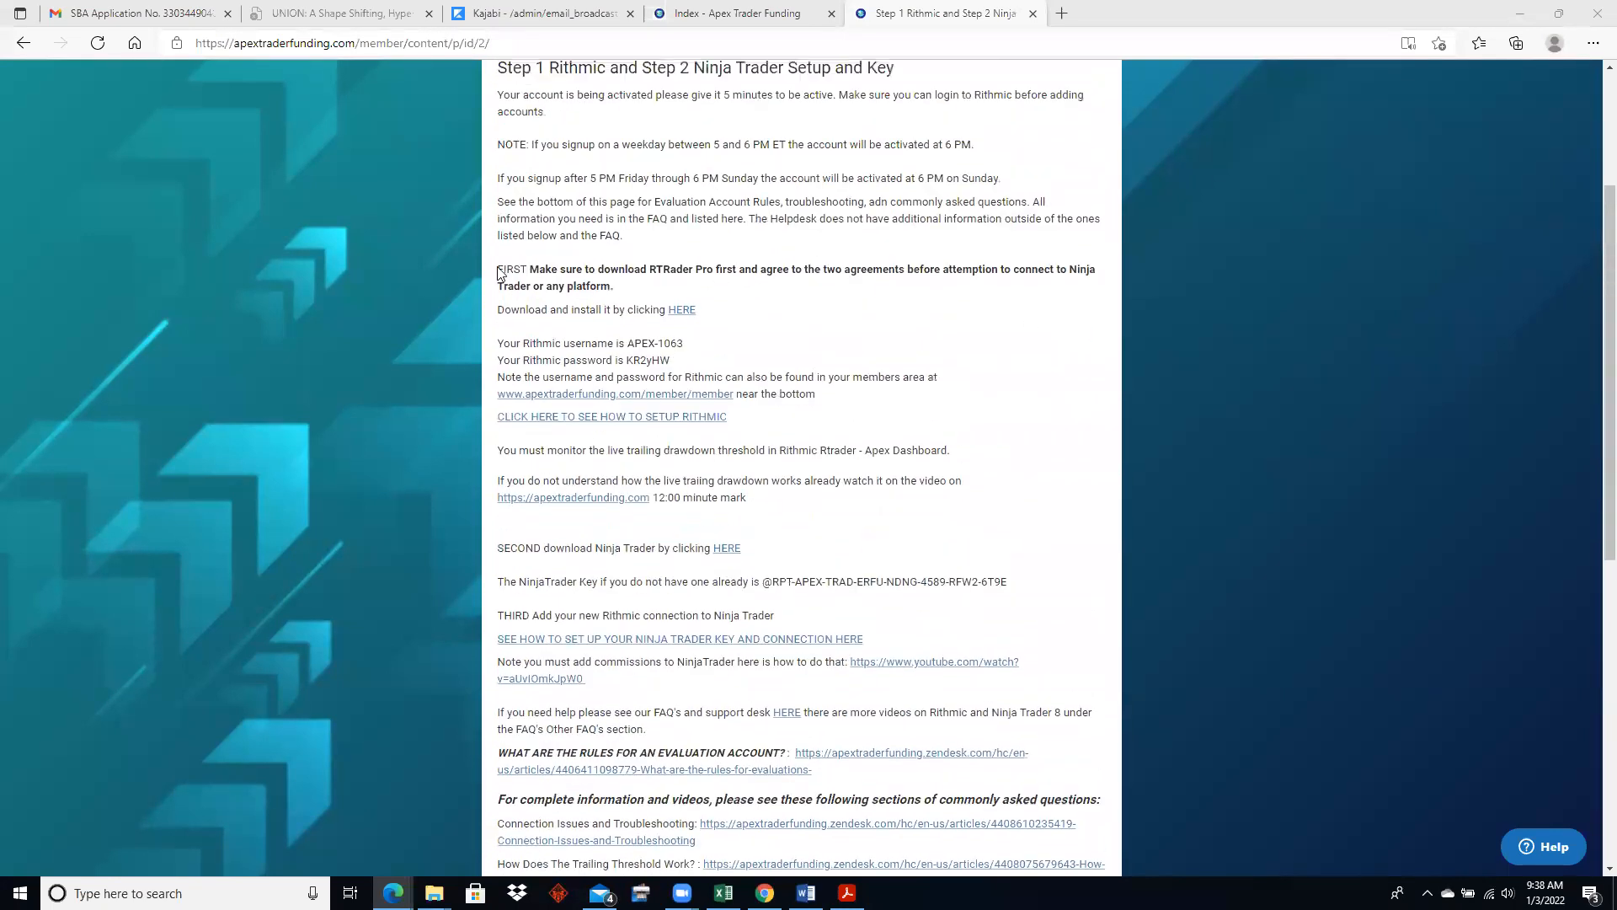
{"action": "left_click_drag", "start_coordinate": [498, 269], "coordinate": [729, 276]}
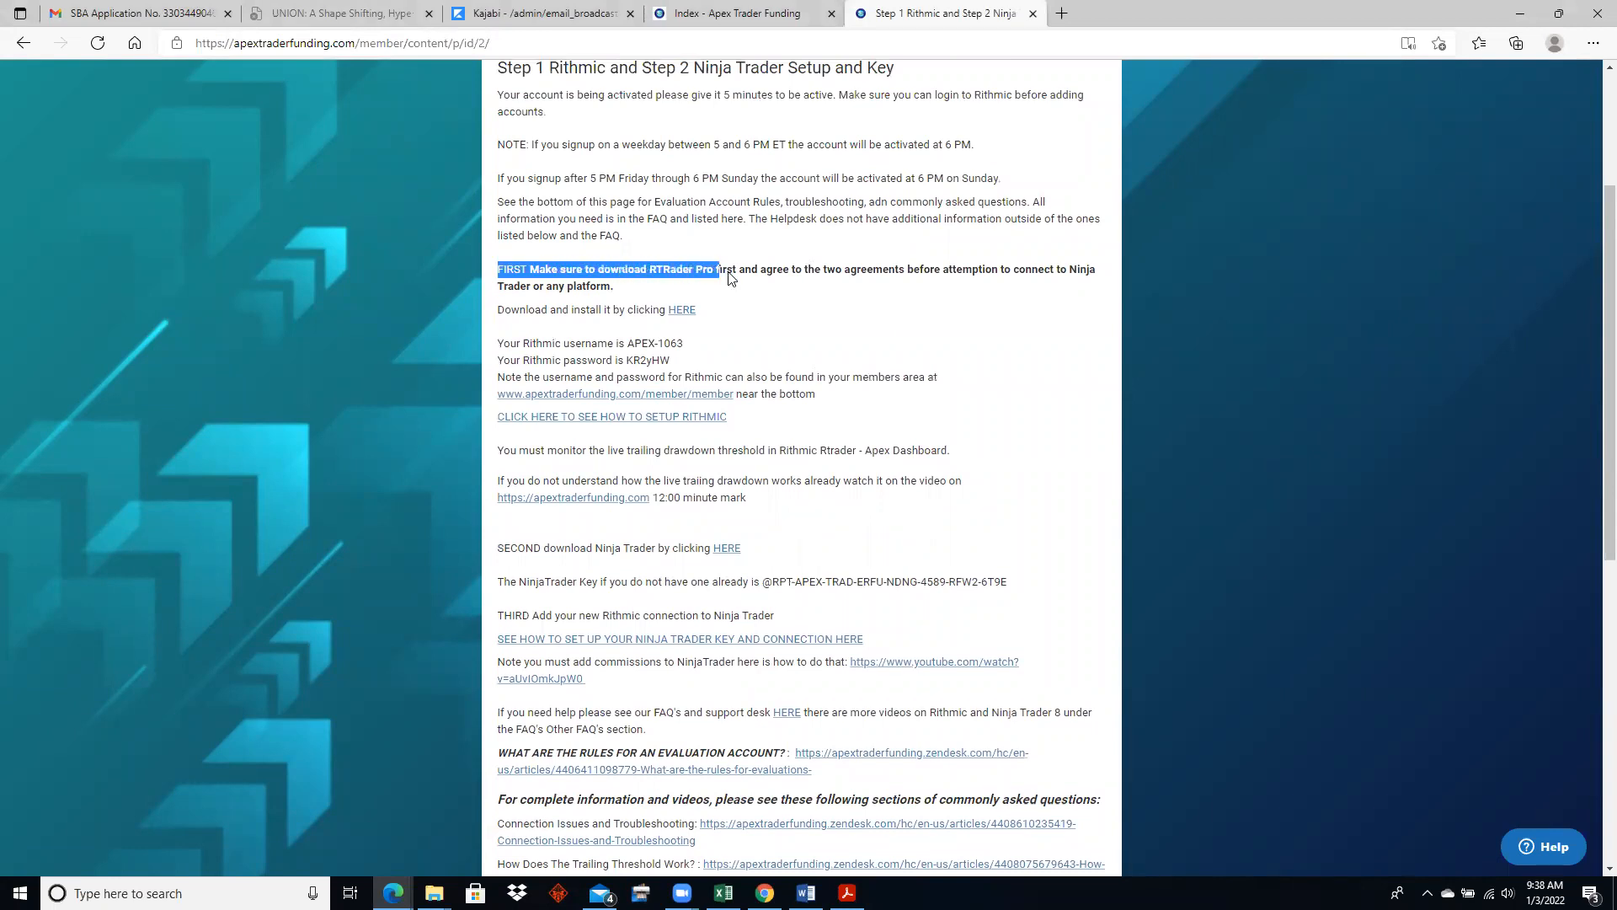
{"action": "left_click", "coordinate": [580, 303]}
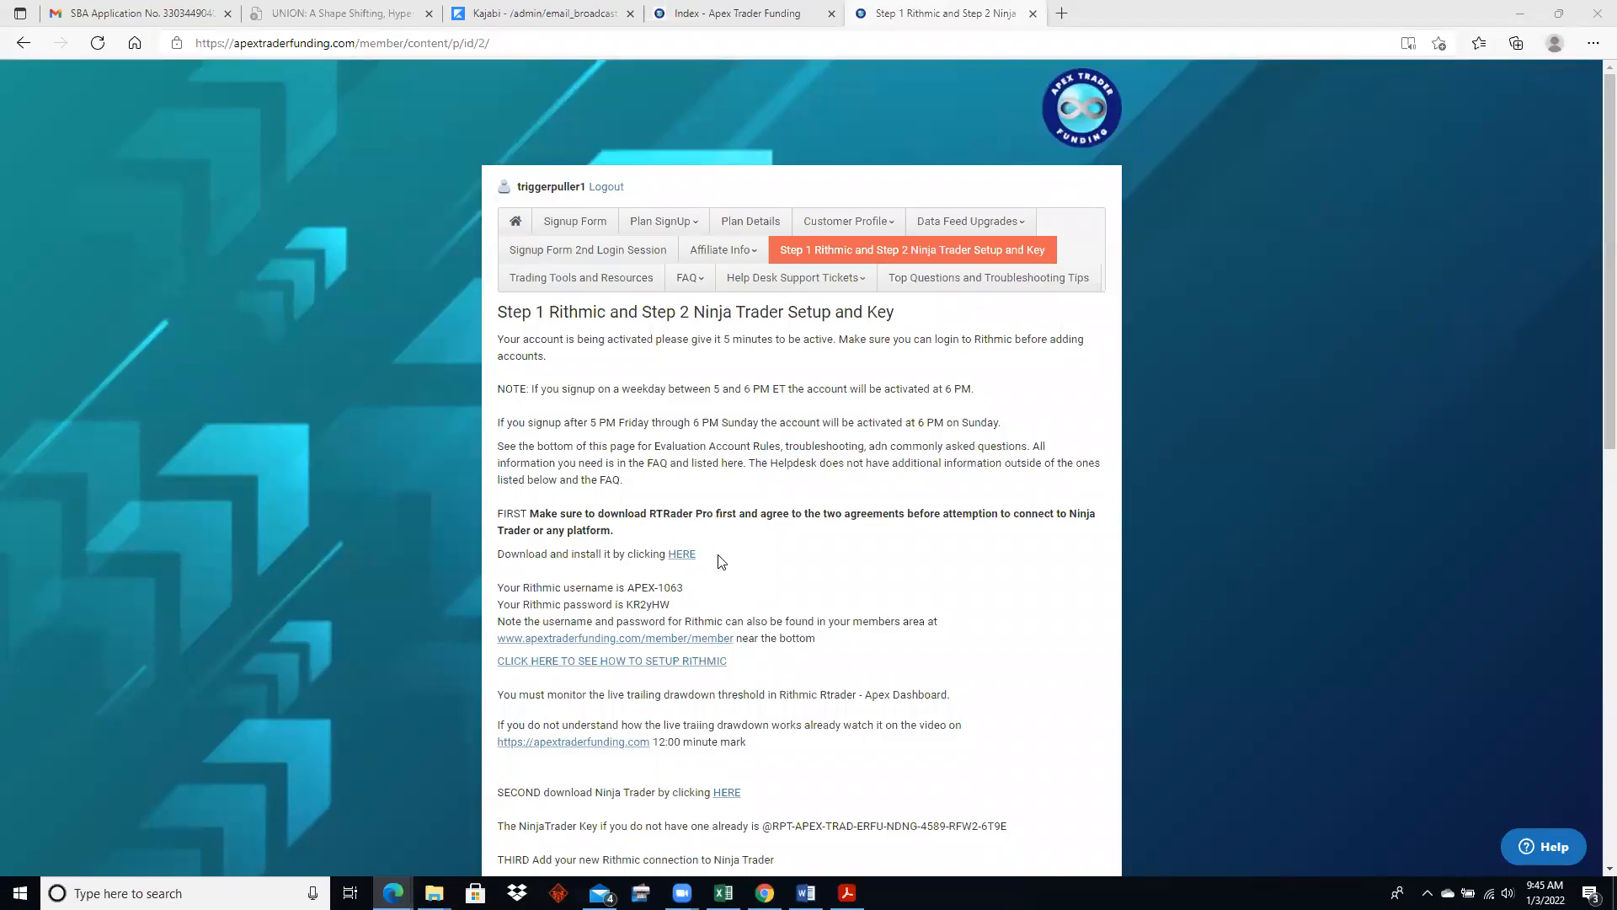
Launch Rithmic Trader Pro, check the Rithmic username and password on the Apex setup page, and return to the login window.
{"action": "left_click", "coordinate": [1522, 21]}
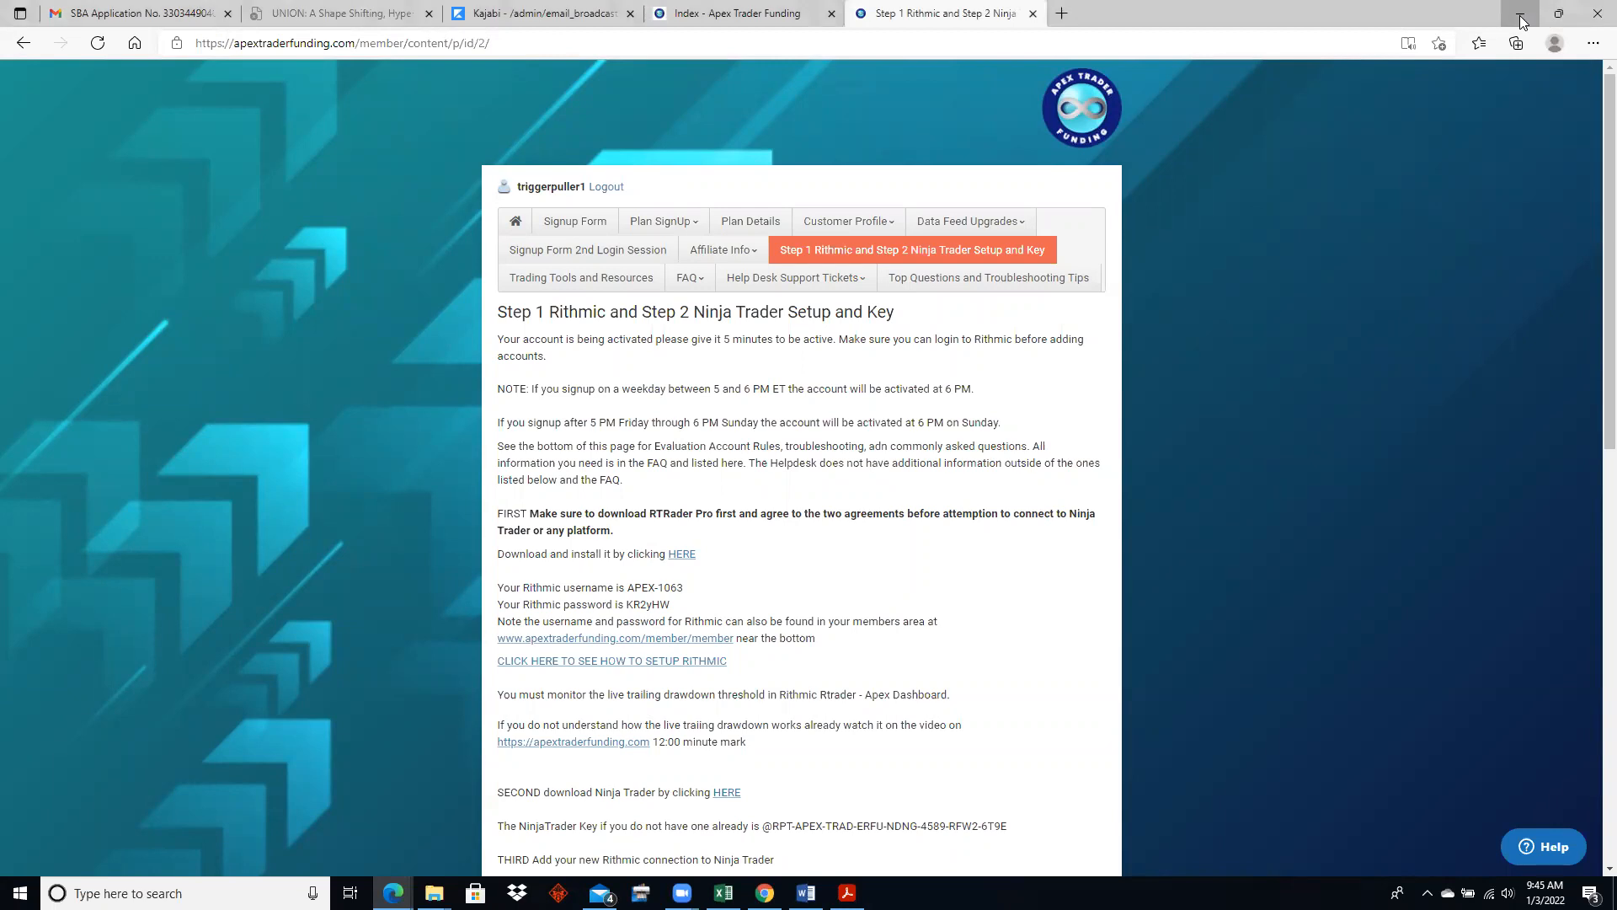
{"action": "left_click", "coordinate": [1522, 21]}
{"action": "double_click", "coordinate": [96, 632]}
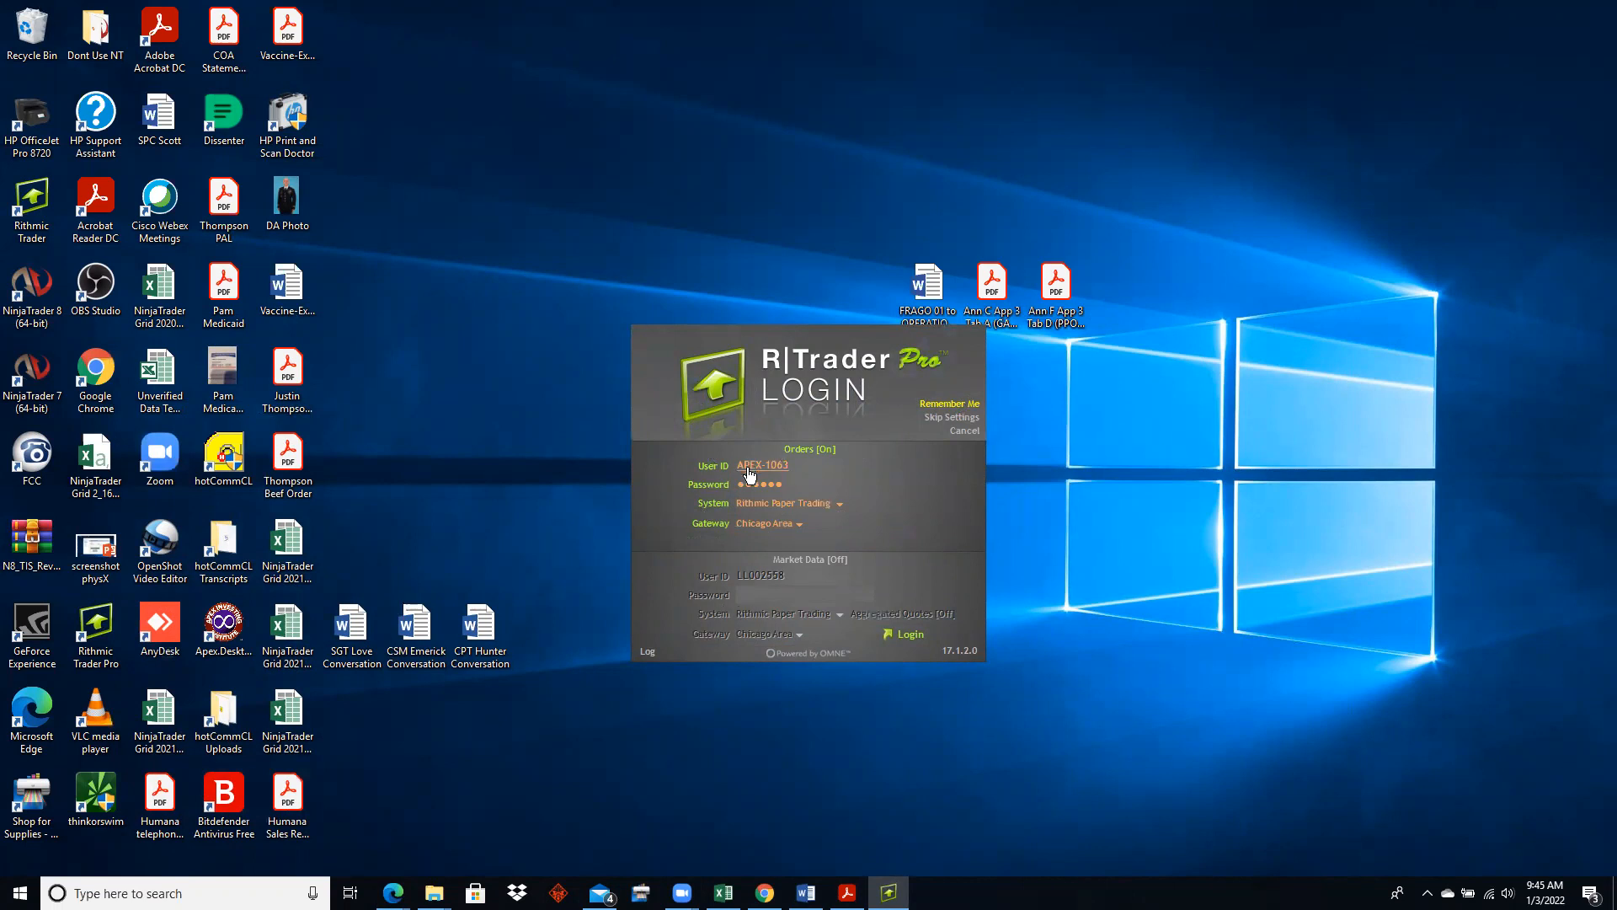
{"action": "mouse_move", "coordinate": [393, 893]}
{"action": "left_click", "coordinate": [299, 813]}
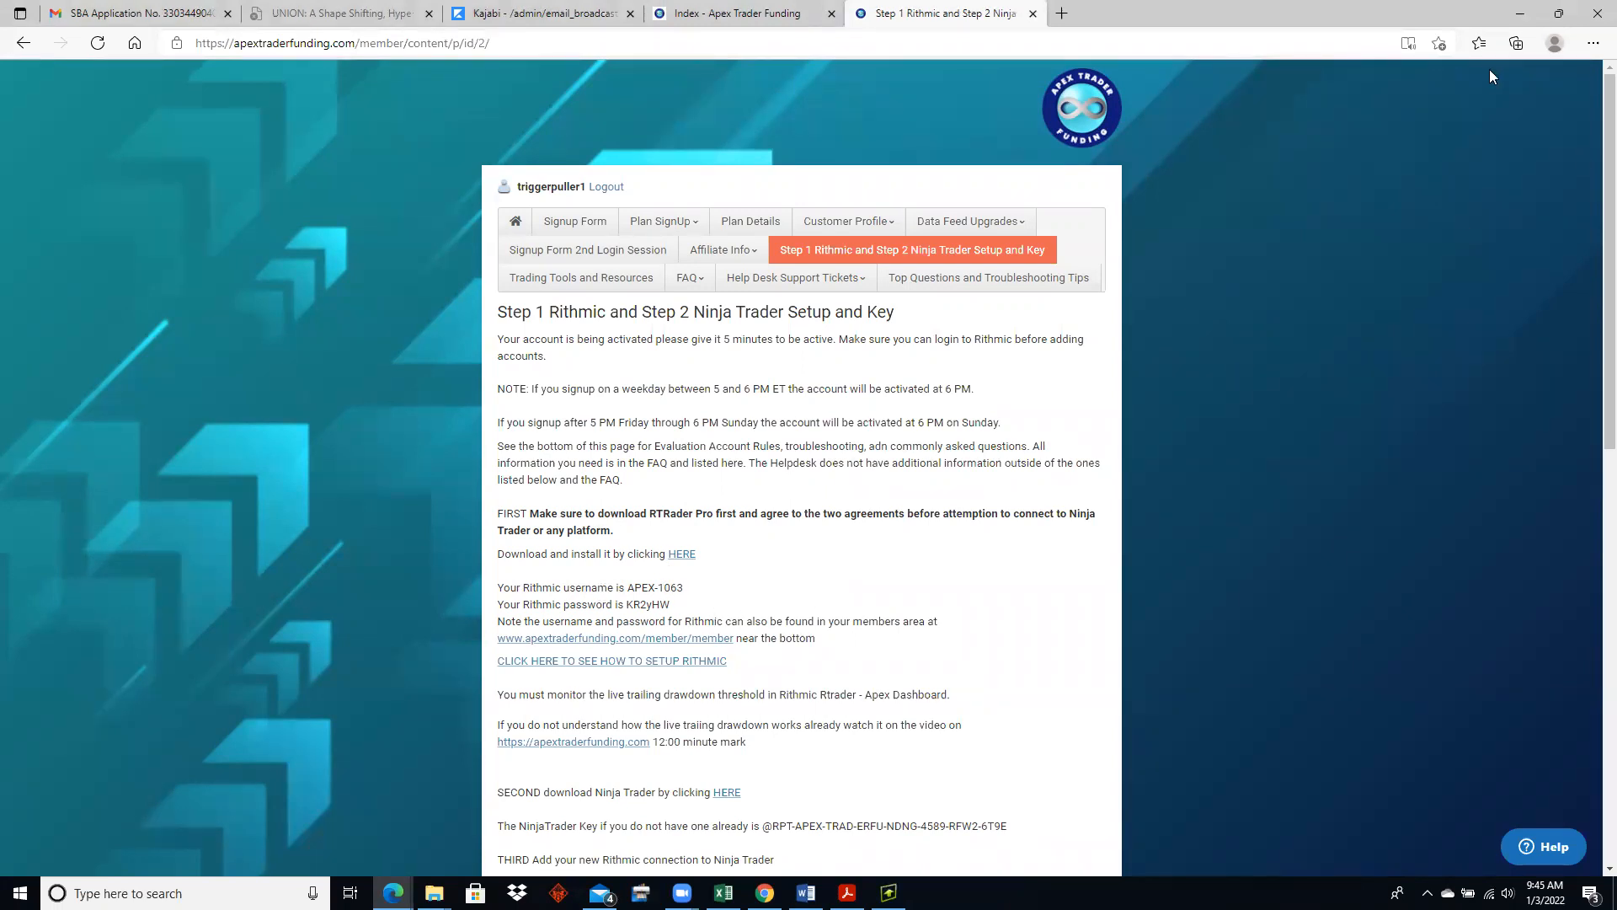
{"action": "left_click", "coordinate": [1516, 17]}
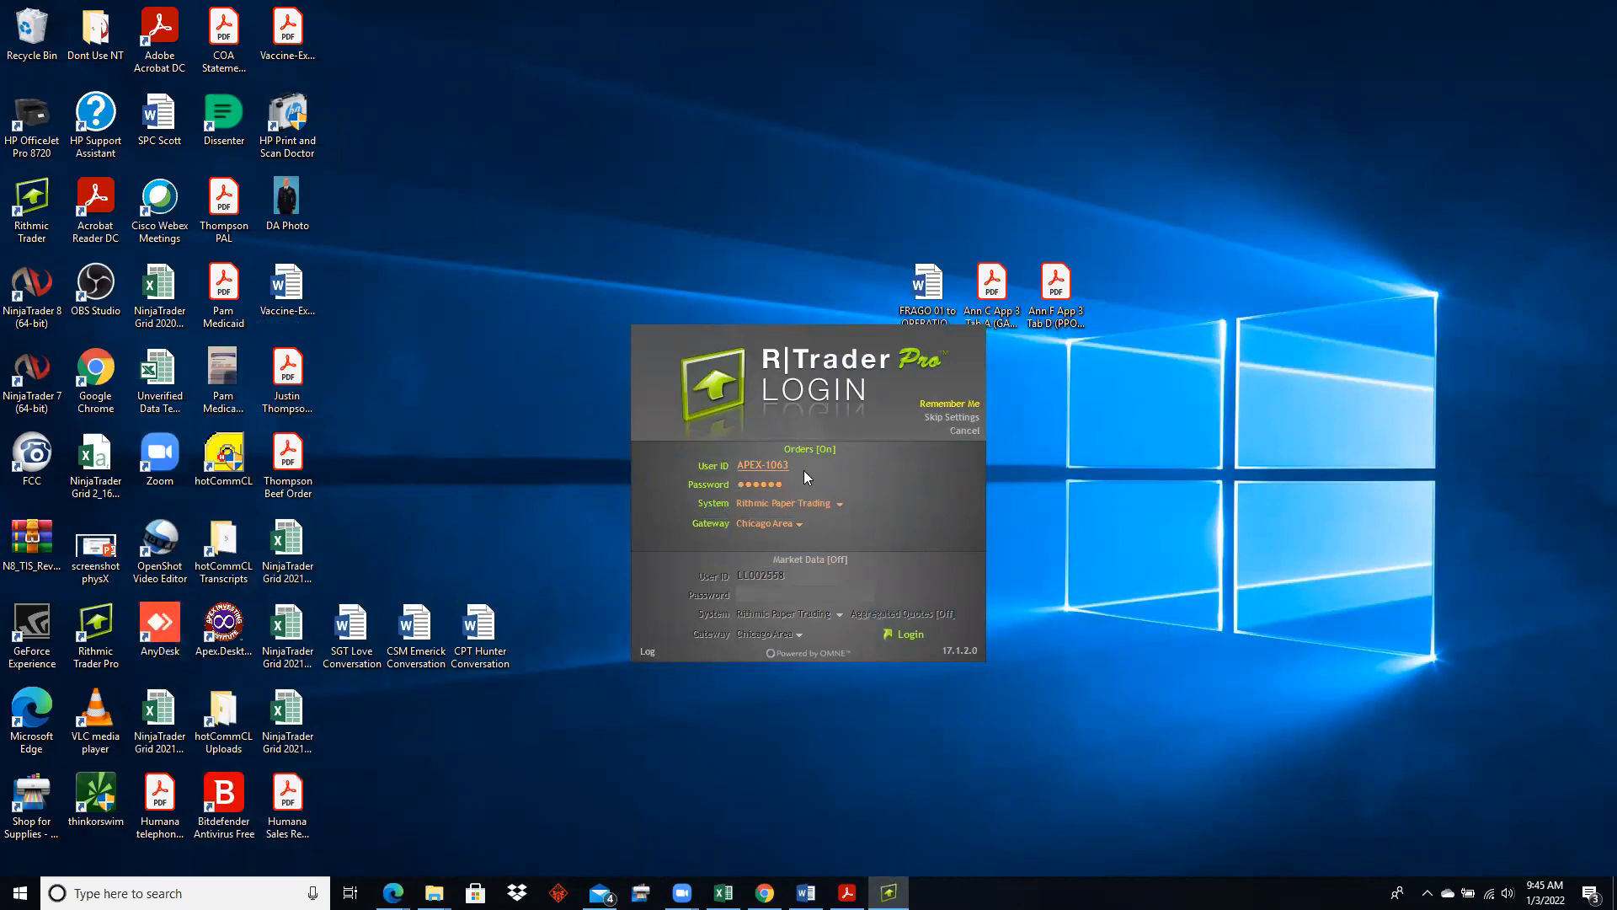
Clear the stored market data user ID in the RTrader Pro login and disable market data.
{"action": "left_click", "coordinate": [810, 563]}
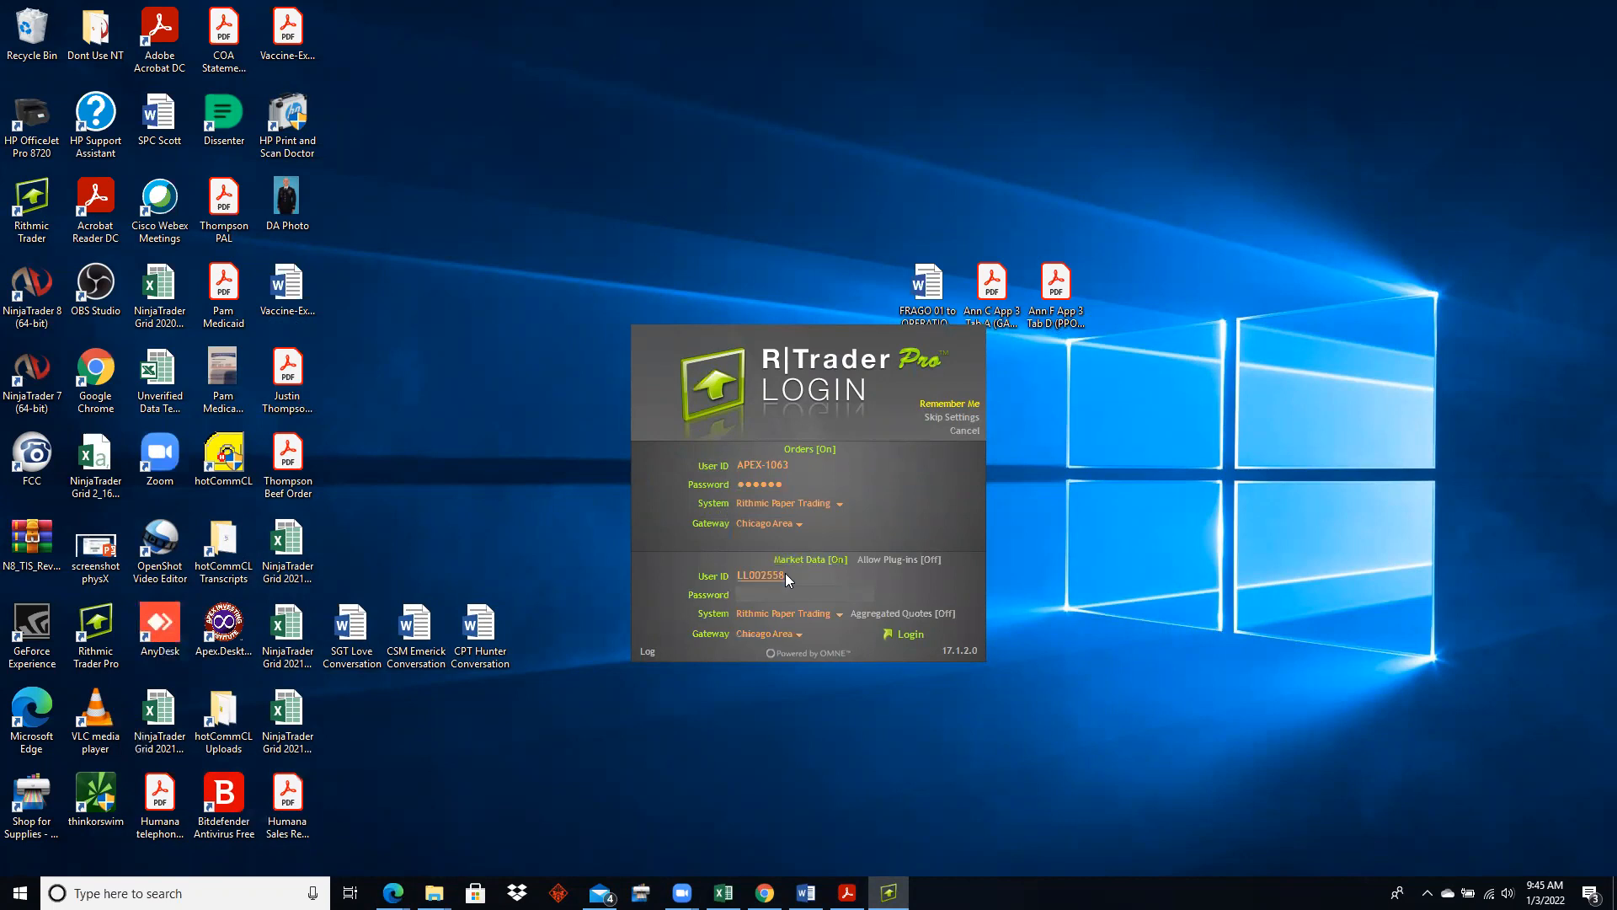
{"action": "left_click", "coordinate": [794, 573]}
{"action": "key", "text": "BackSpace"}
{"action": "left_click", "coordinate": [821, 560]}
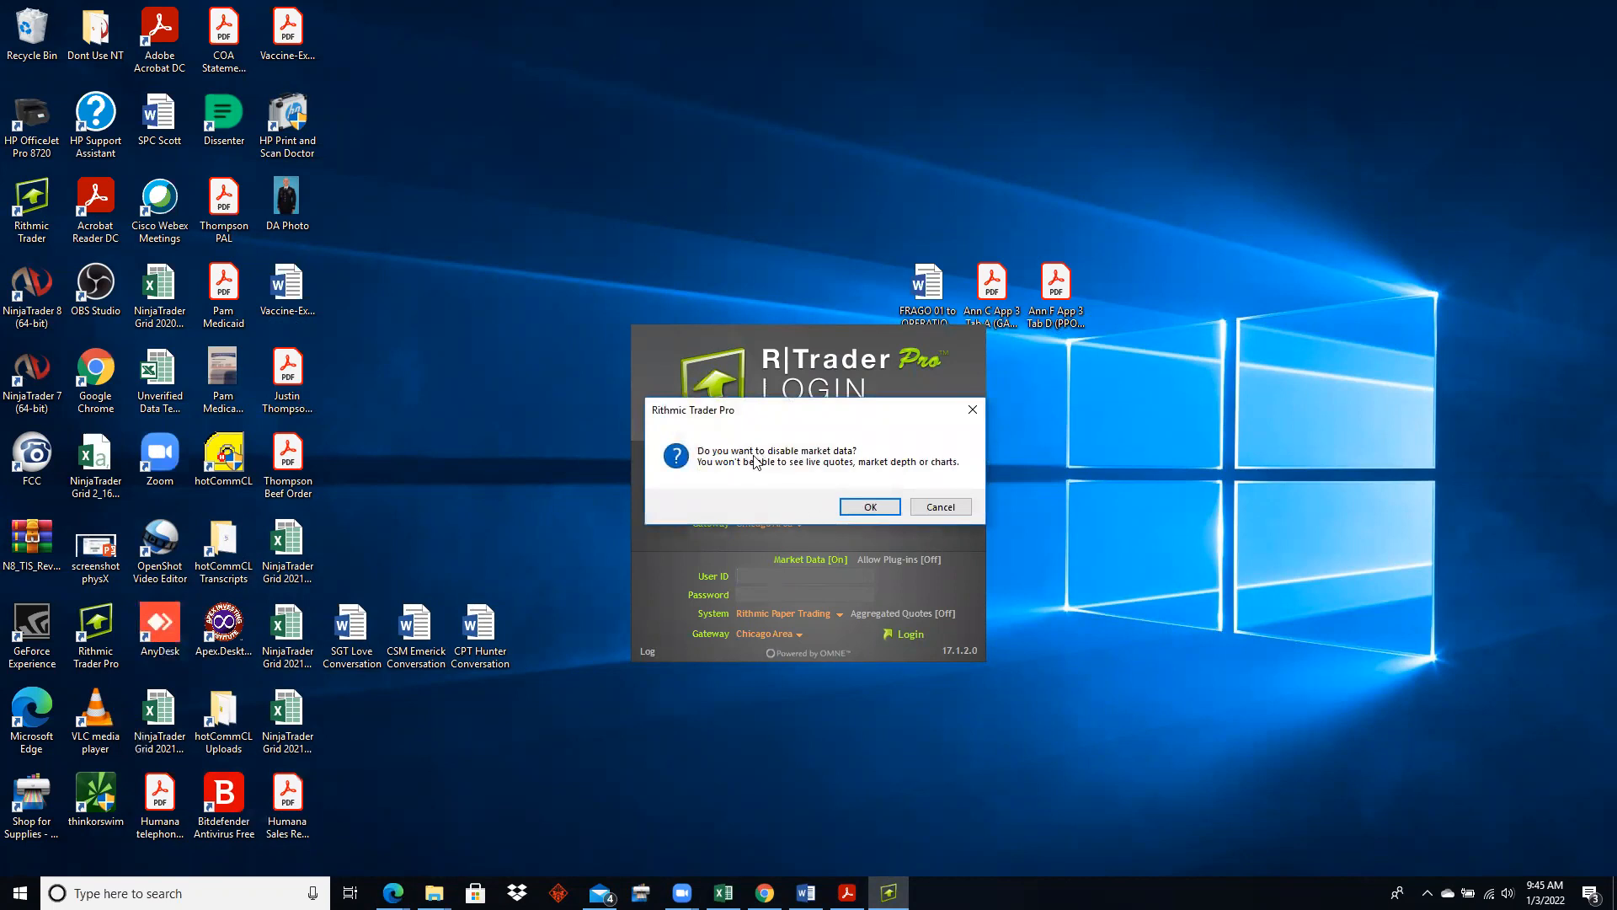
{"action": "left_click", "coordinate": [868, 506]}
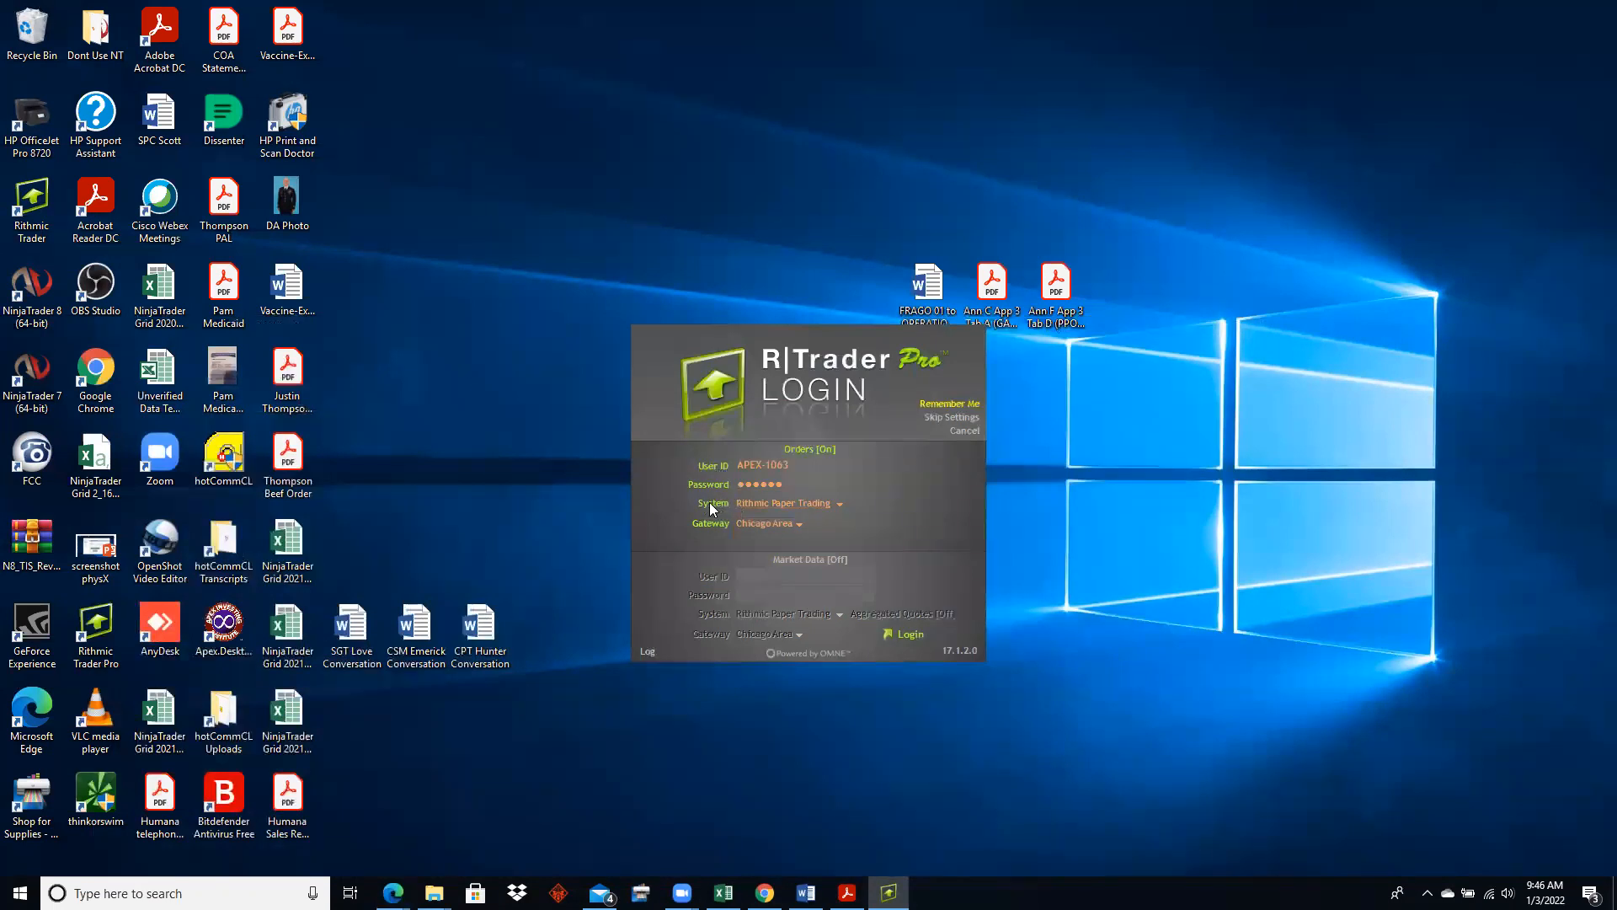
Choose Rithmic Paper Trading as the orders system and log in to RTrader Pro.
{"action": "left_click", "coordinate": [839, 503]}
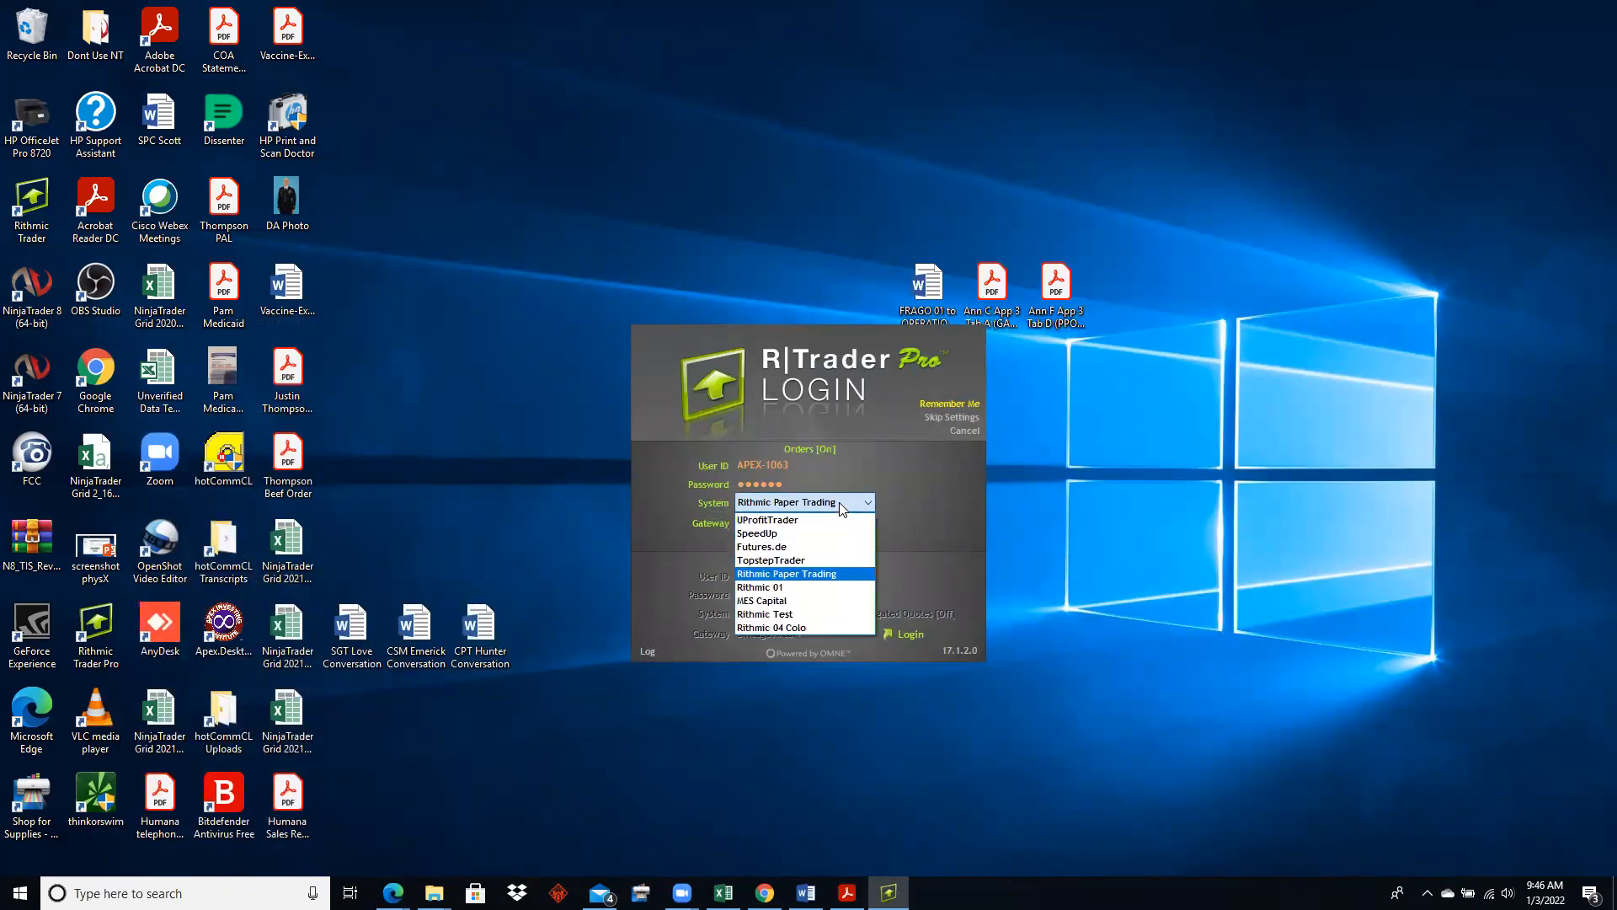
{"action": "left_click", "coordinate": [777, 575]}
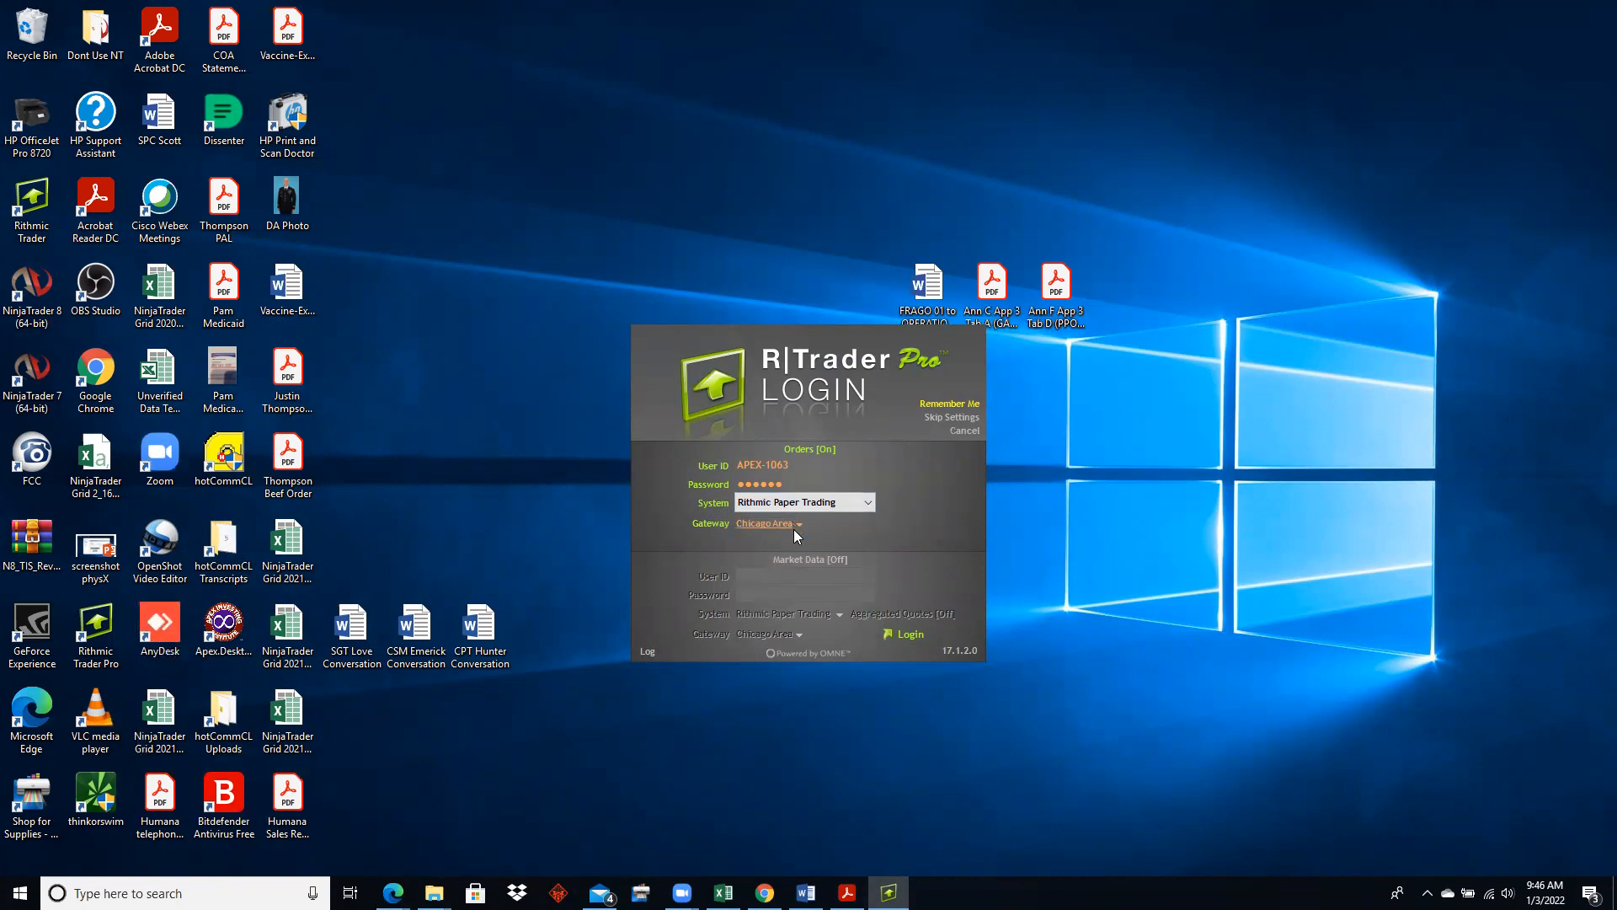
{"action": "left_click", "coordinate": [917, 510]}
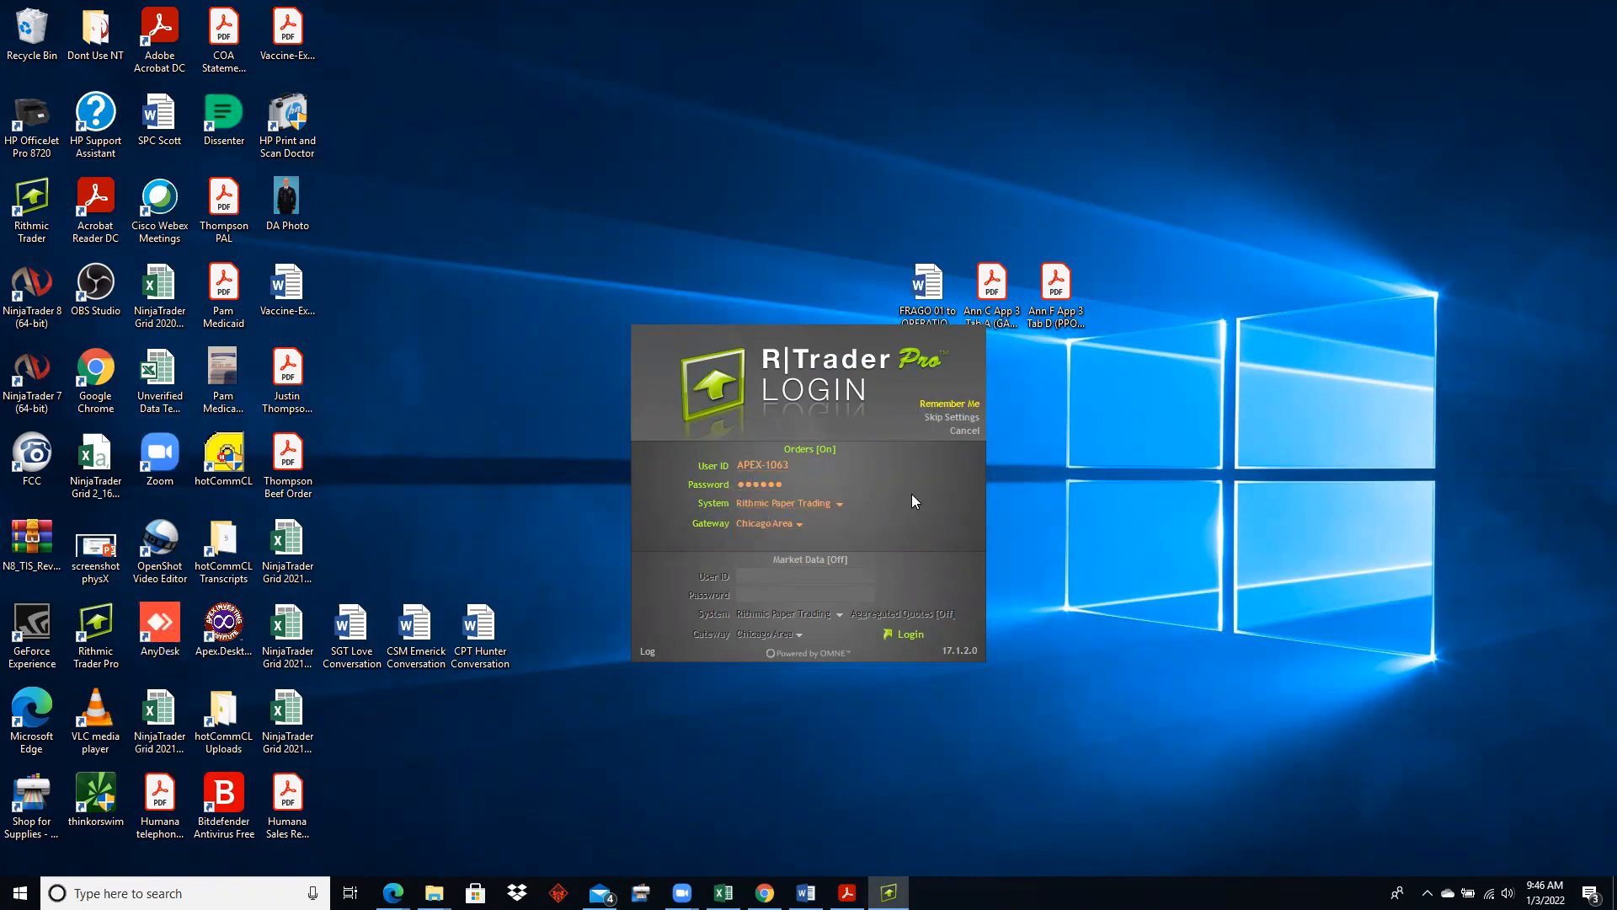
{"action": "left_click", "coordinate": [900, 634]}
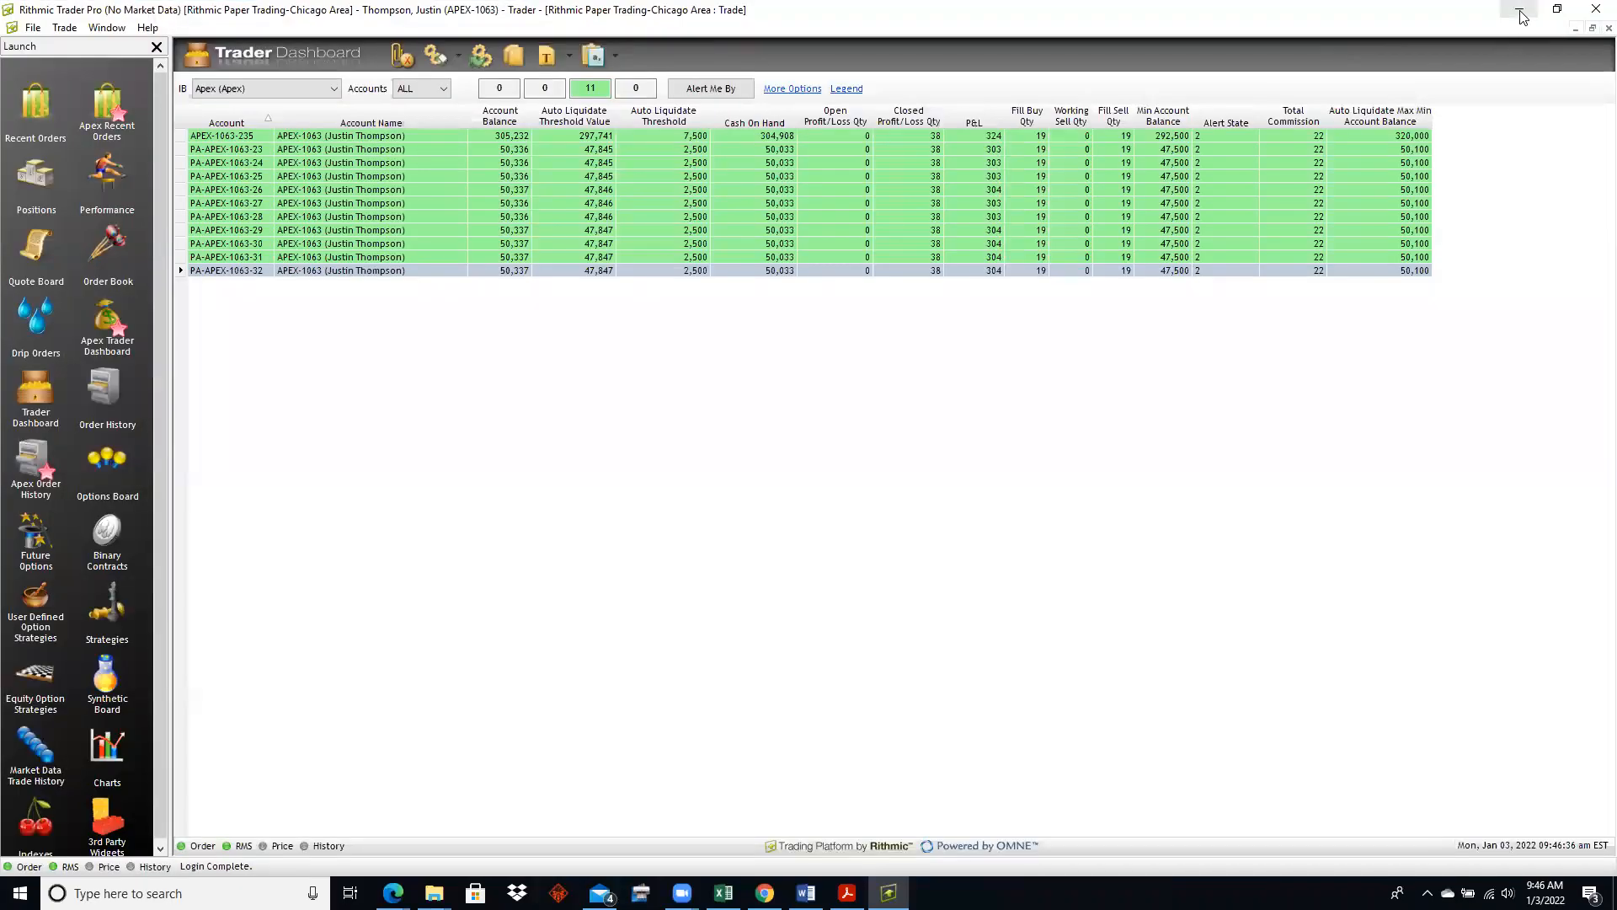
Close Rithmic Trader Pro and confirm the exit.
{"action": "left_click", "coordinate": [1596, 10]}
{"action": "left_click", "coordinate": [783, 473]}
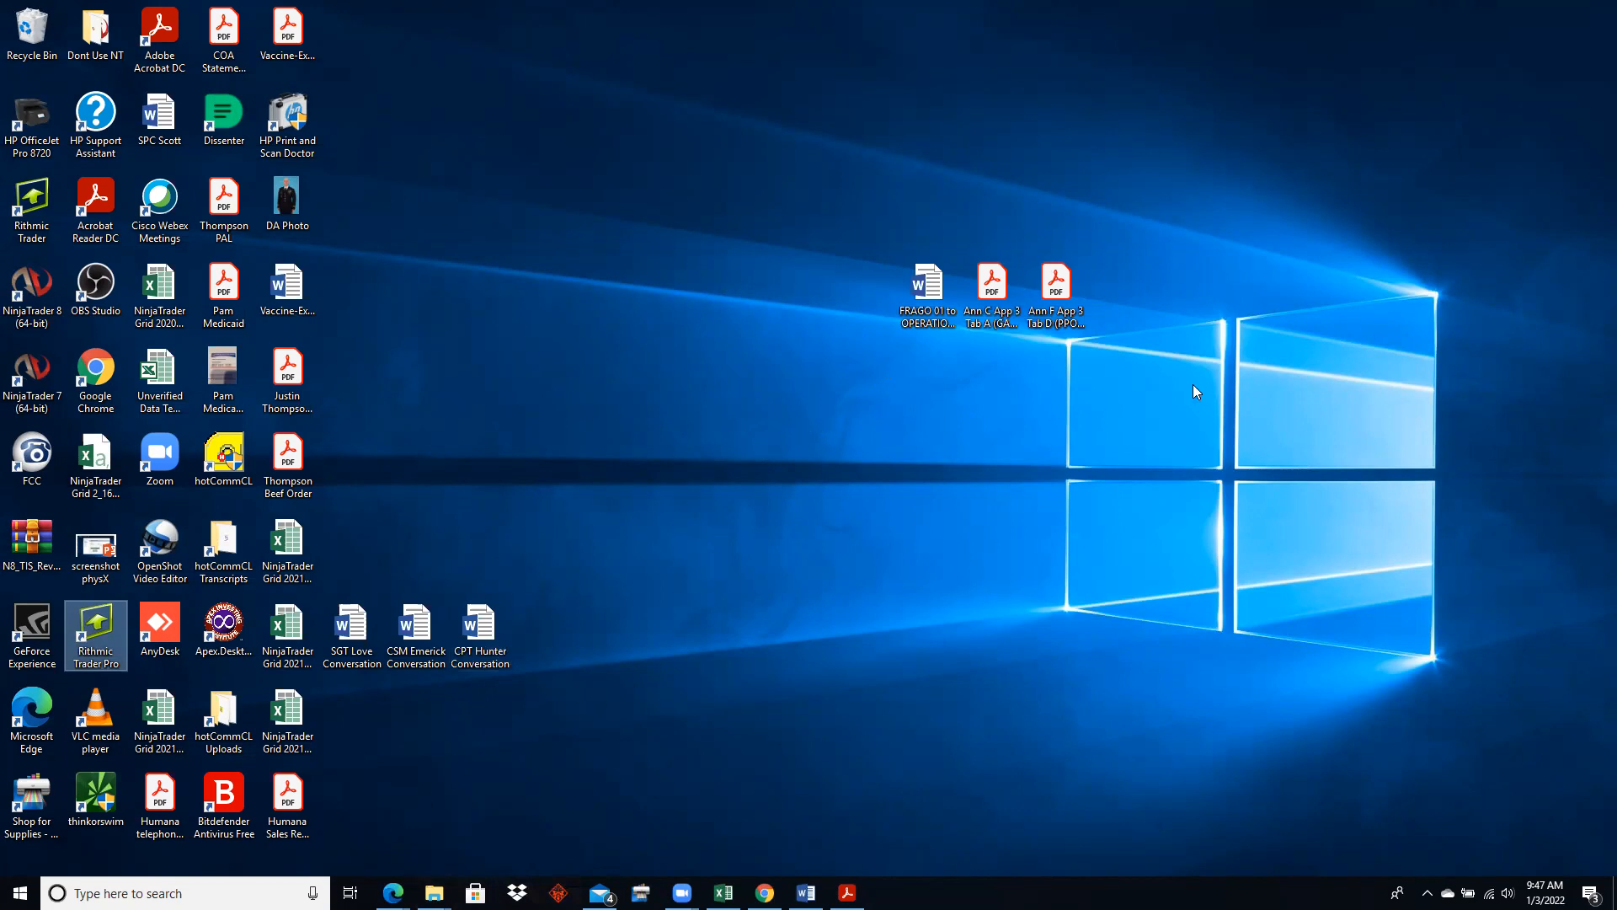
{"action": "left_click", "coordinate": [953, 417]}
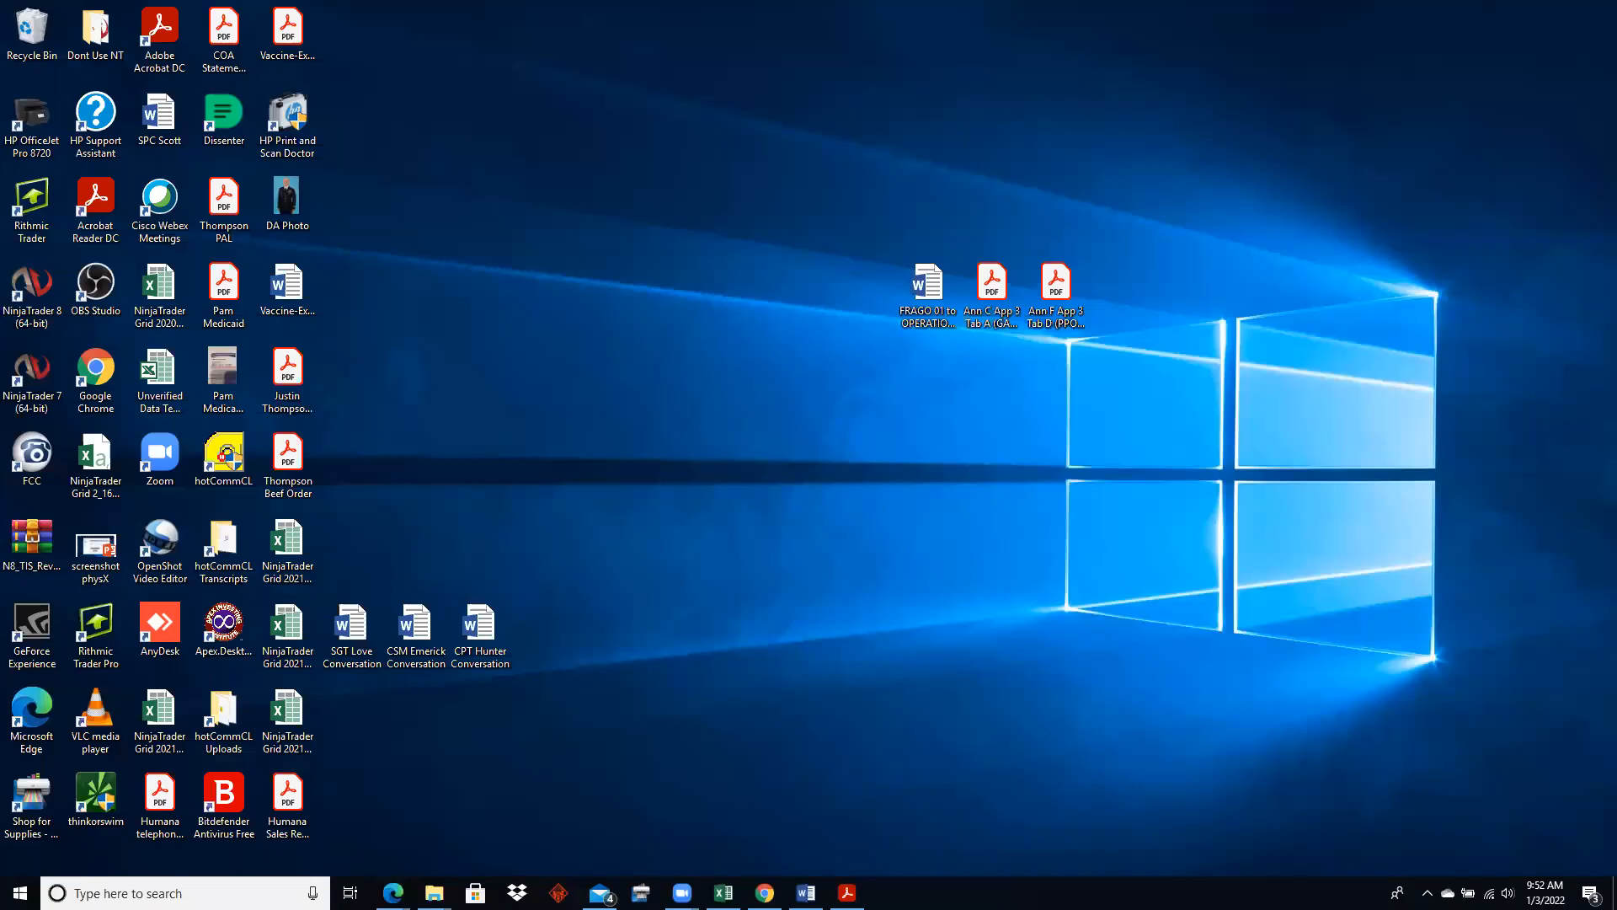
Switch to the Apex setup page in Edge and review the NinjaTrader download and key instructions.
{"action": "mouse_move", "coordinate": [392, 892]}
{"action": "left_click", "coordinate": [372, 761]}
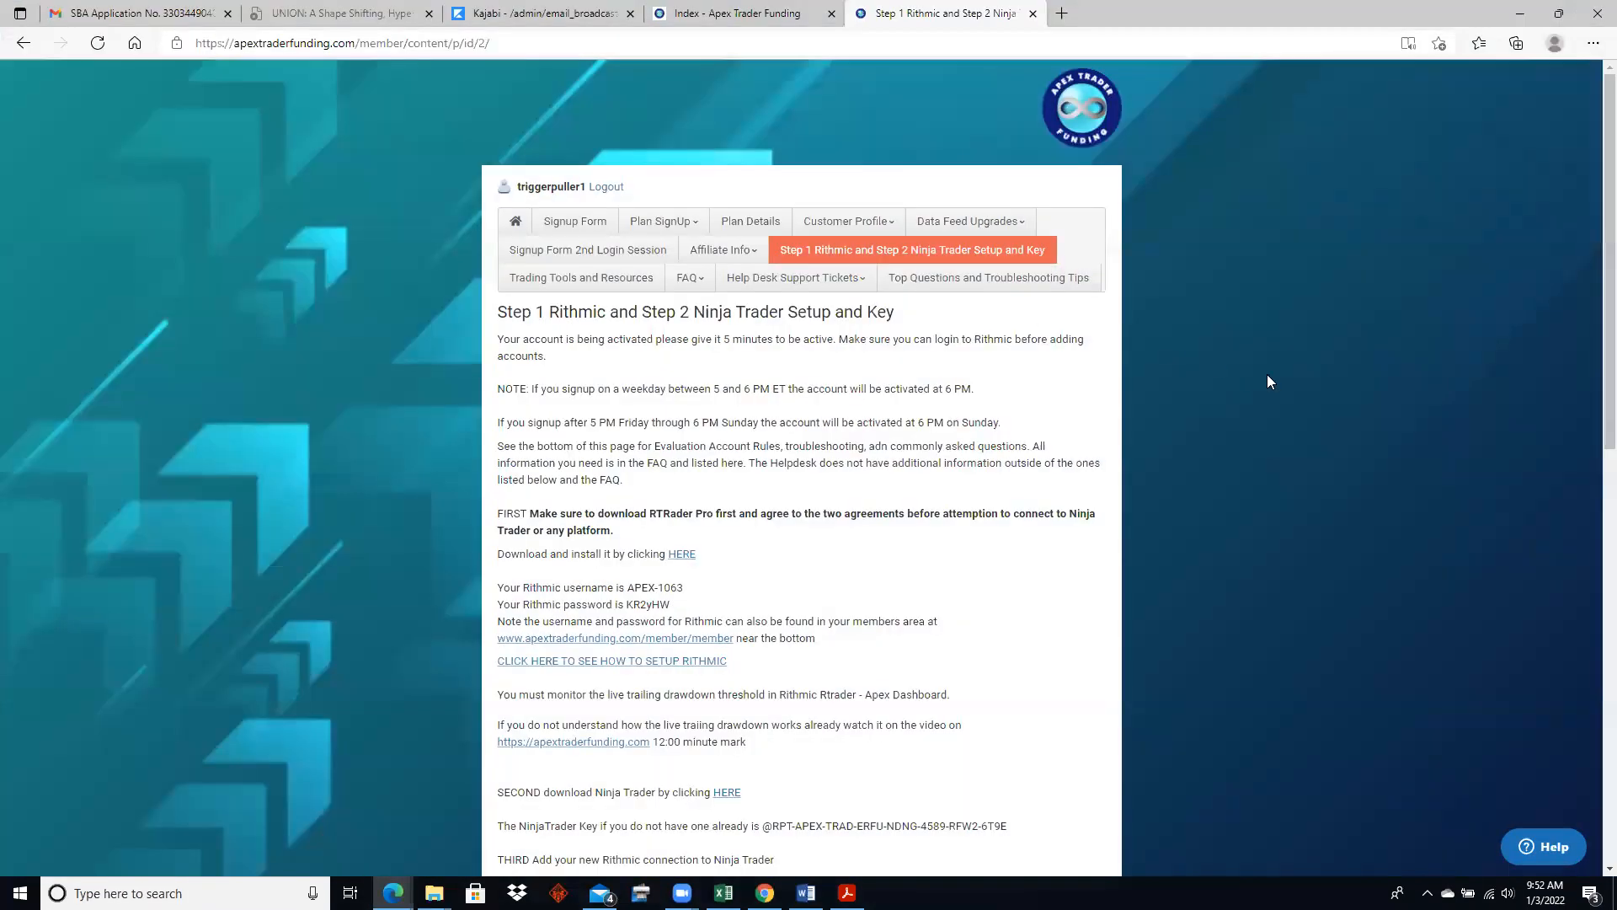
{"action": "scroll", "coordinate": [1320, 383], "scroll_direction": "down", "scroll_amount": 3}
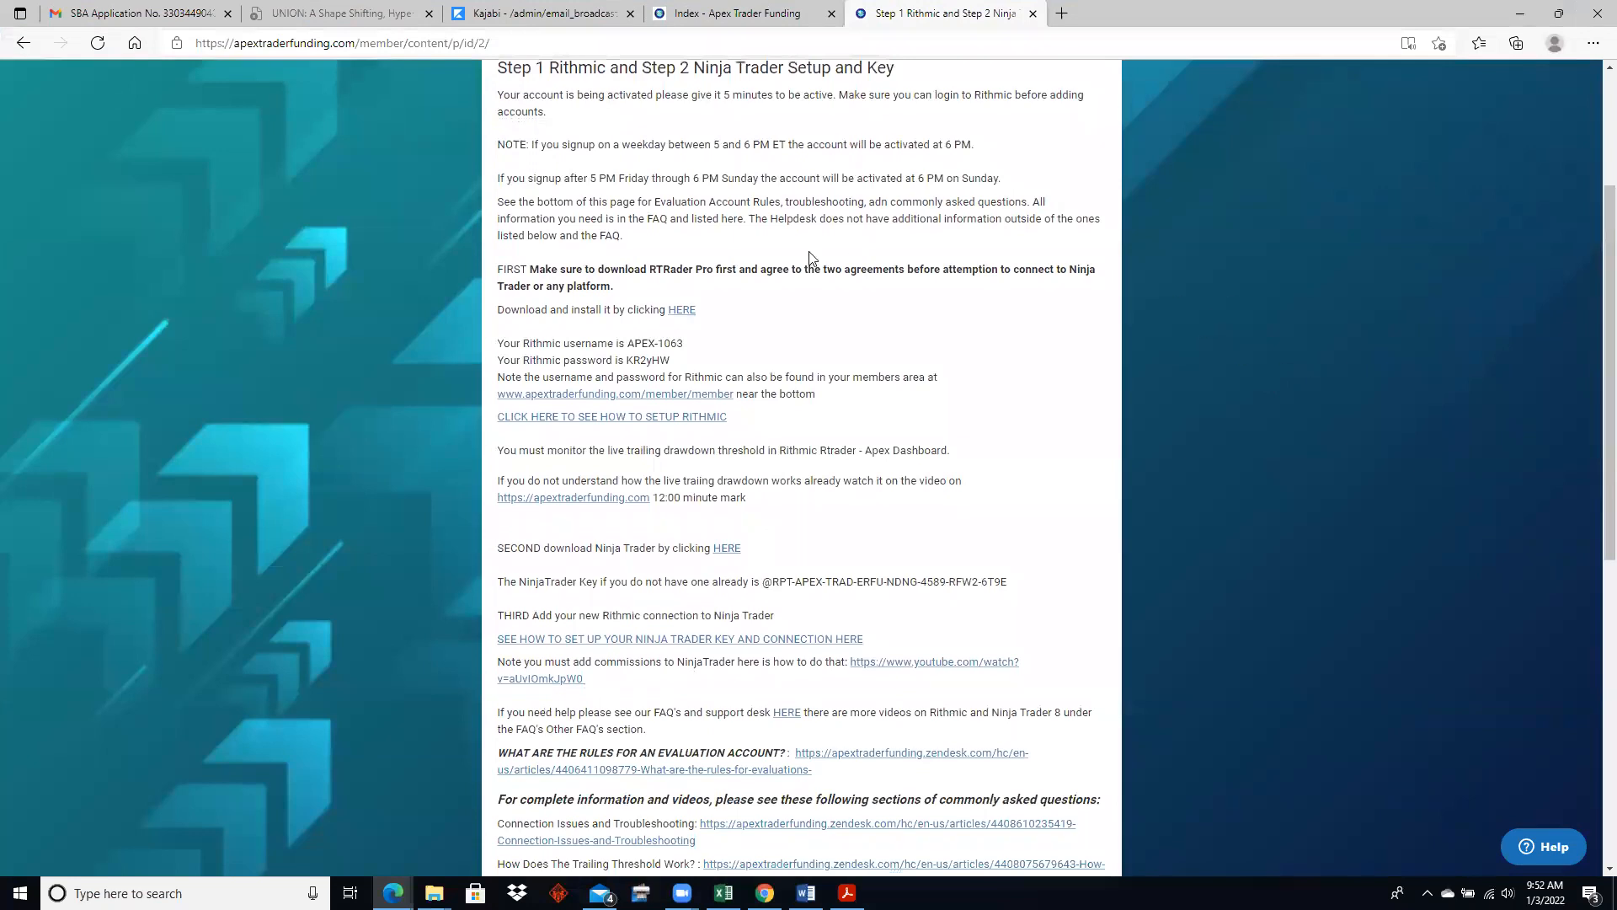
{"action": "scroll", "coordinate": [1269, 439], "scroll_direction": "down", "scroll_amount": 1}
{"action": "scroll", "coordinate": [1269, 438], "scroll_direction": "down", "scroll_amount": 1}
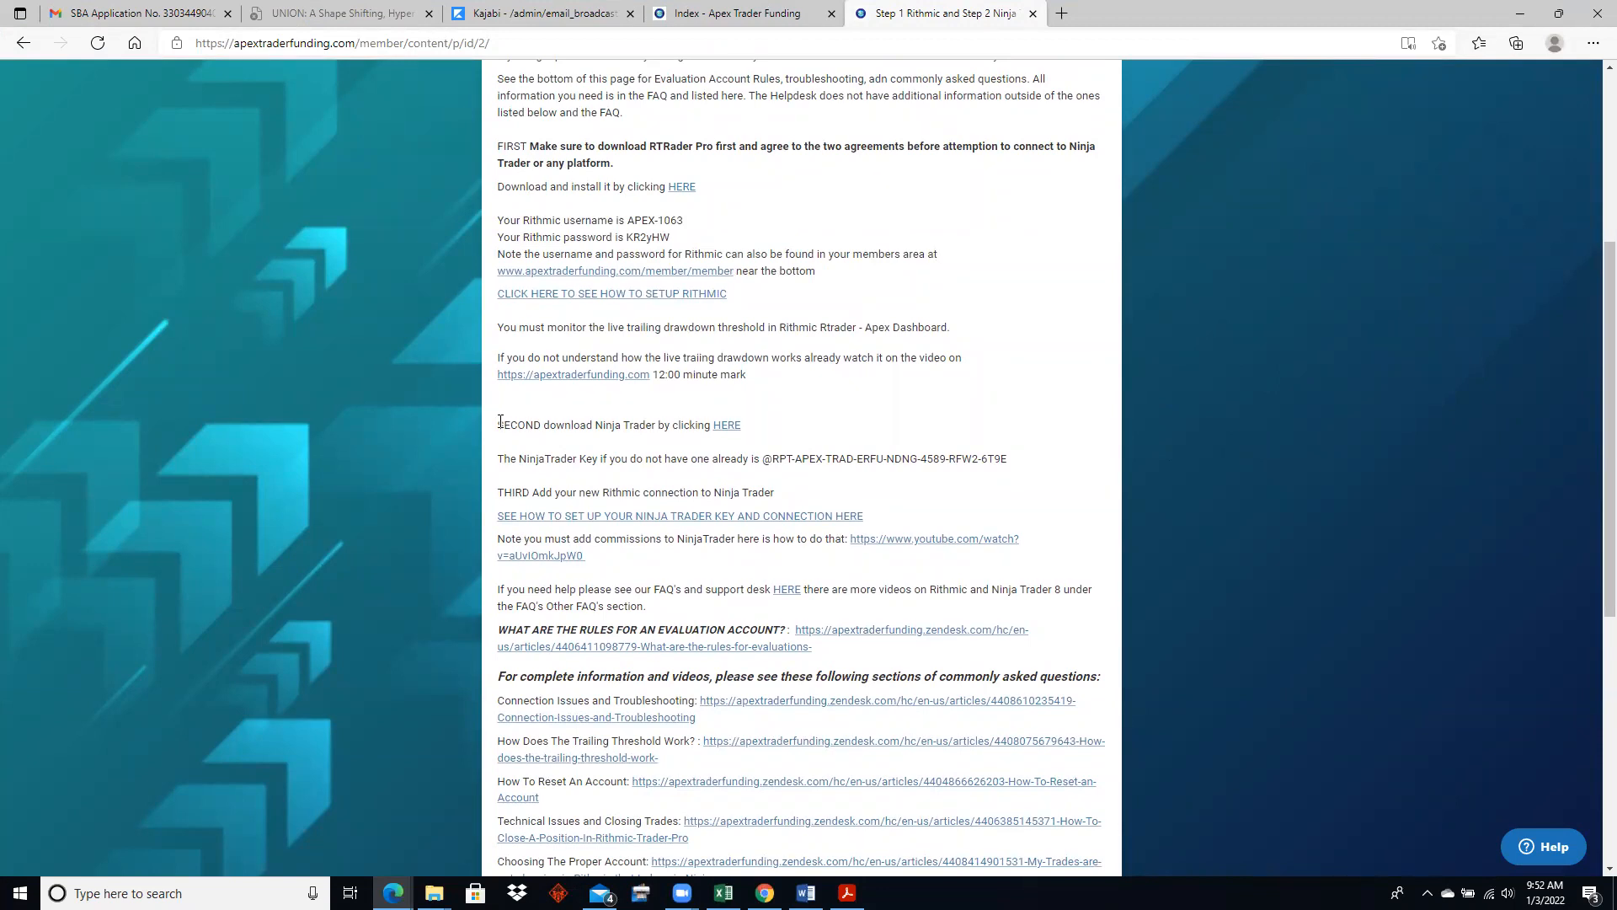
{"action": "scroll", "coordinate": [534, 324], "scroll_direction": "down", "scroll_amount": 2}
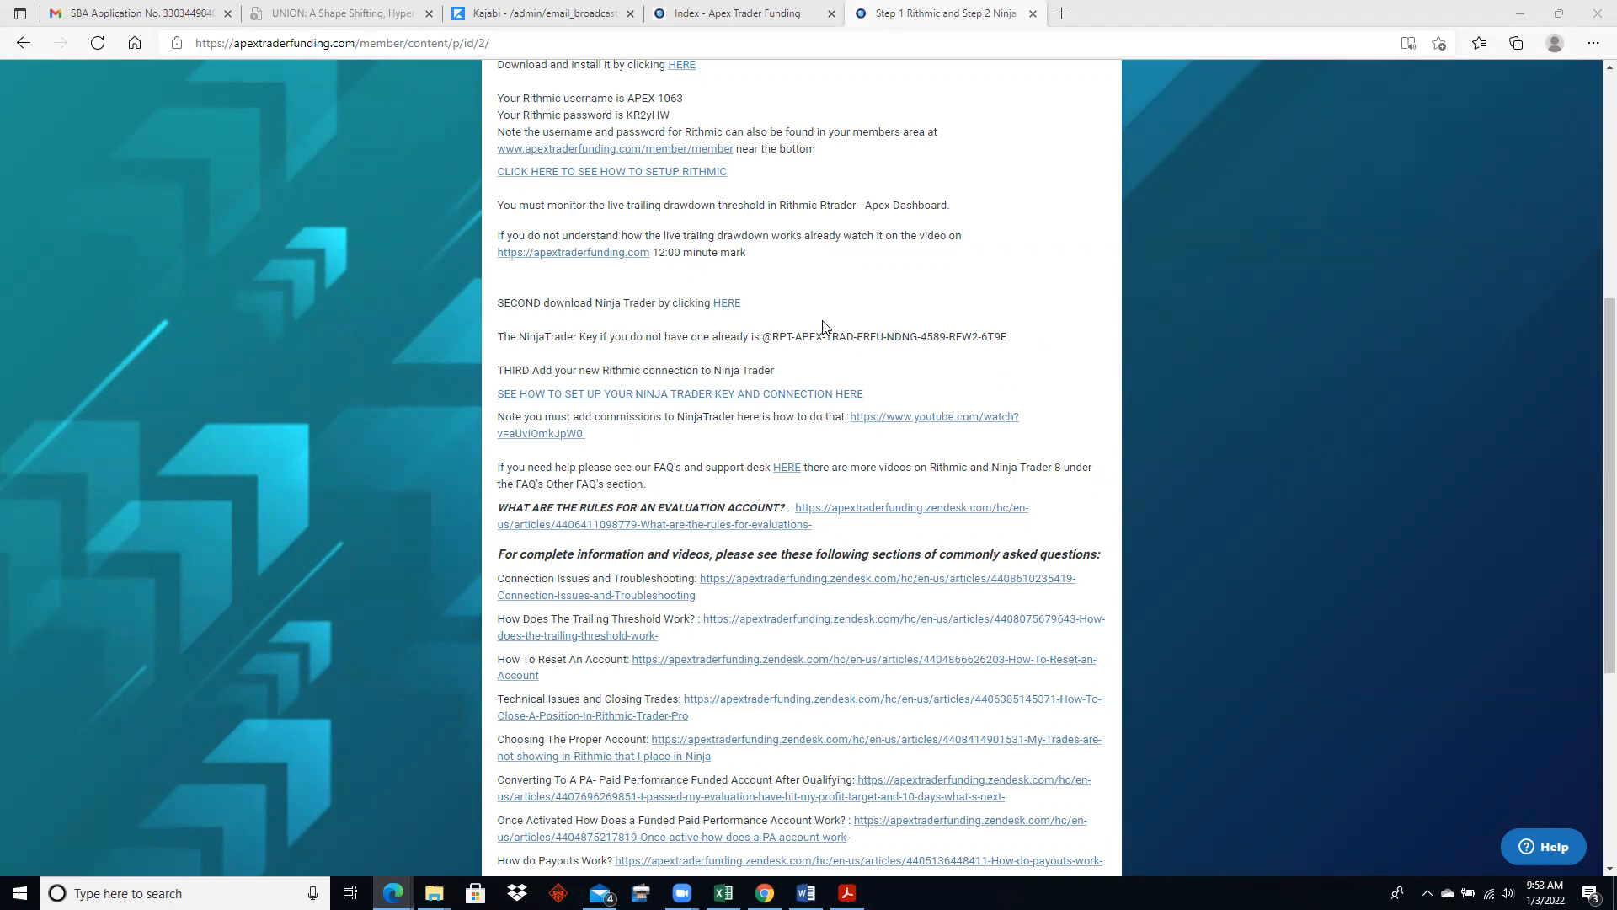
{"action": "left_click_drag", "start_coordinate": [765, 341], "coordinate": [780, 341]}
{"action": "left_click", "coordinate": [770, 343]}
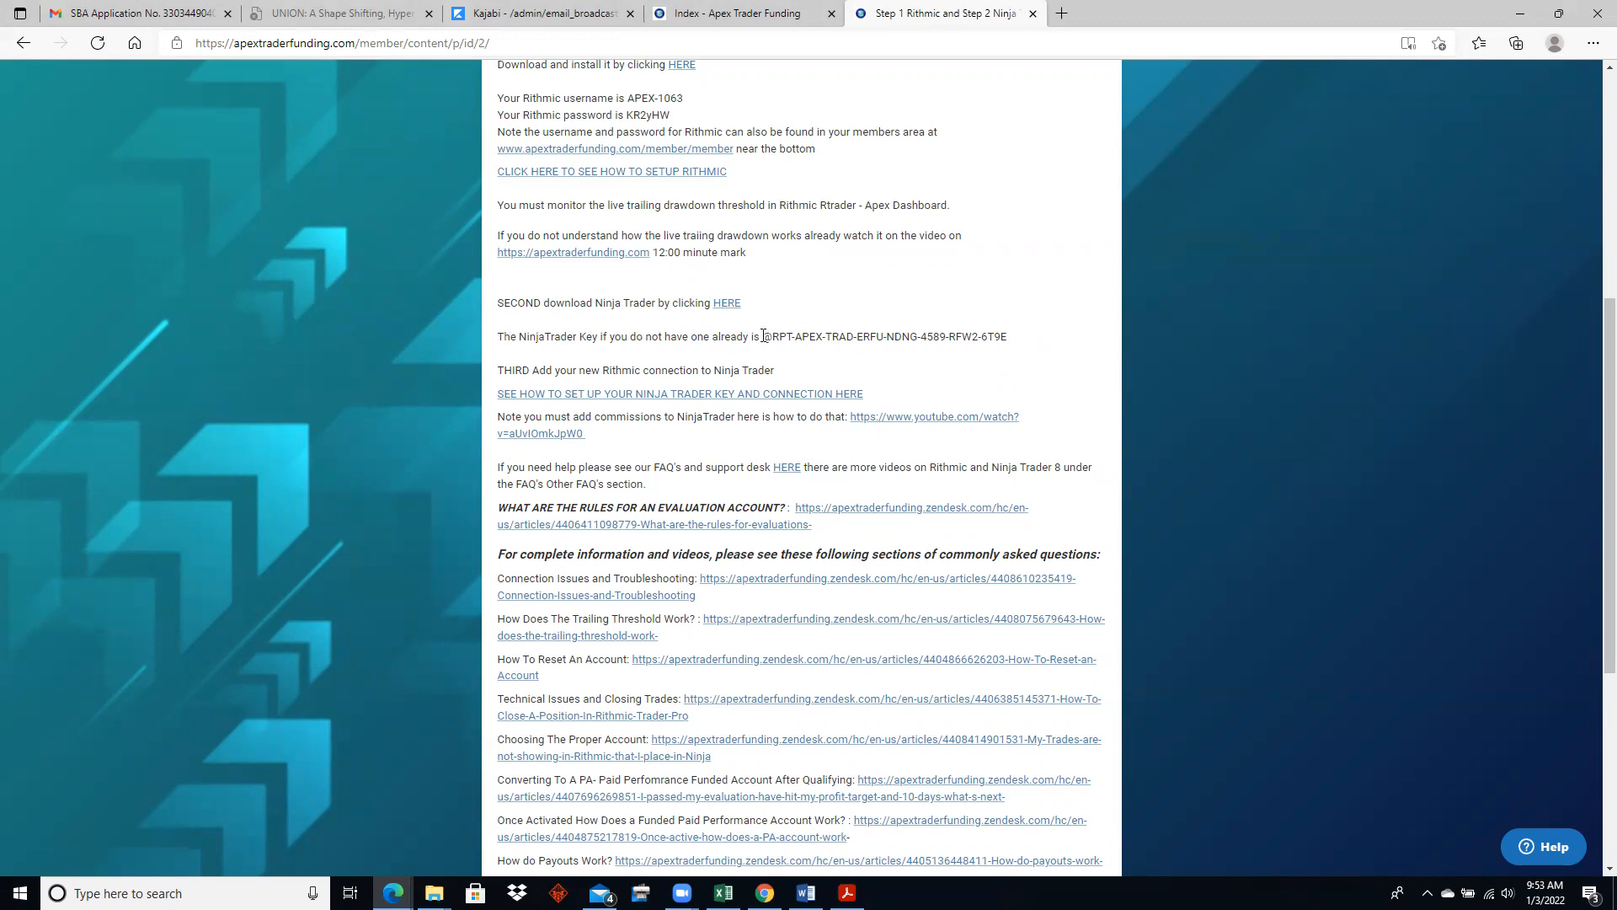
{"action": "left_click_drag", "start_coordinate": [765, 336], "coordinate": [1008, 336]}
{"action": "right_click", "coordinate": [972, 339]}
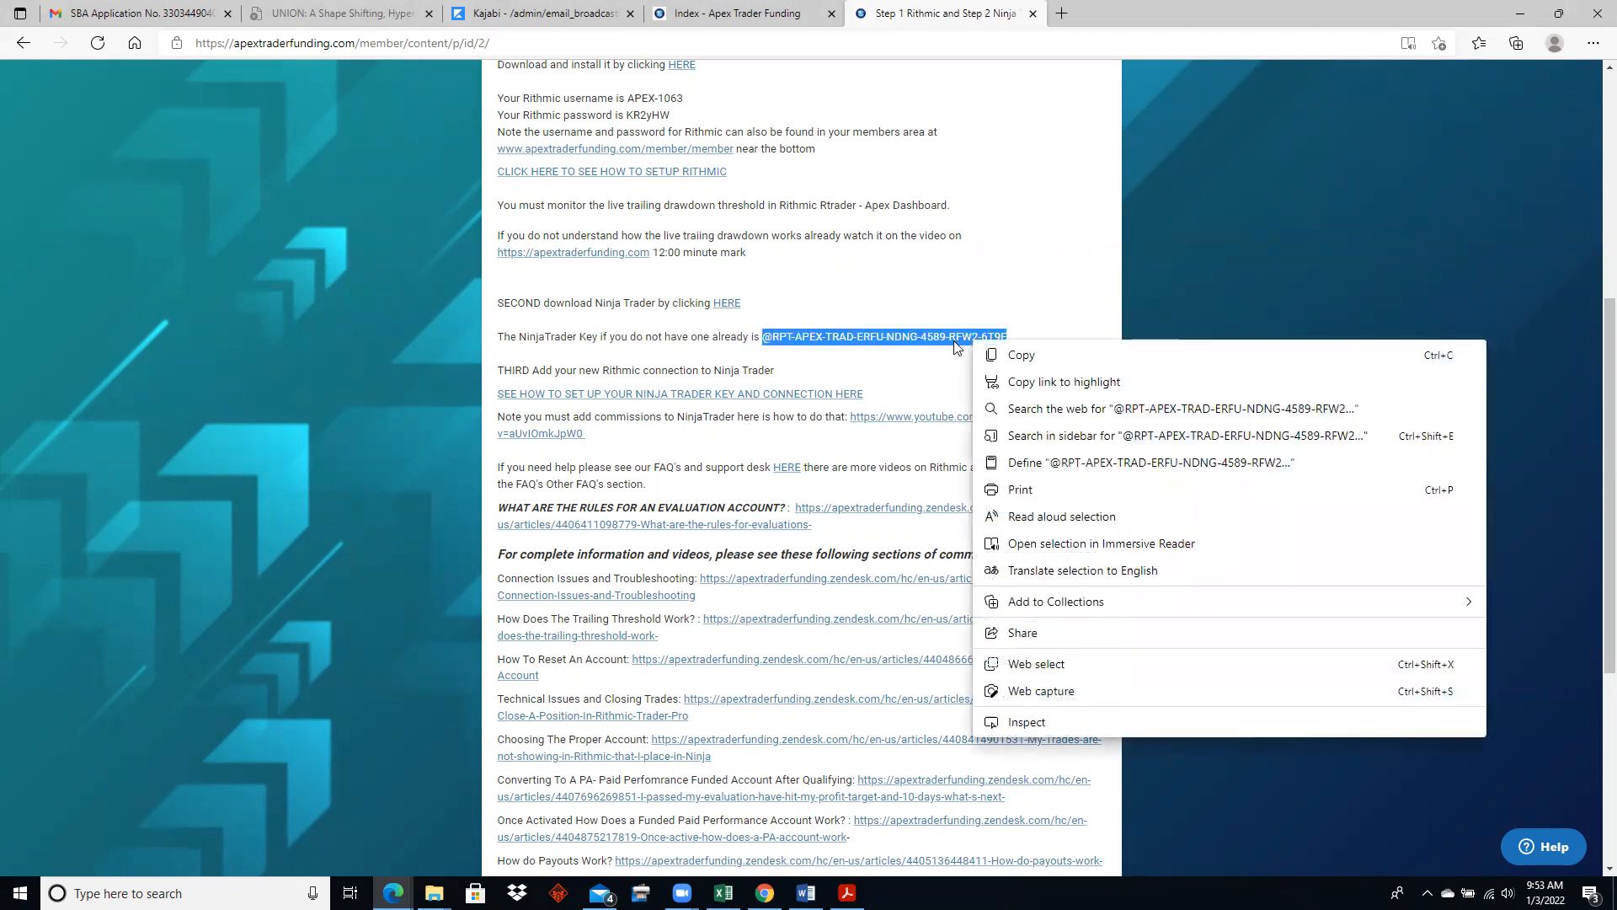
{"action": "left_click", "coordinate": [969, 347]}
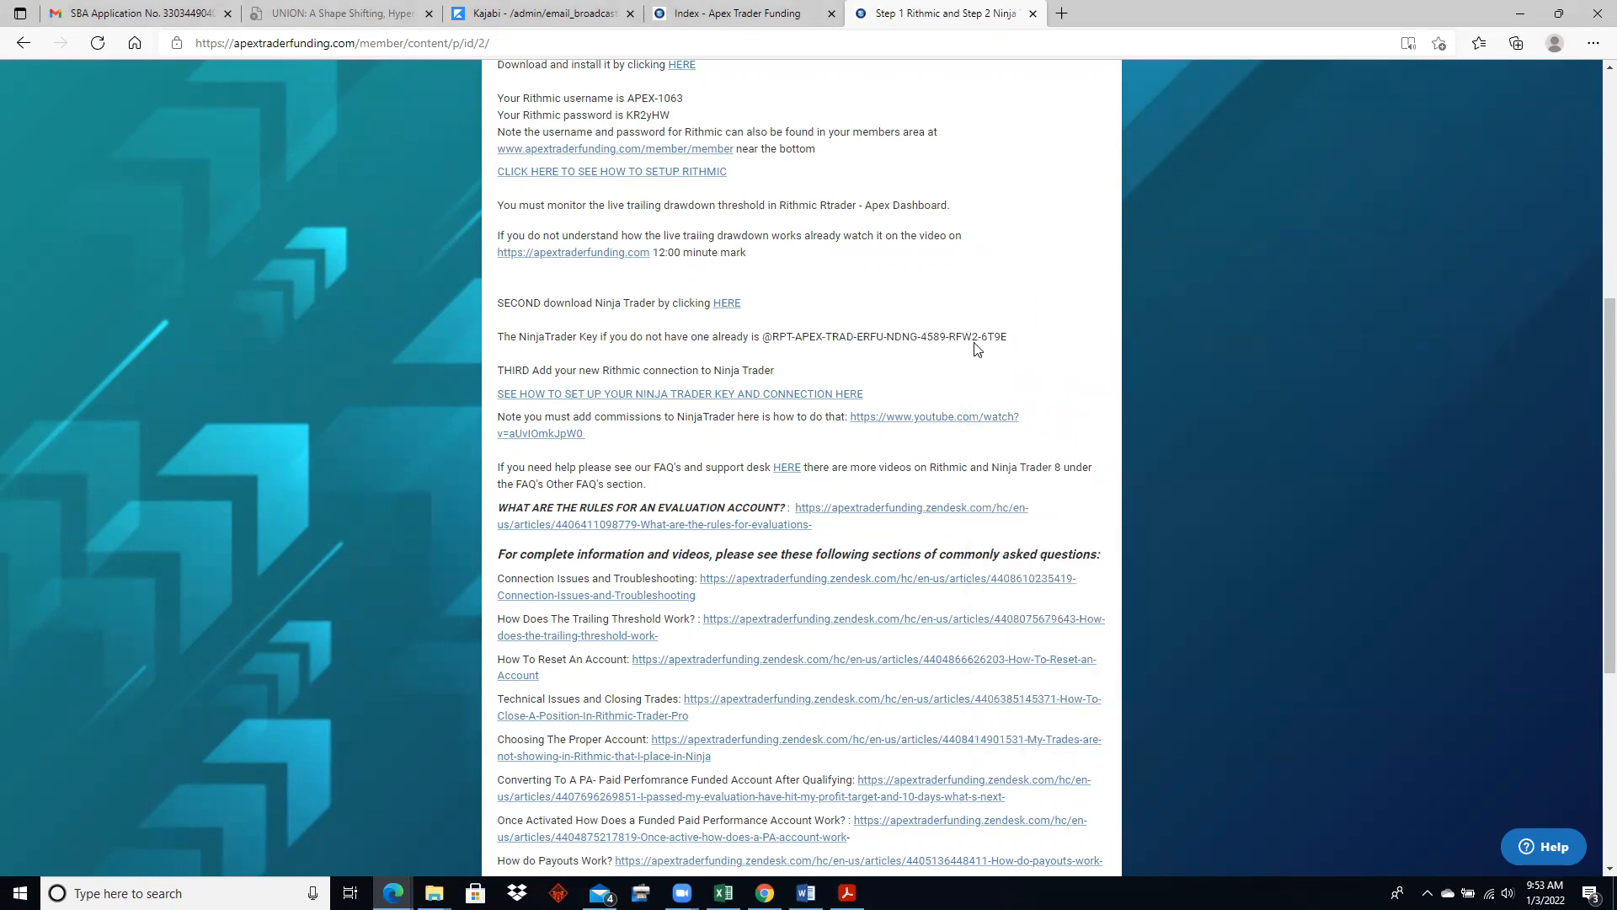
{"action": "double_click", "coordinate": [993, 339]}
{"action": "left_click", "coordinate": [941, 346]}
Copy the full NinjaTrader license key from the Apex setup page.
{"action": "left_click_drag", "start_coordinate": [765, 339], "coordinate": [1008, 338]}
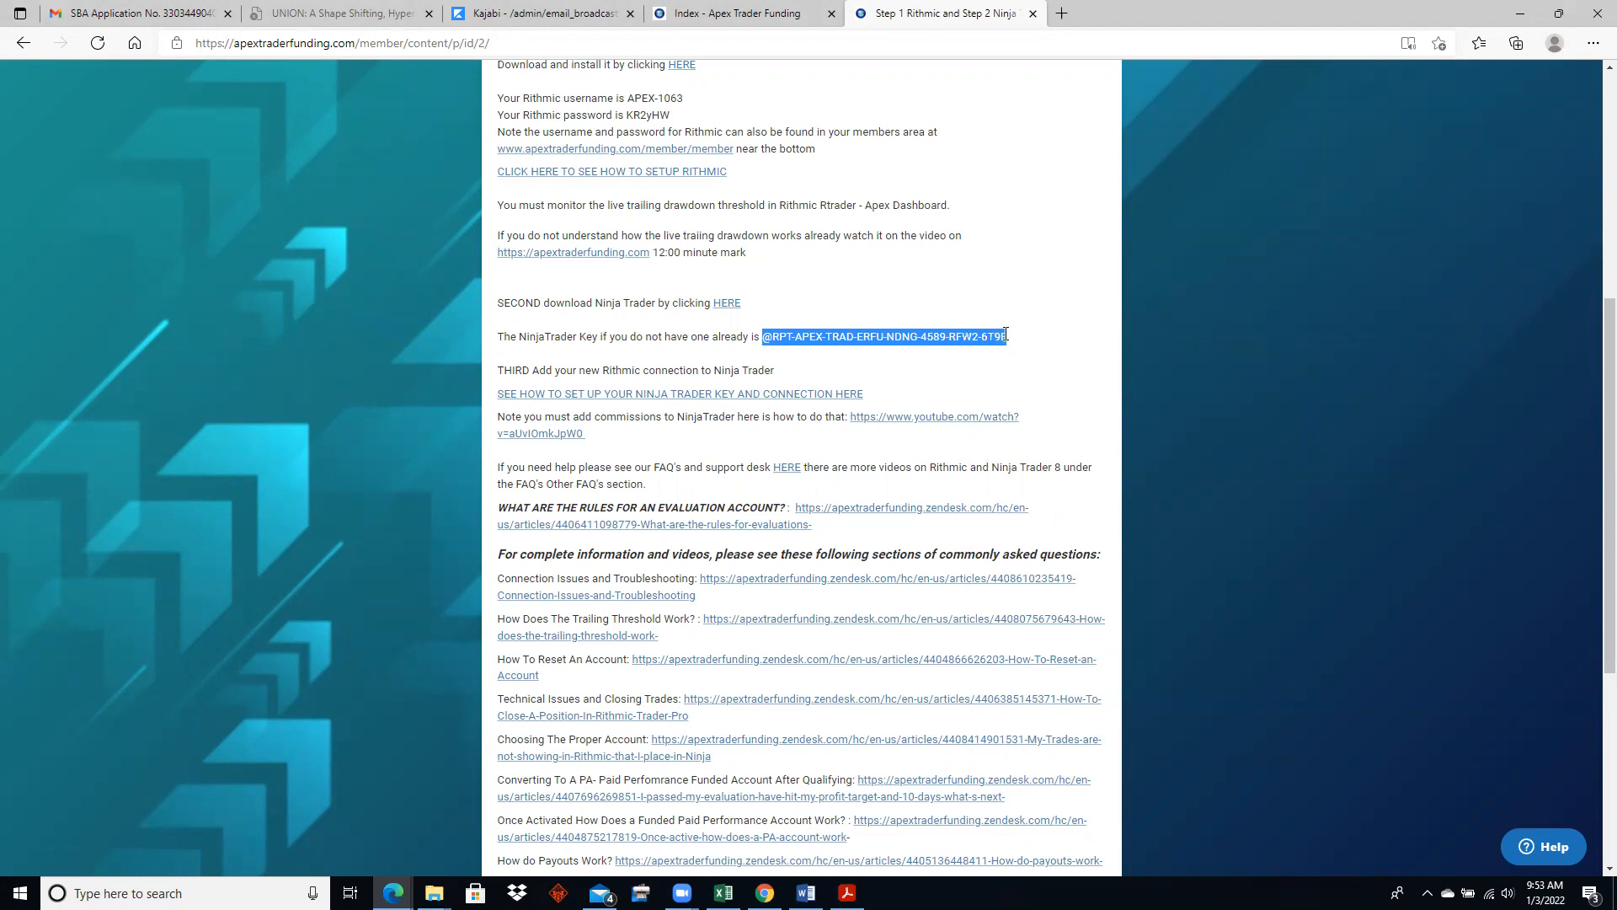
{"action": "right_click", "coordinate": [989, 344]}
{"action": "left_click", "coordinate": [1007, 354]}
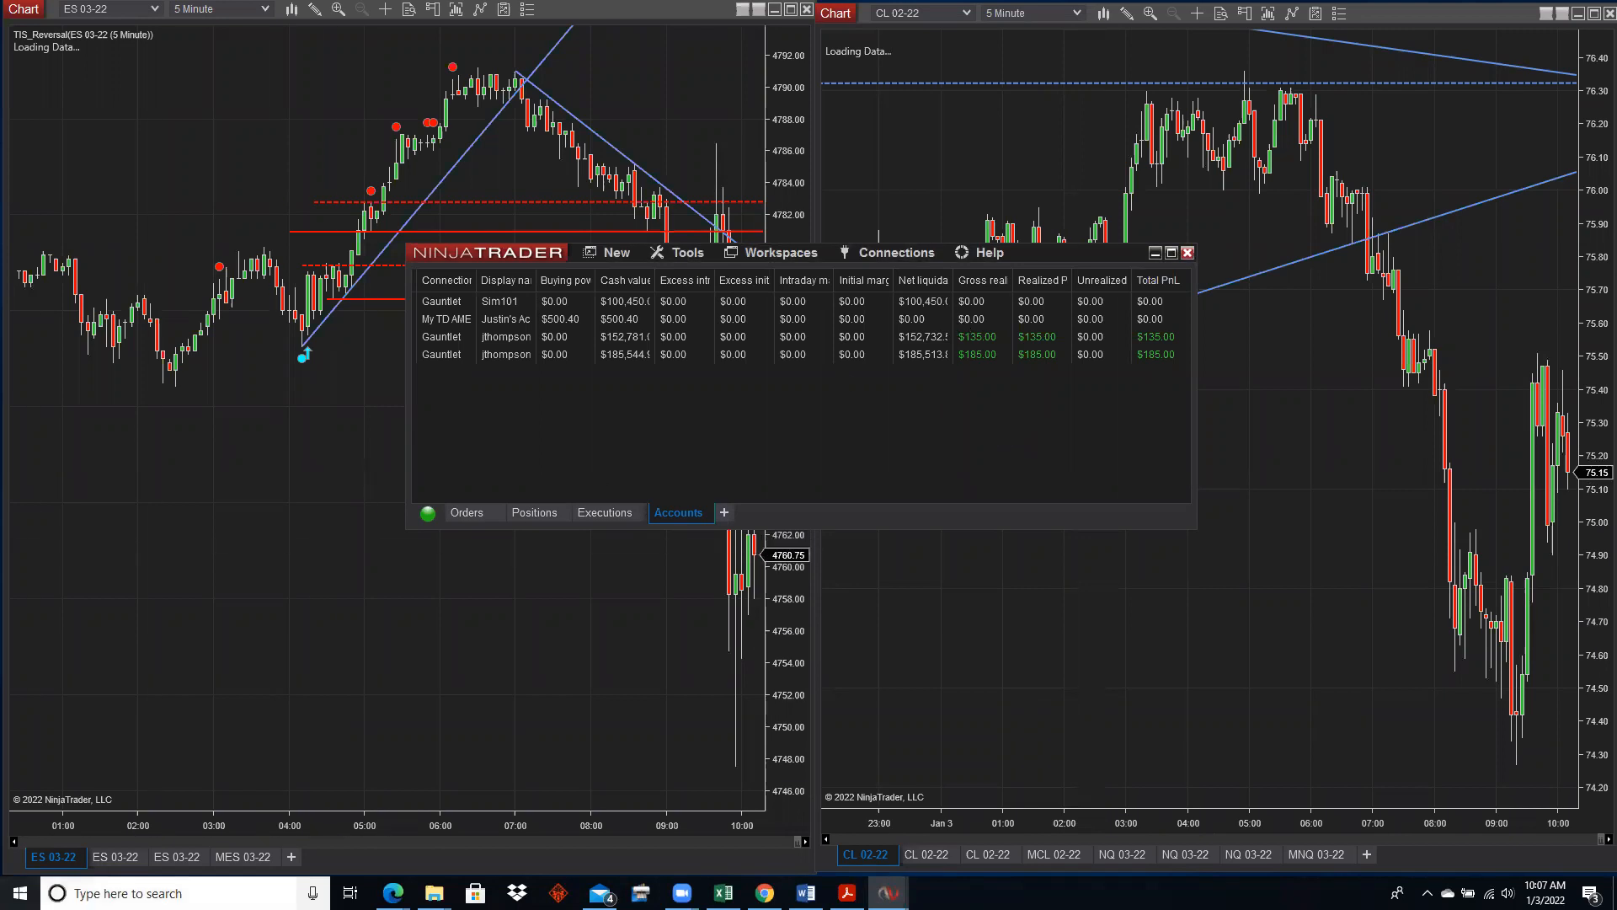
Locate NinjaTrader 8 (64-bit) among the installed Windows apps, then return to the NinjaTrader Control Center.
{"action": "left_click", "coordinate": [20, 893]}
{"action": "left_click", "coordinate": [69, 735]}
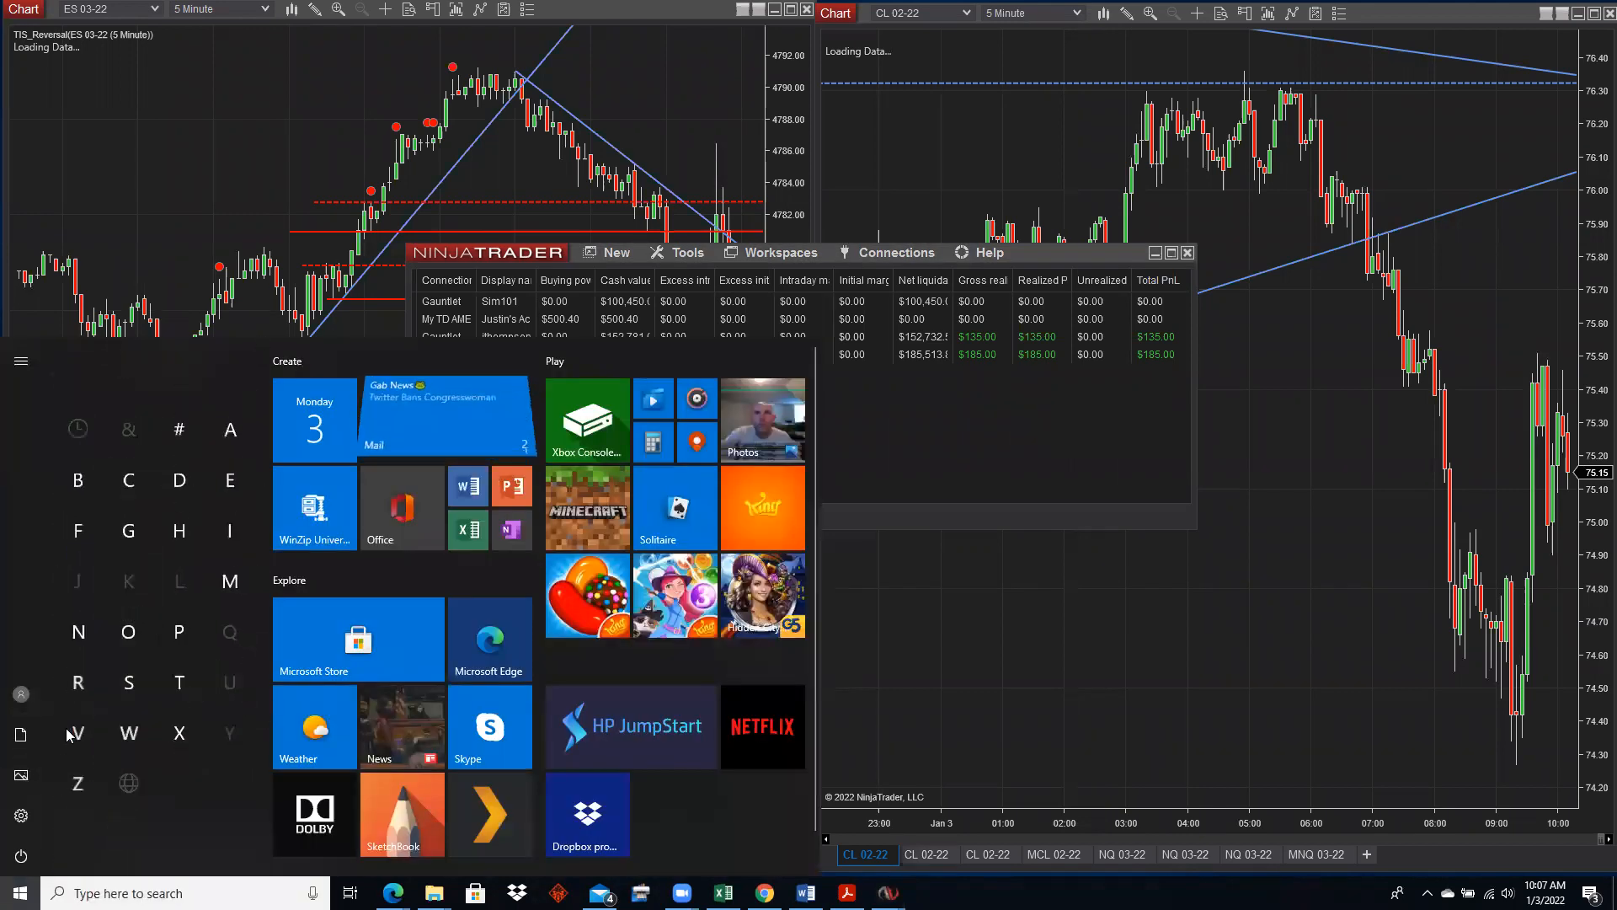
{"action": "left_click", "coordinate": [79, 632]}
{"action": "left_click", "coordinate": [162, 470]}
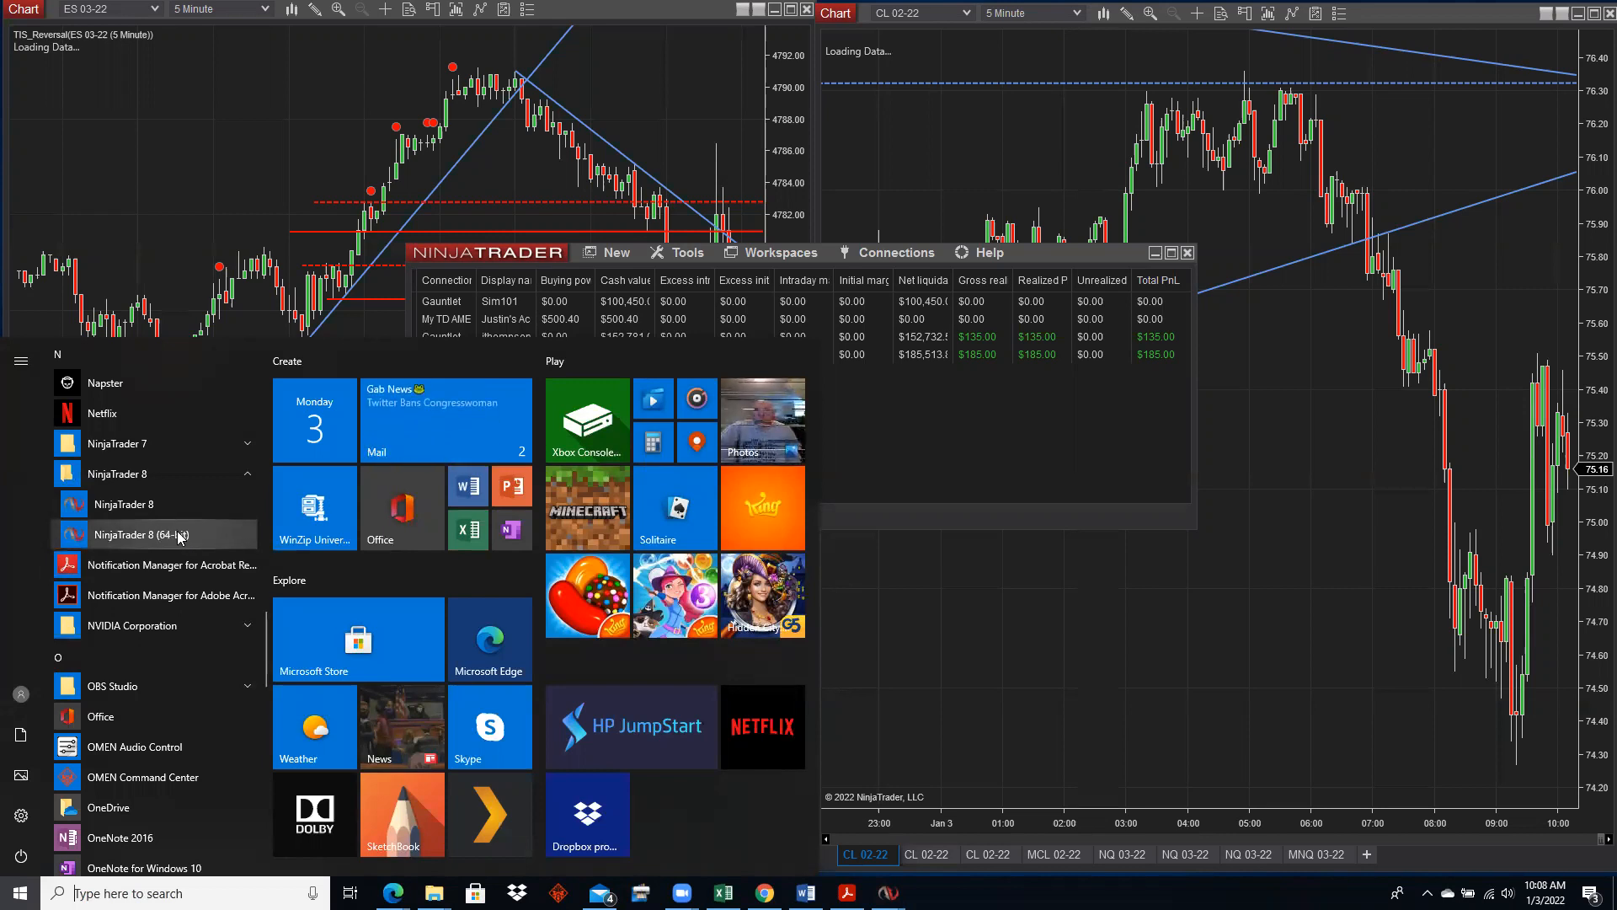
{"action": "left_click", "coordinate": [935, 434]}
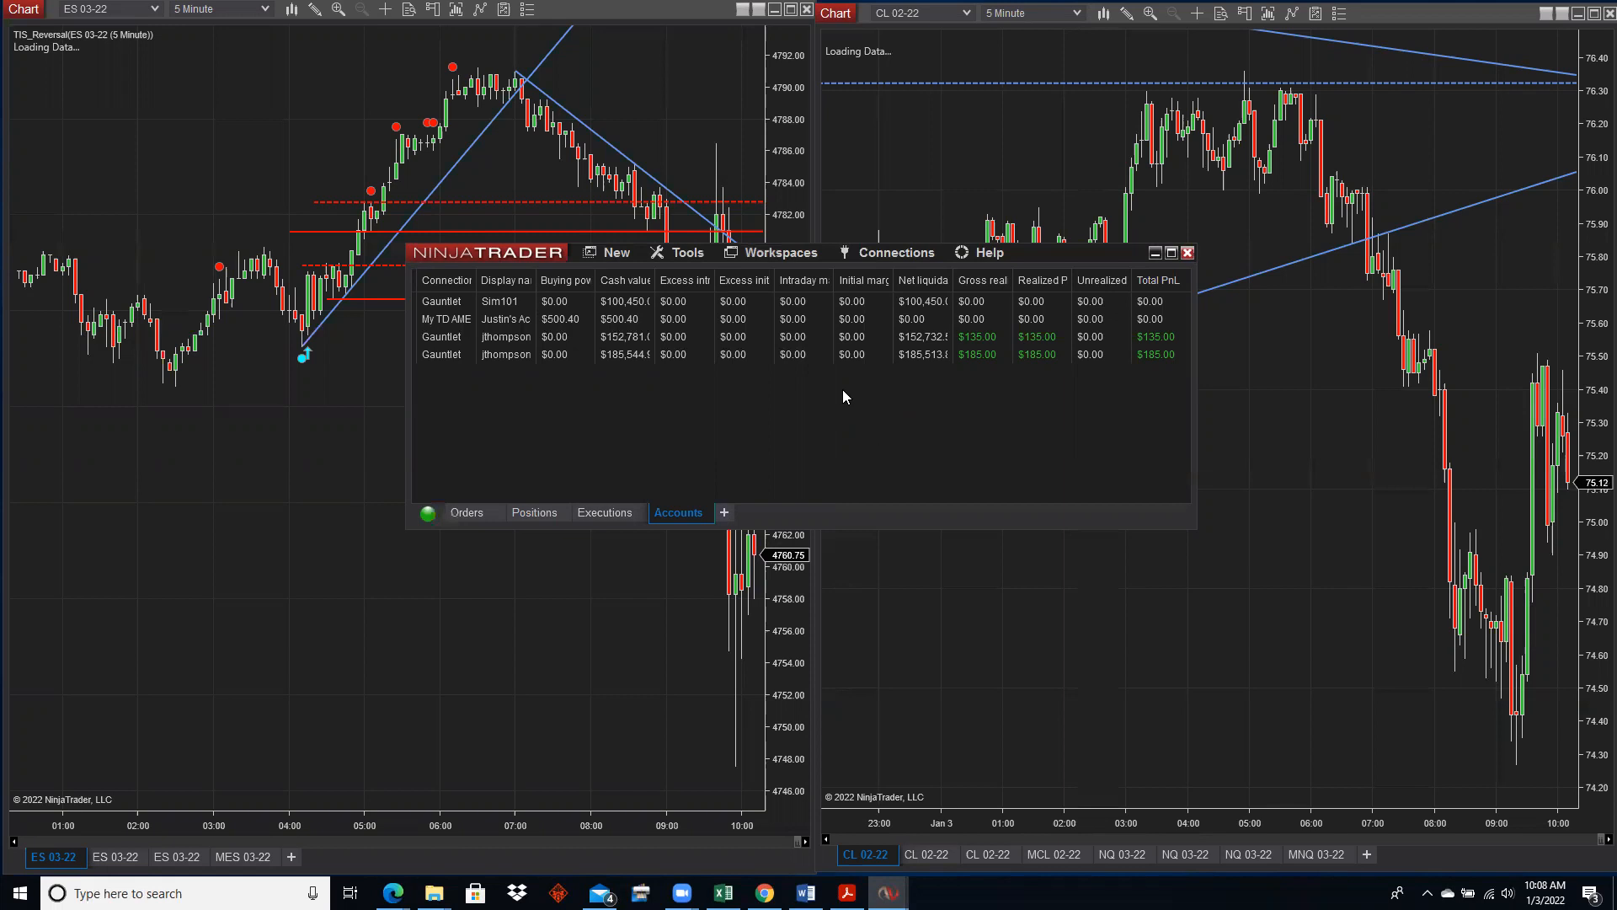
Open NinjaTrader's License Key entry, then switch to the Apex setup page in Edge.
{"action": "left_click", "coordinate": [990, 253]}
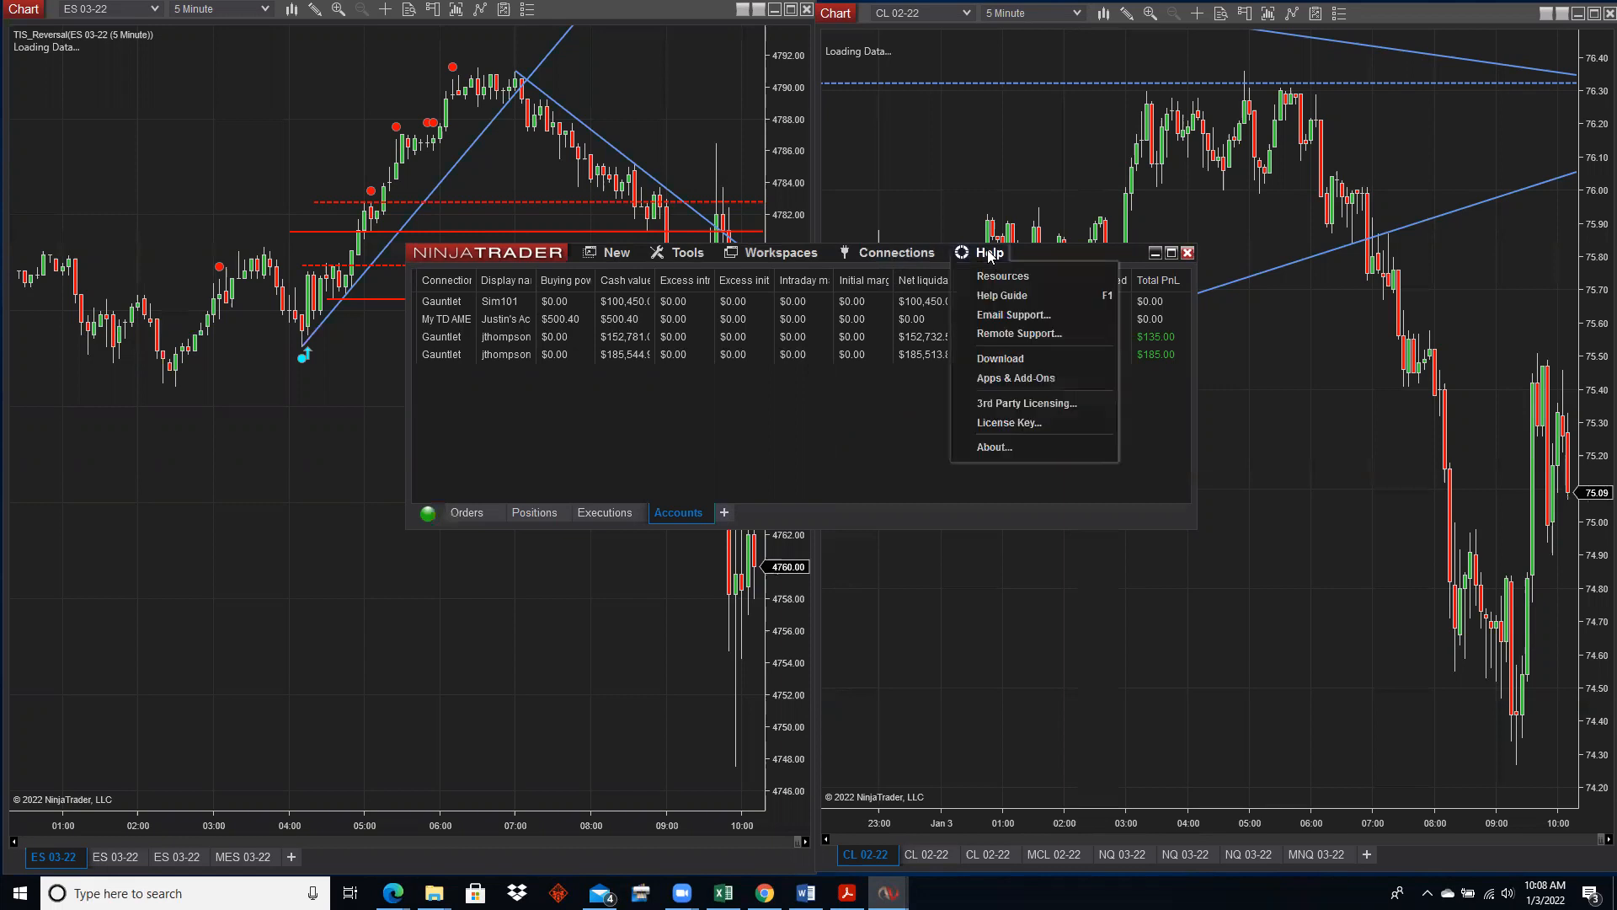
{"action": "left_click", "coordinate": [994, 424]}
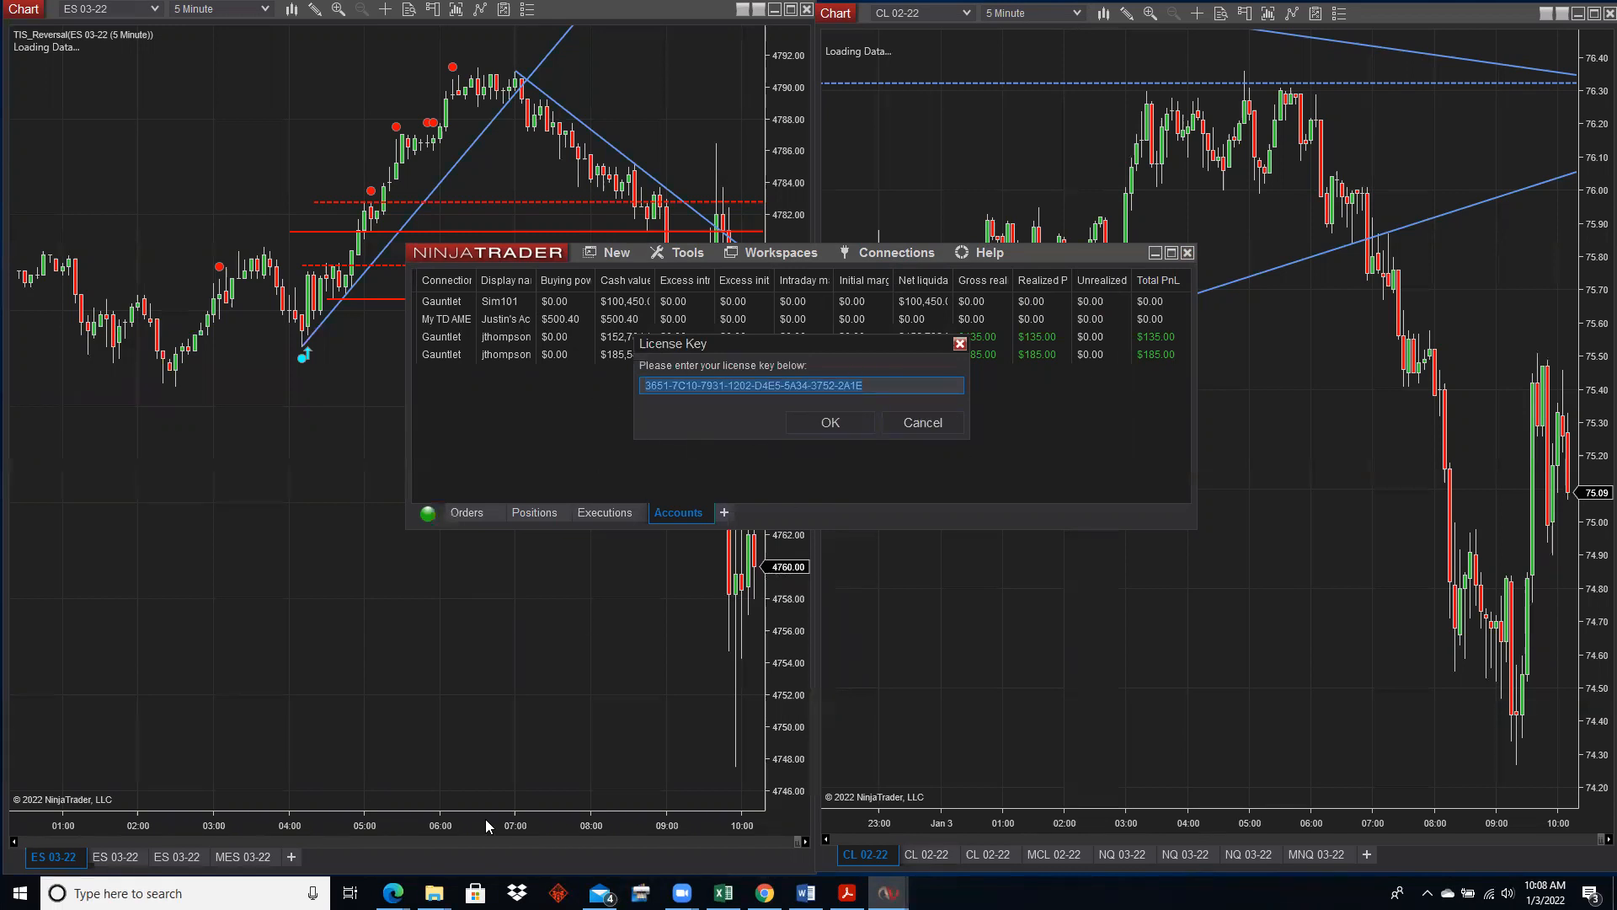
{"action": "mouse_move", "coordinate": [392, 892]}
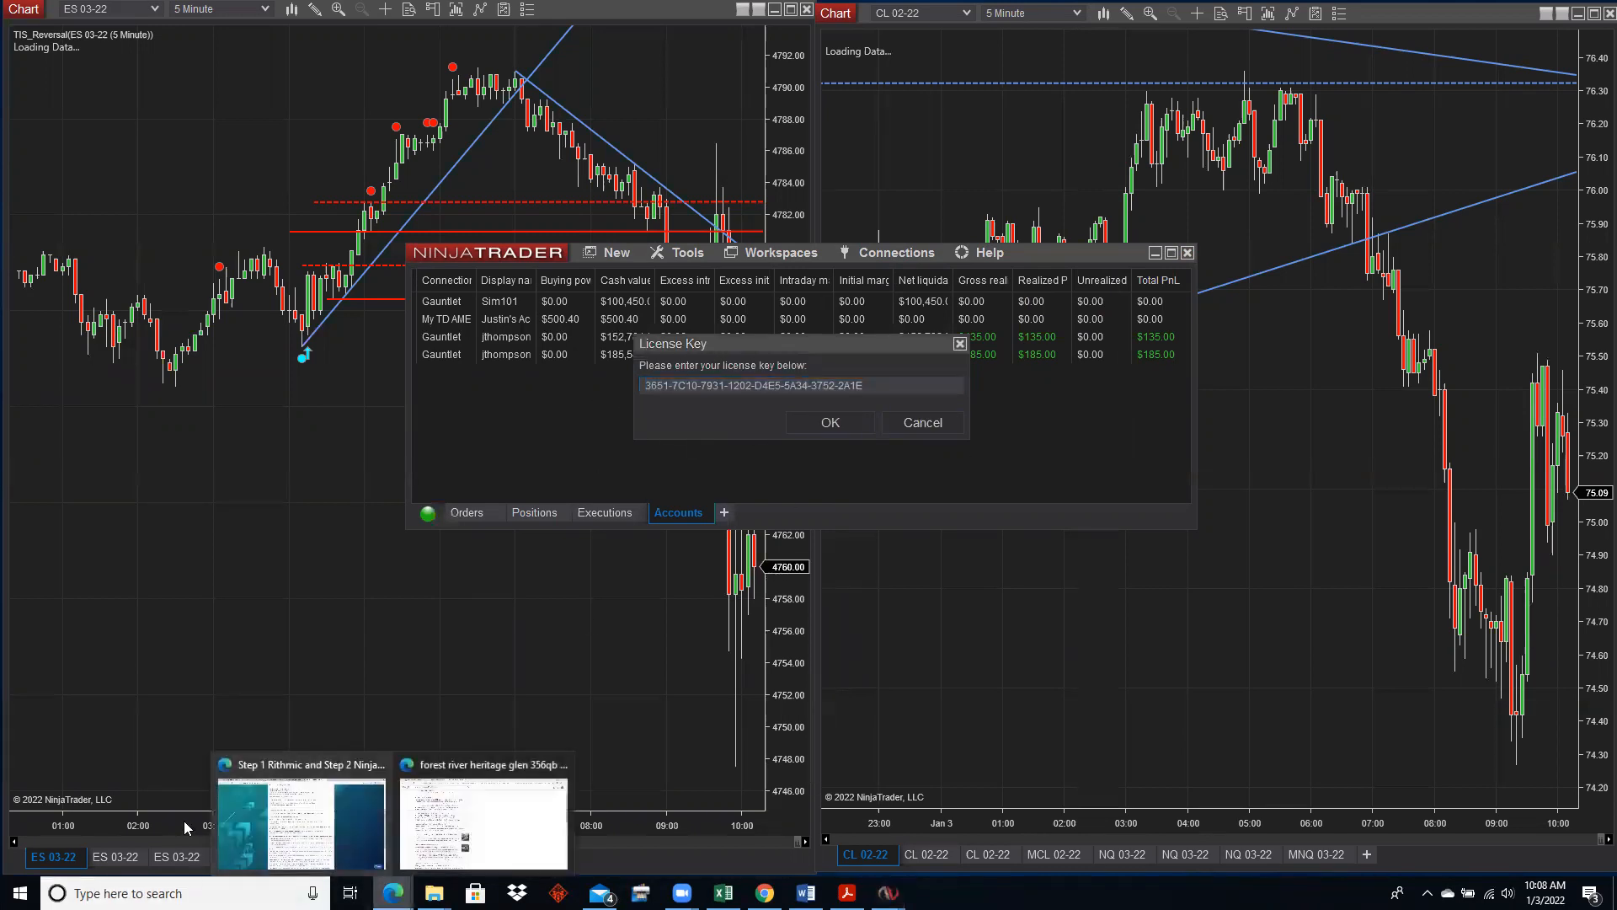
{"action": "left_click", "coordinate": [305, 788]}
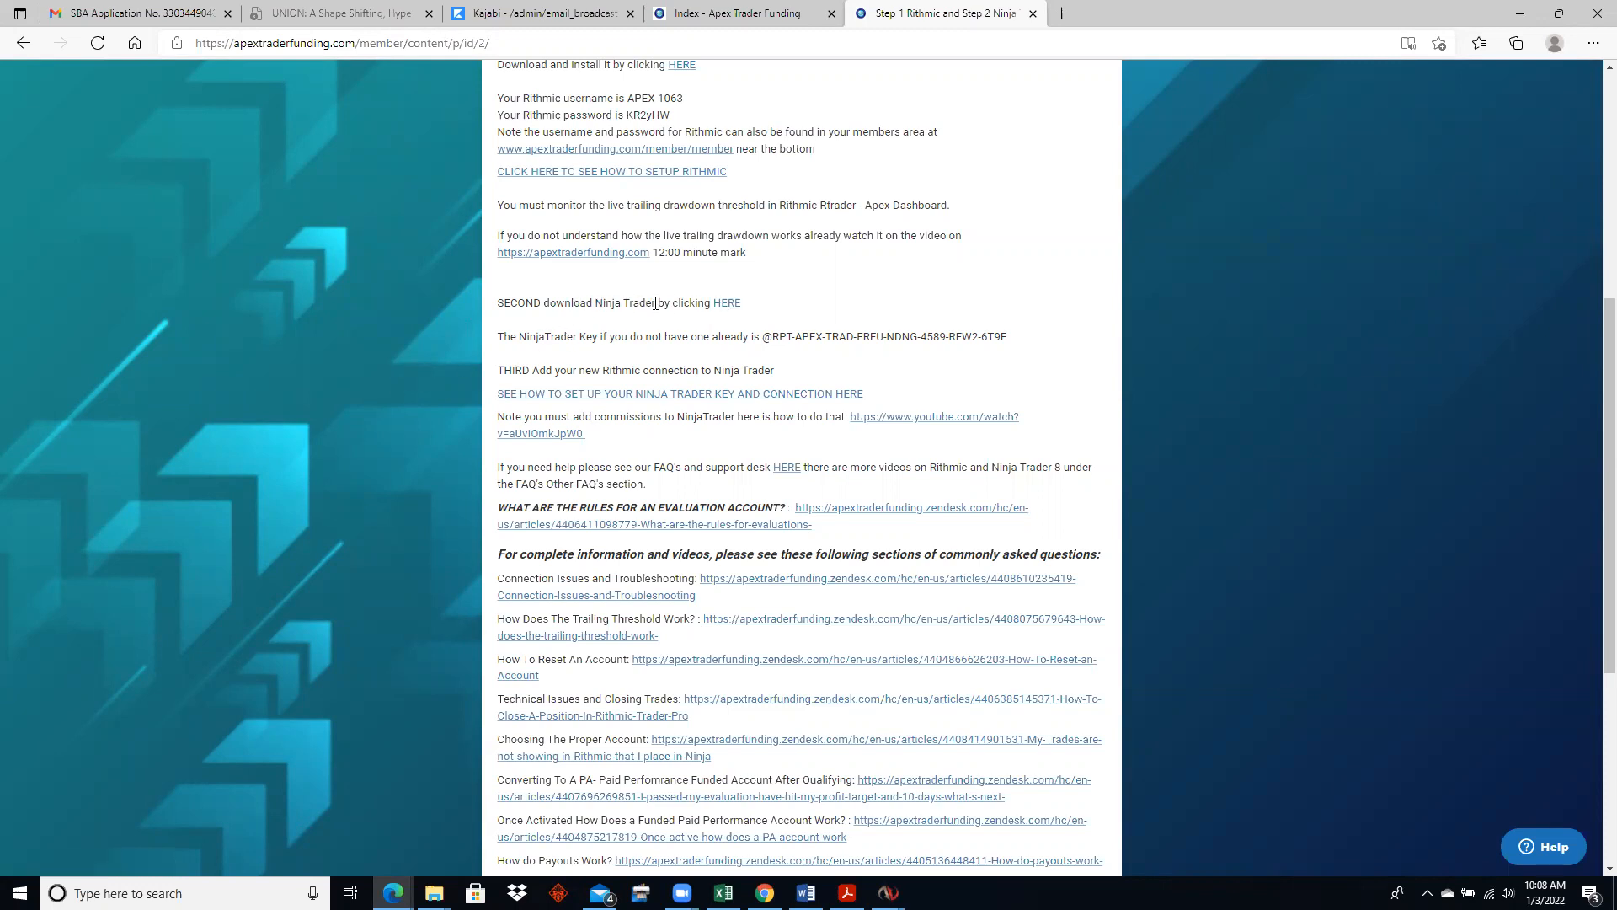
Copy the full NinjaTrader key from the setup instructions on the Apex page.
{"action": "left_click_drag", "start_coordinate": [762, 335], "coordinate": [1006, 339]}
{"action": "left_click", "coordinate": [769, 338]}
{"action": "left_click", "coordinate": [733, 341]}
{"action": "left_click_drag", "start_coordinate": [764, 337], "coordinate": [999, 347]}
{"action": "right_click", "coordinate": [999, 347]}
{"action": "left_click", "coordinate": [1023, 358]}
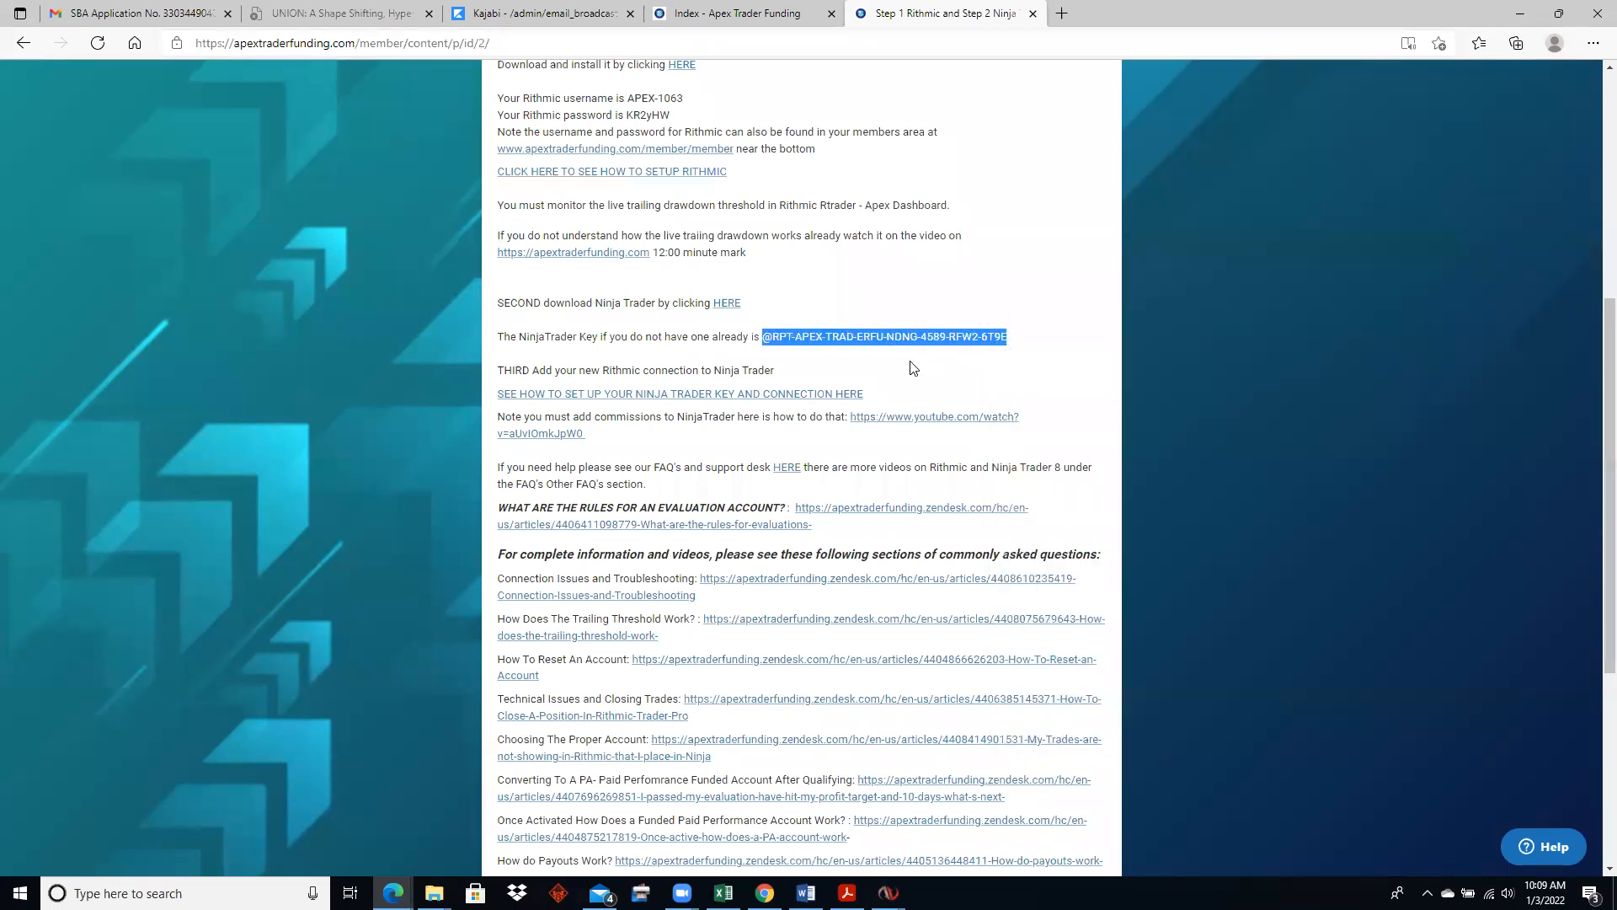
{"action": "left_click", "coordinate": [909, 369]}
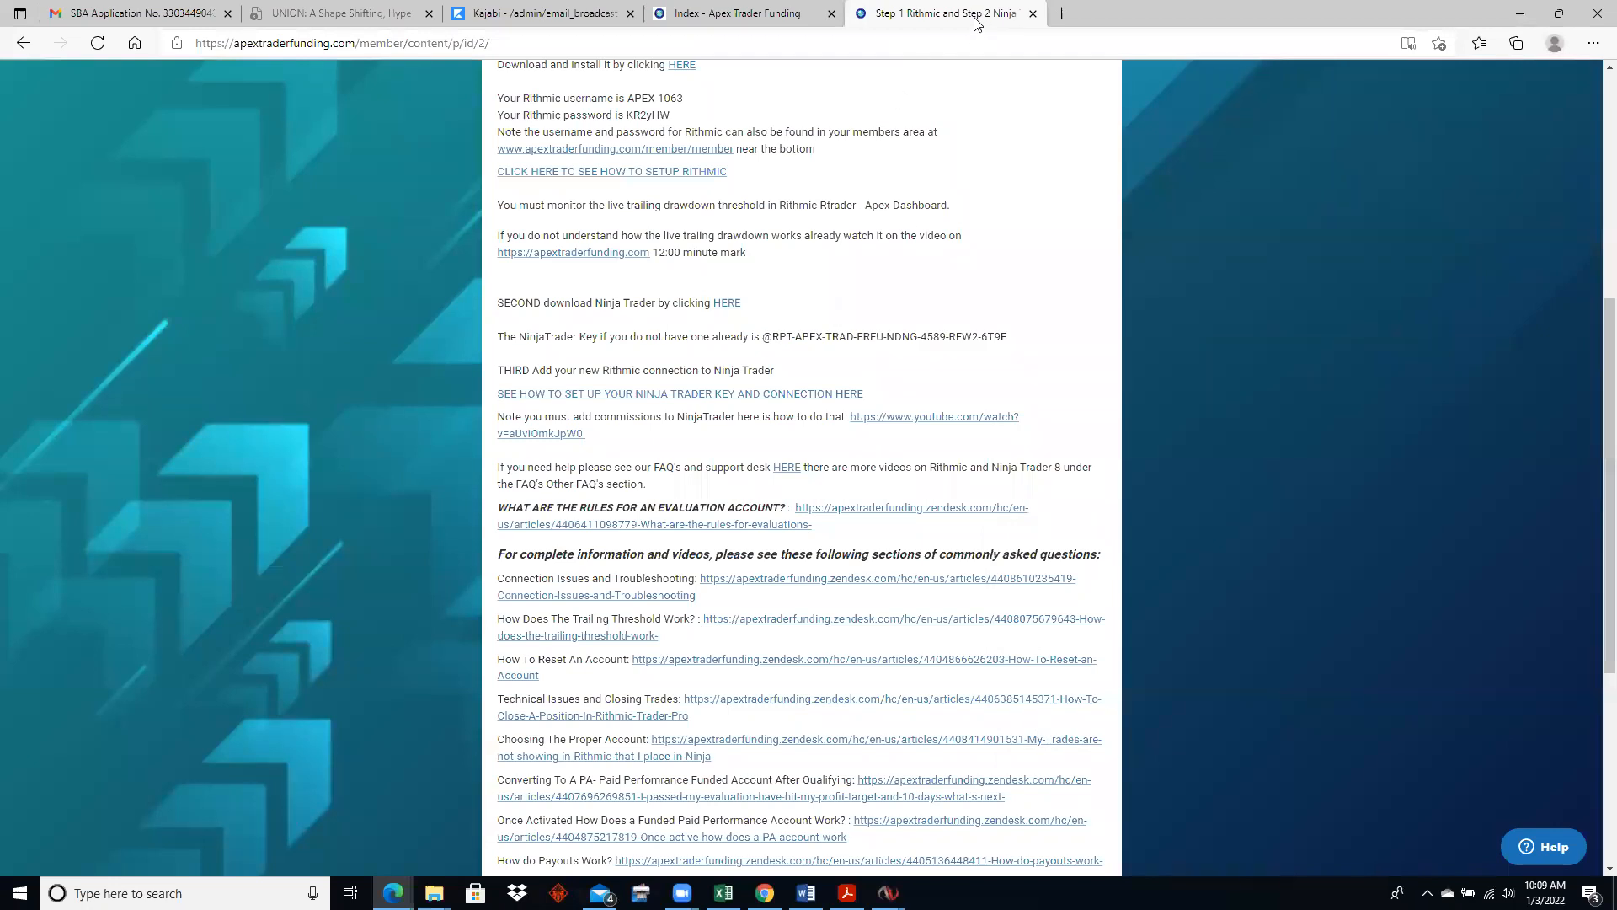
Return to NinjaTrader and close the License Key dialog.
{"action": "left_click", "coordinate": [1517, 15]}
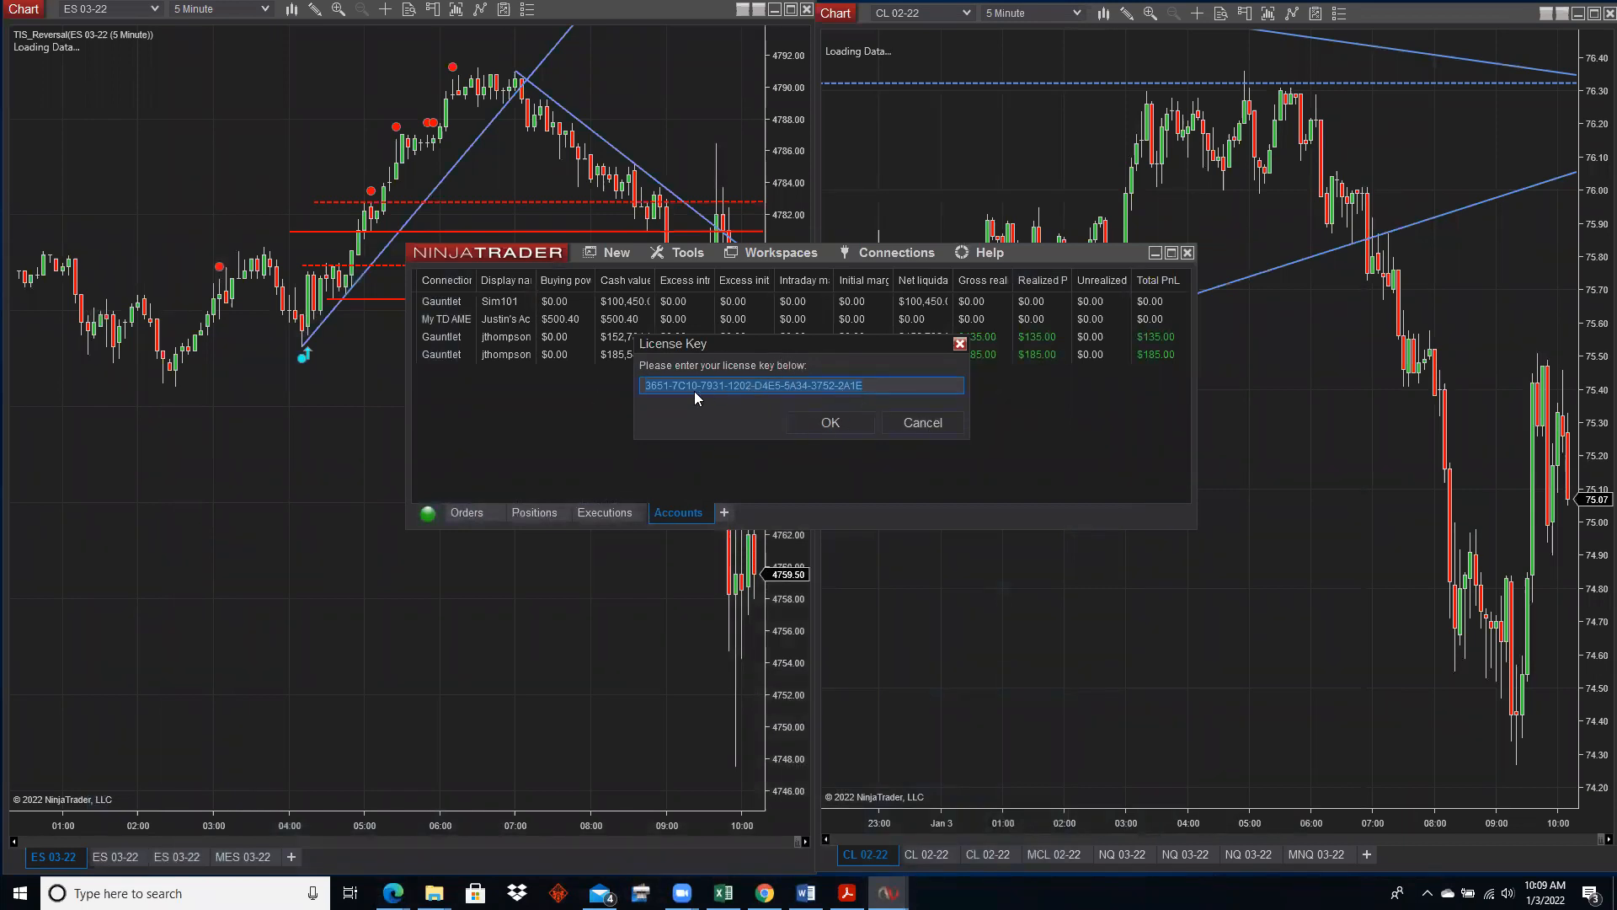
{"action": "left_click", "coordinate": [867, 422]}
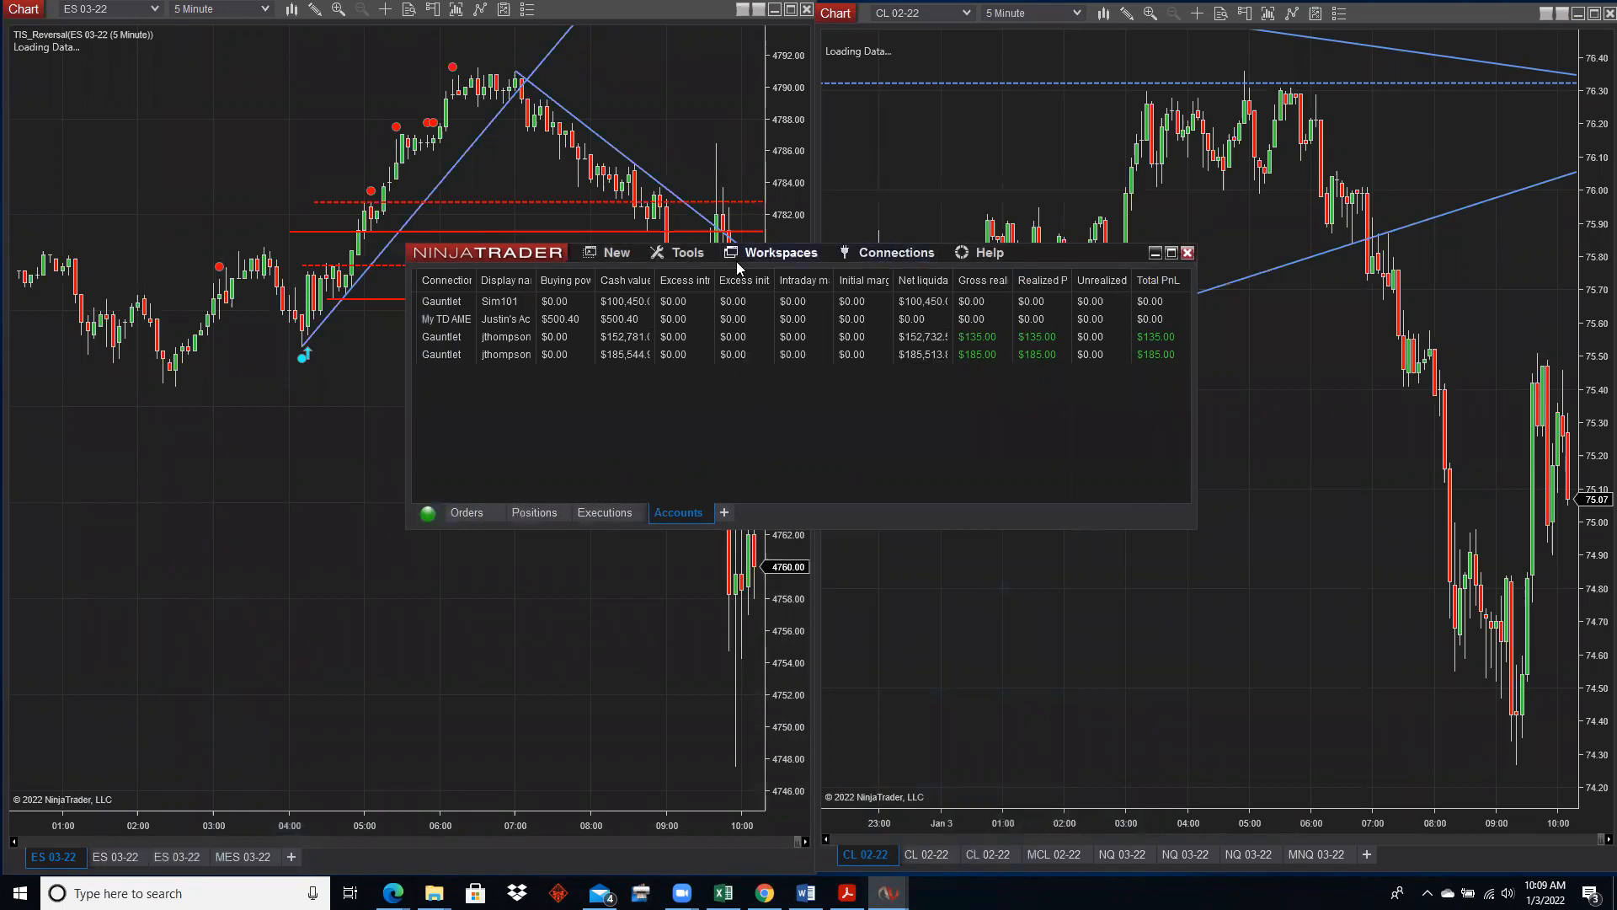
Check the Global Simulation Mode setting in the Control Center and leave it switched off.
{"action": "left_click", "coordinate": [694, 258]}
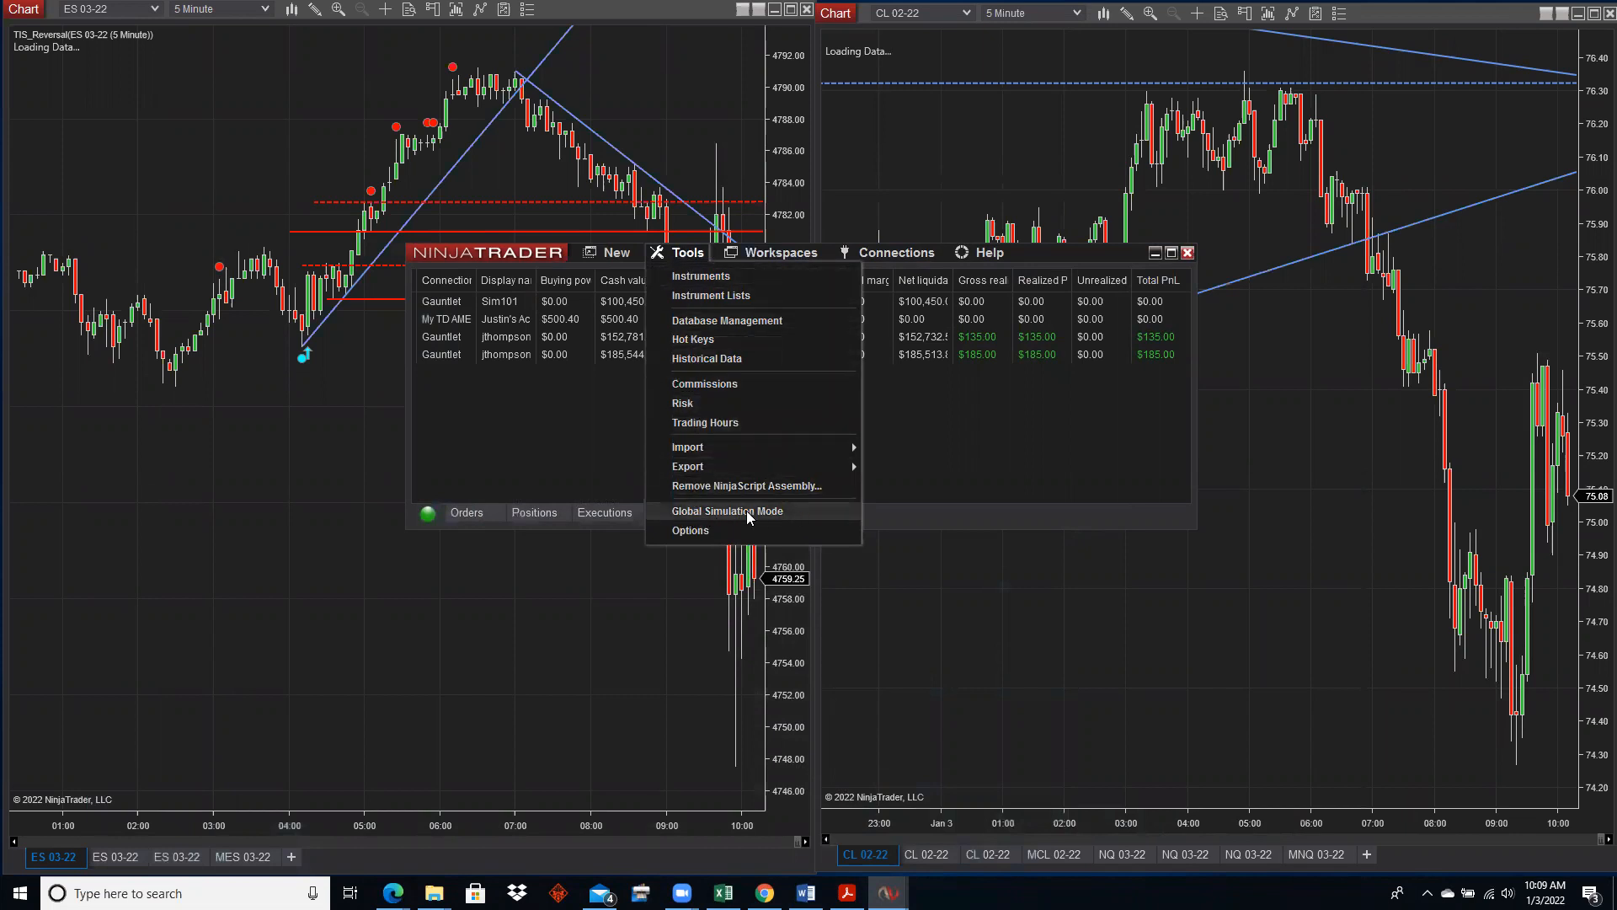
{"action": "left_click", "coordinate": [682, 511]}
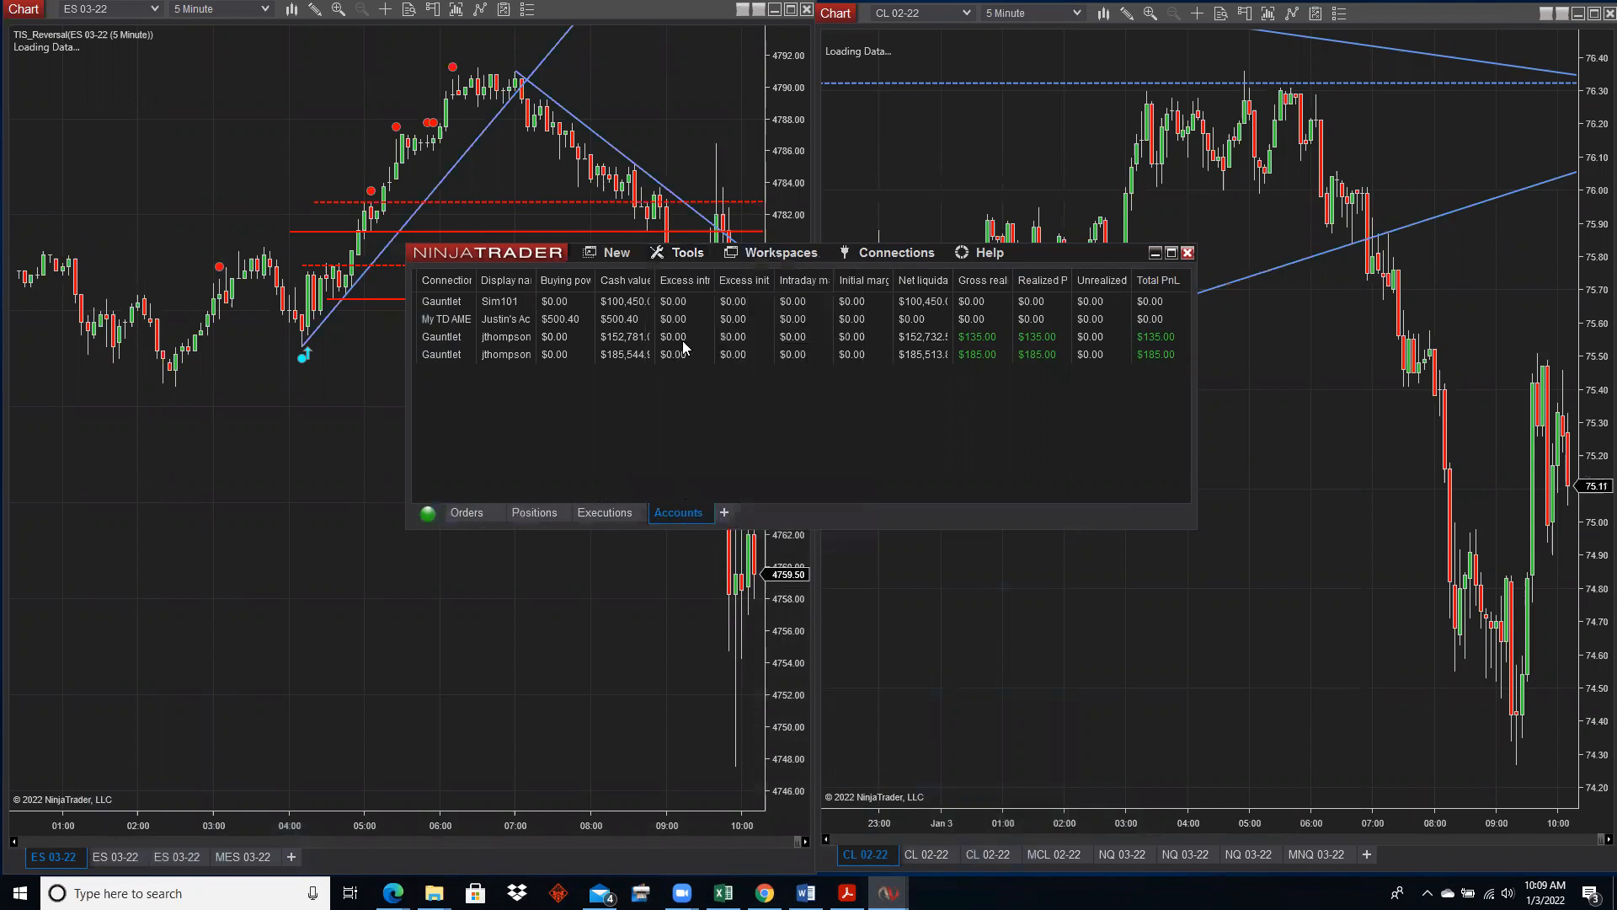
{"action": "left_click", "coordinate": [689, 253]}
{"action": "left_click", "coordinate": [678, 511]}
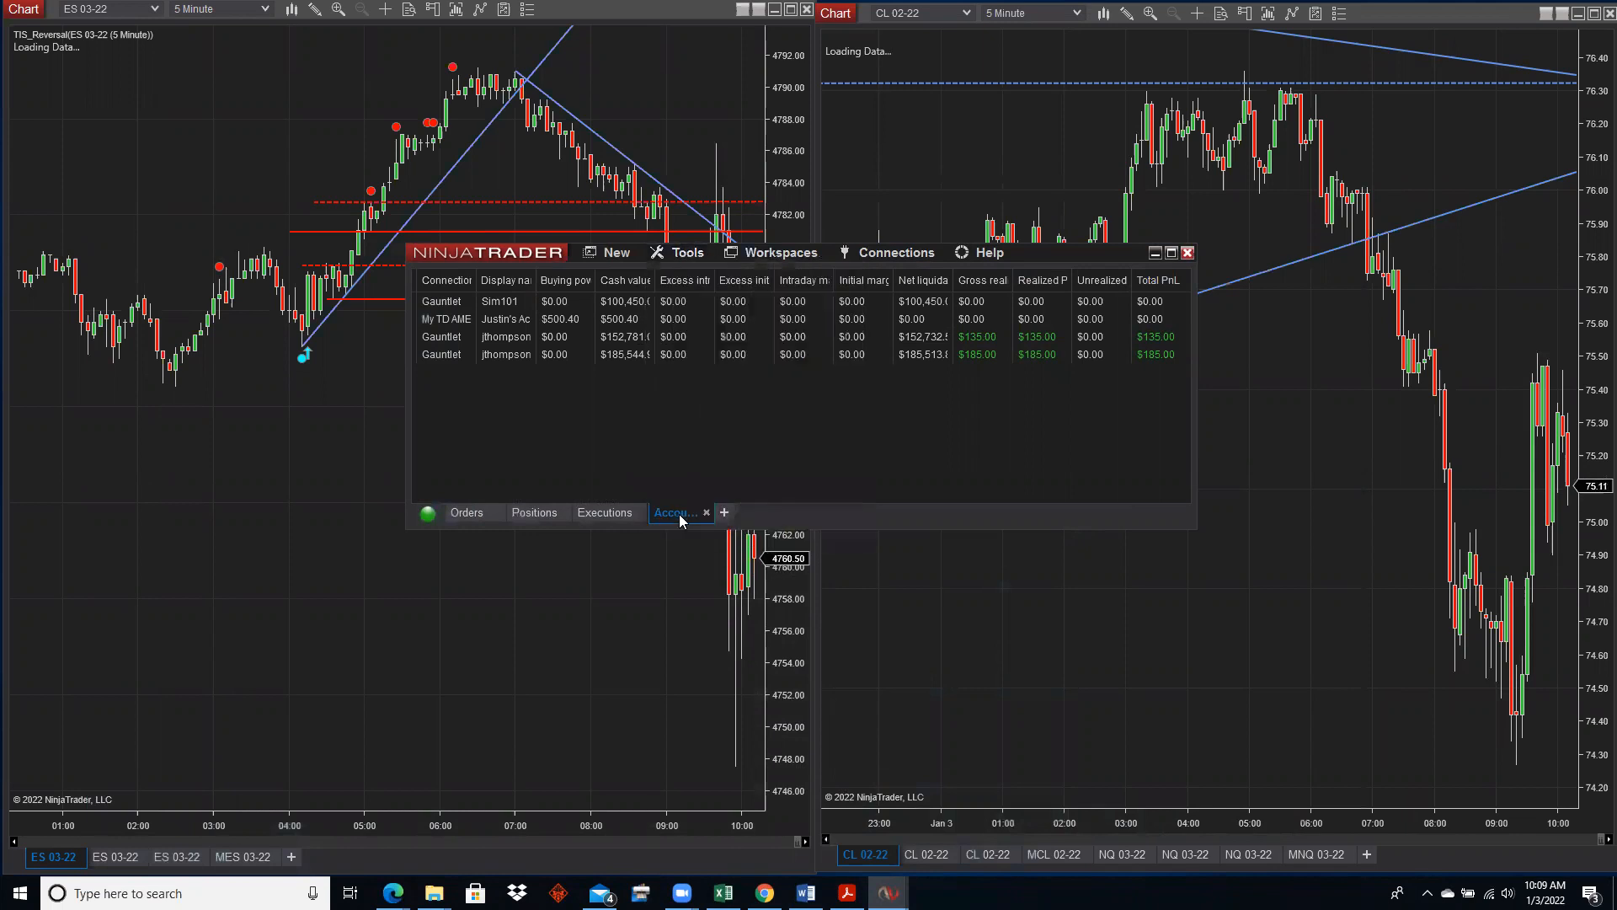
{"action": "left_click", "coordinate": [682, 253]}
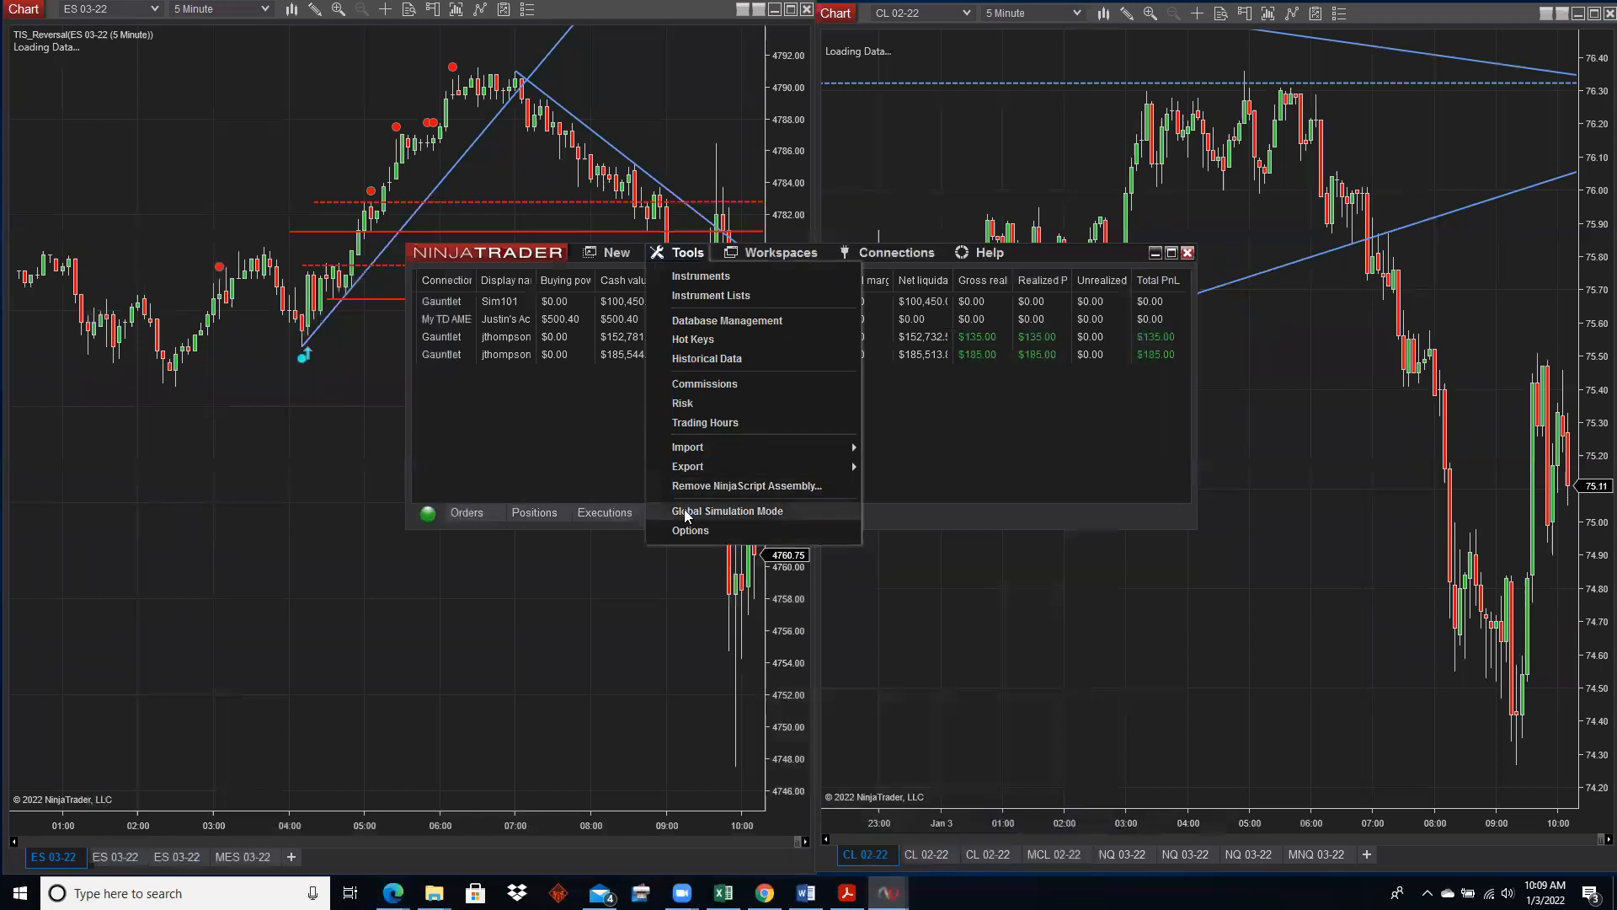
{"action": "left_click", "coordinate": [965, 454]}
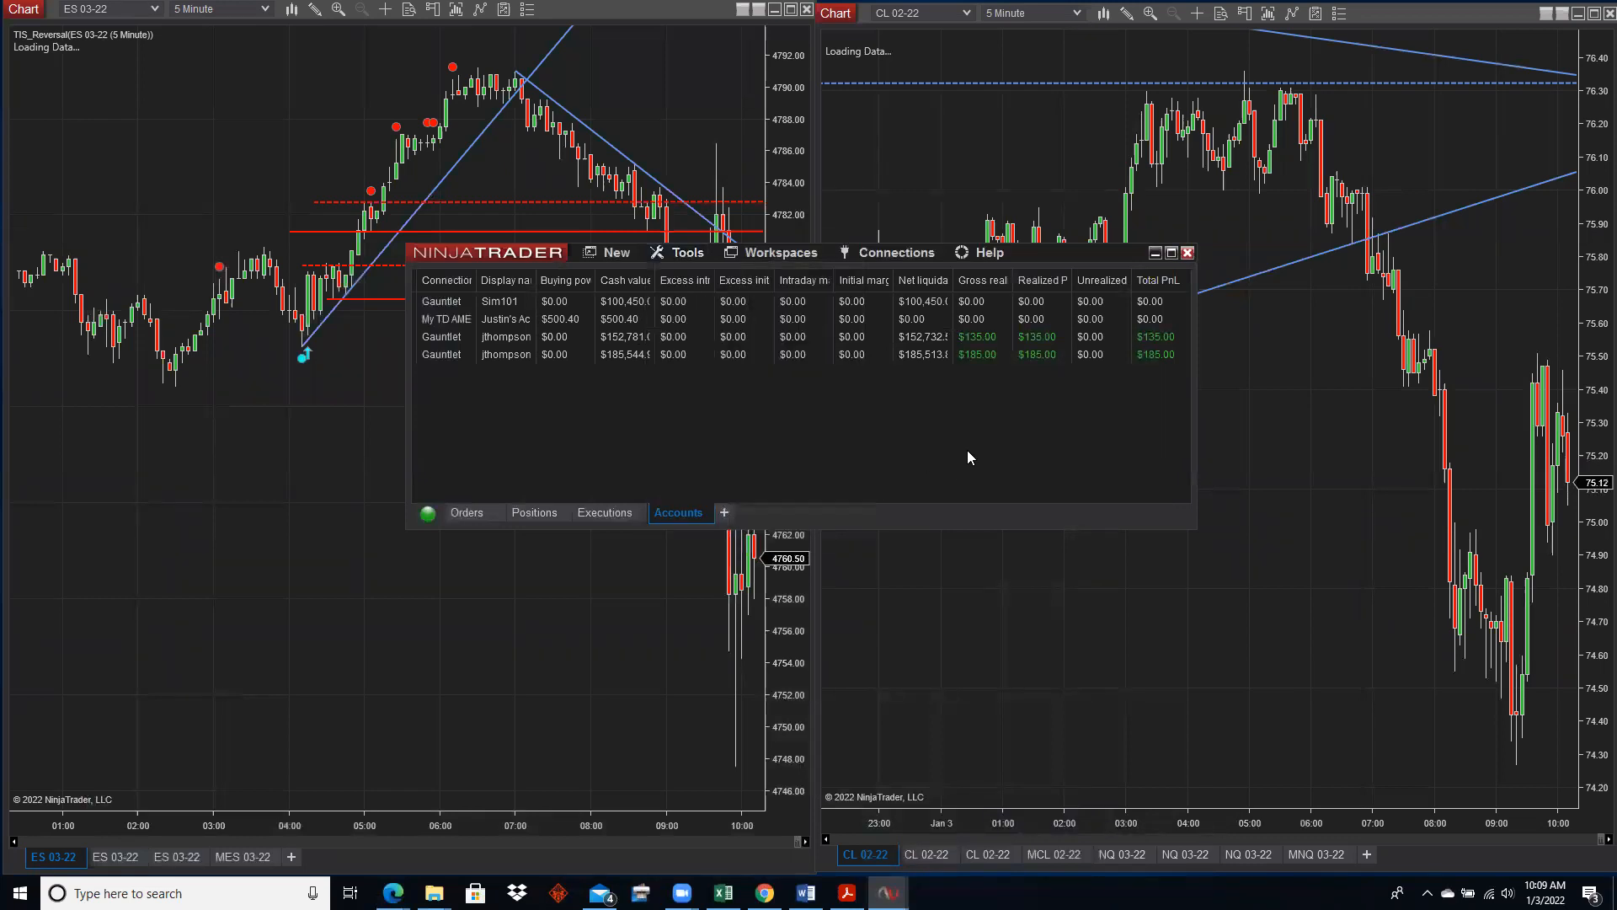
Open the connection configuration and select Rithmic for NinjaTrader Brokerage among the available connection types.
{"action": "left_click", "coordinate": [882, 258]}
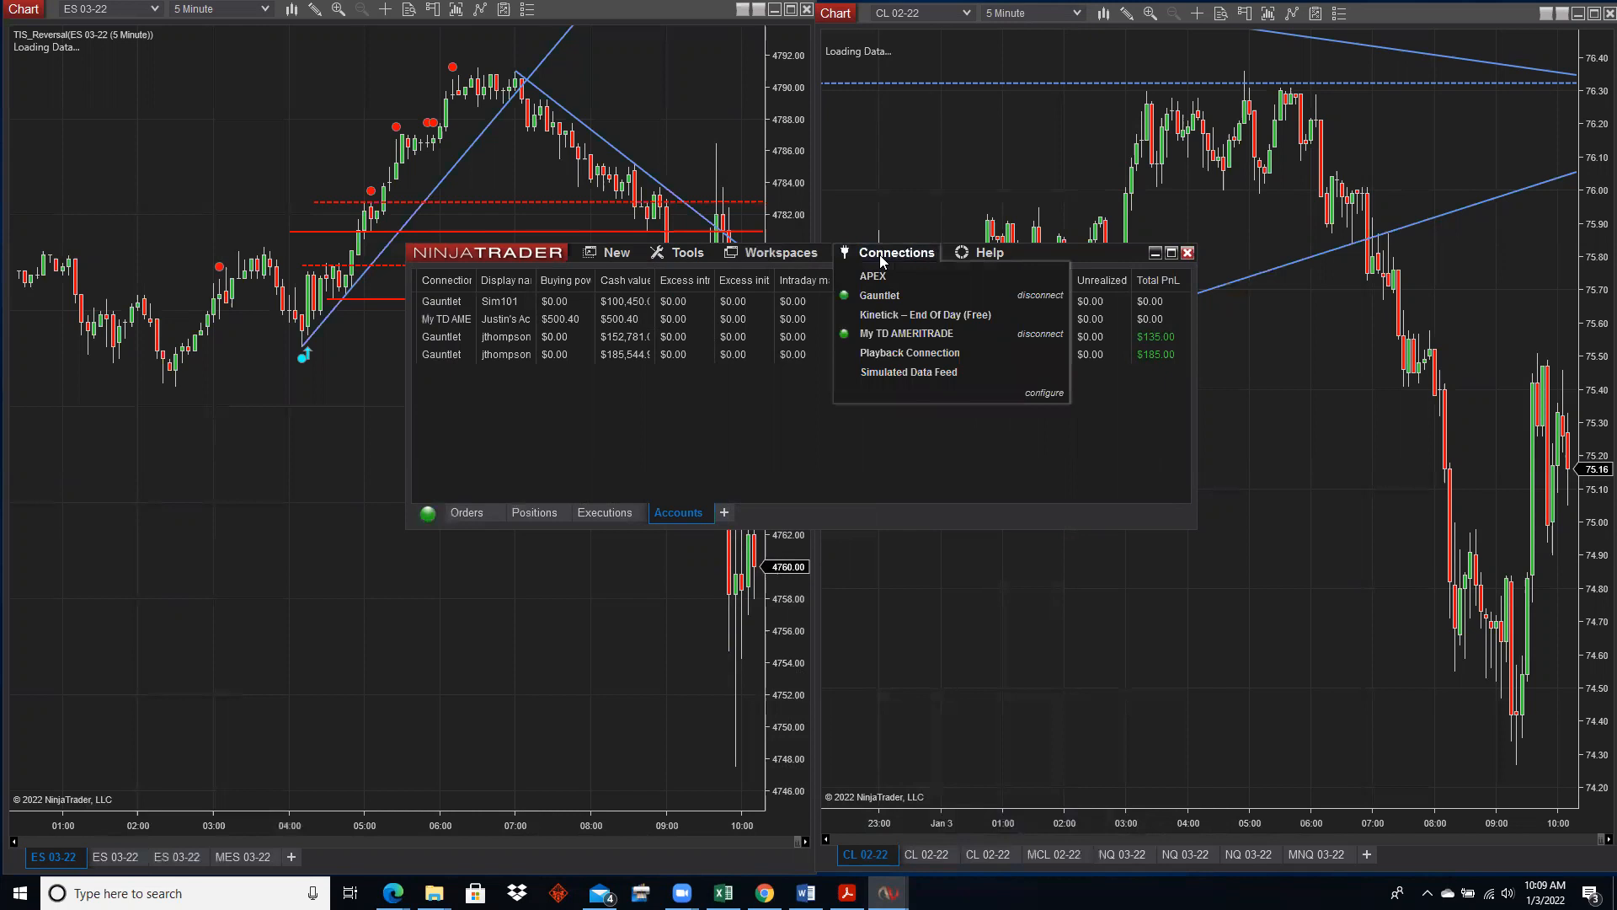
{"action": "left_click", "coordinate": [1043, 394]}
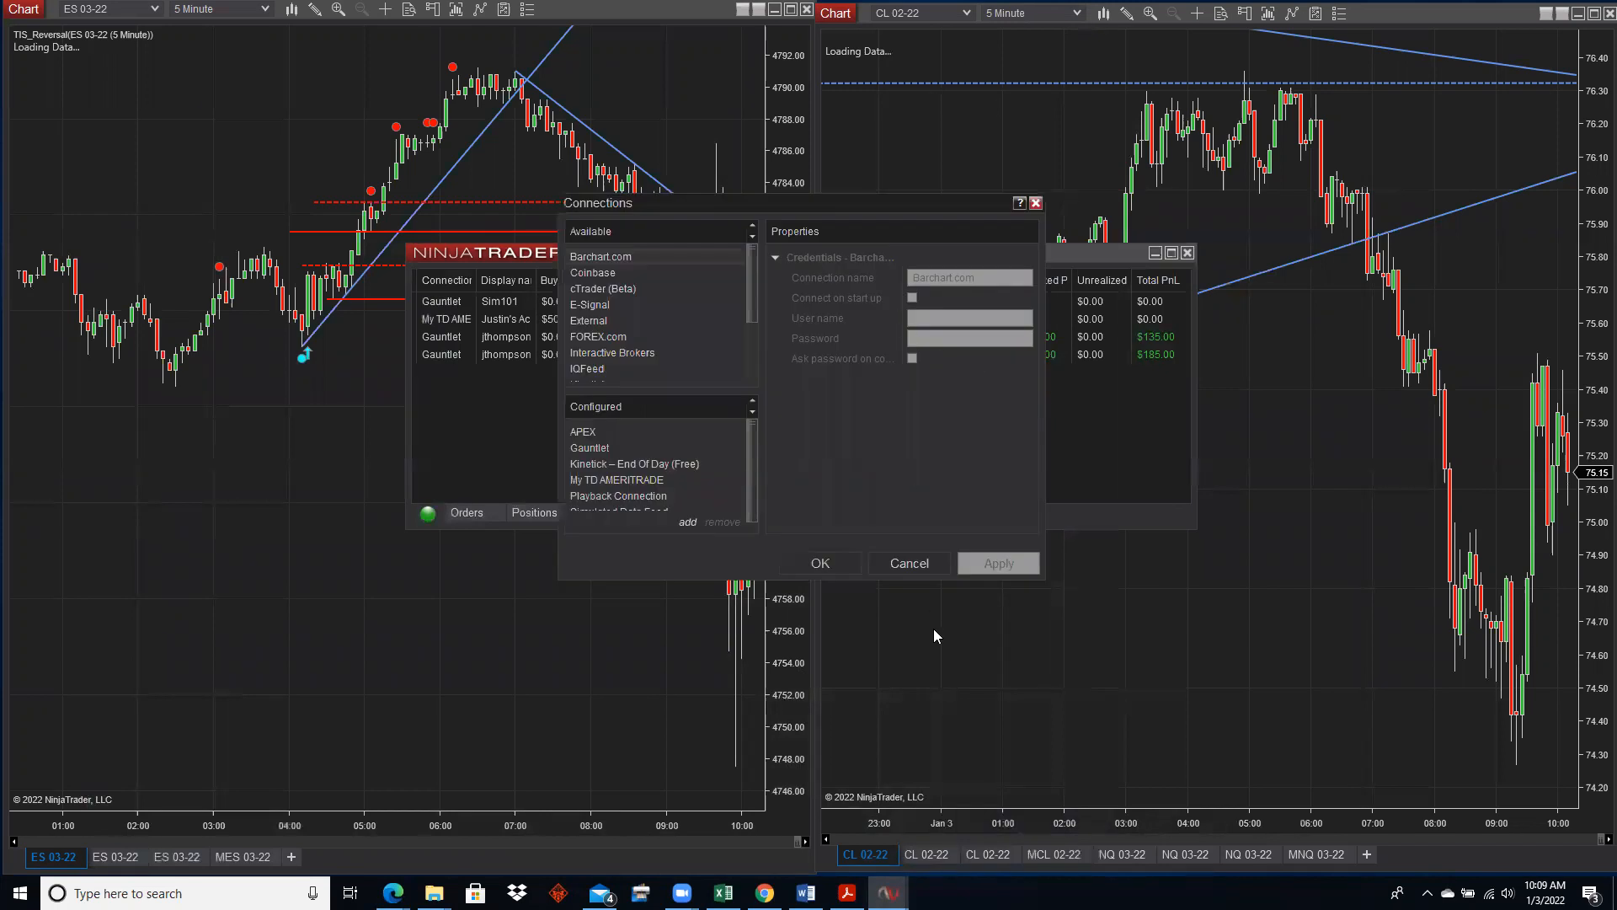
{"action": "left_click", "coordinate": [909, 563]}
{"action": "left_click", "coordinate": [896, 253]}
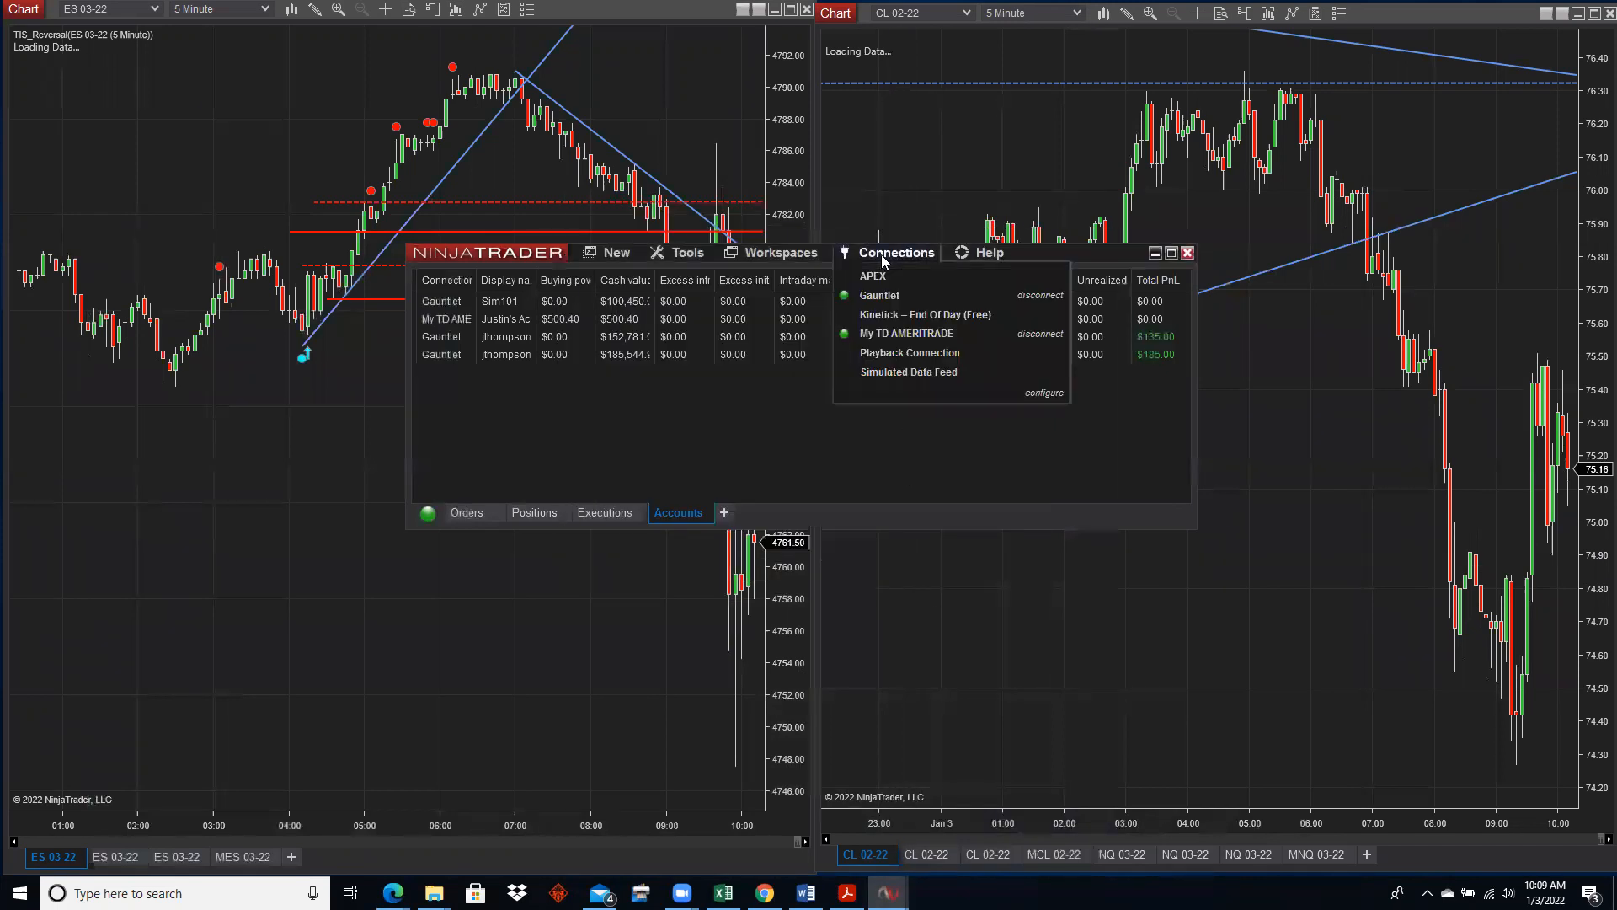
{"action": "left_click", "coordinate": [1043, 393]}
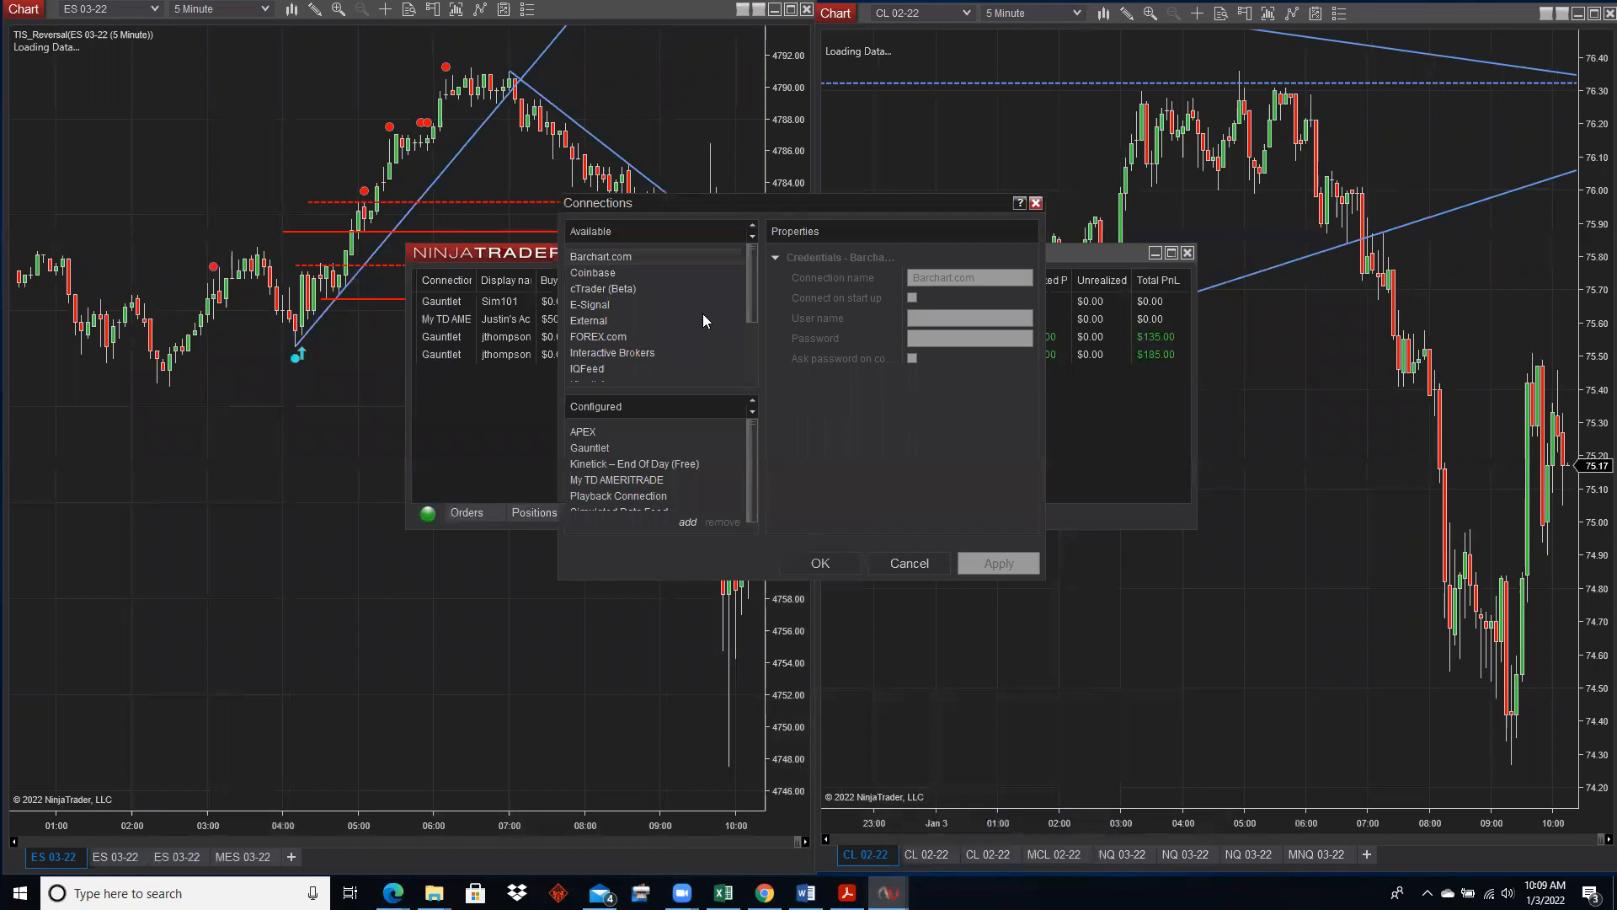
{"action": "left_click_drag", "start_coordinate": [748, 270], "coordinate": [751, 359]}
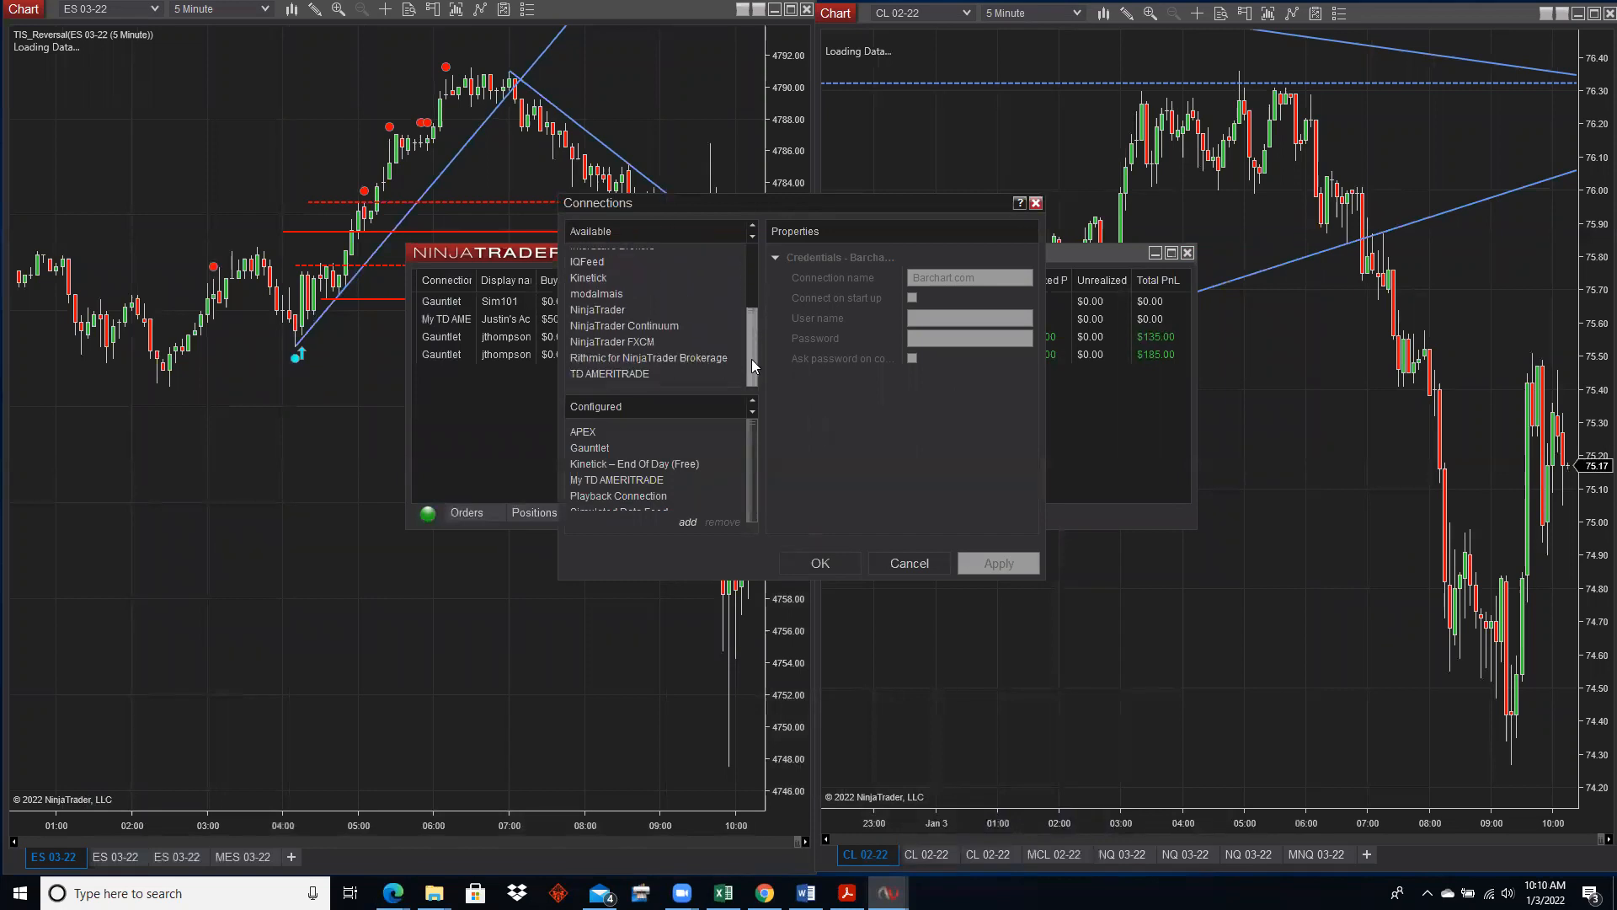
{"action": "left_click", "coordinate": [615, 360]}
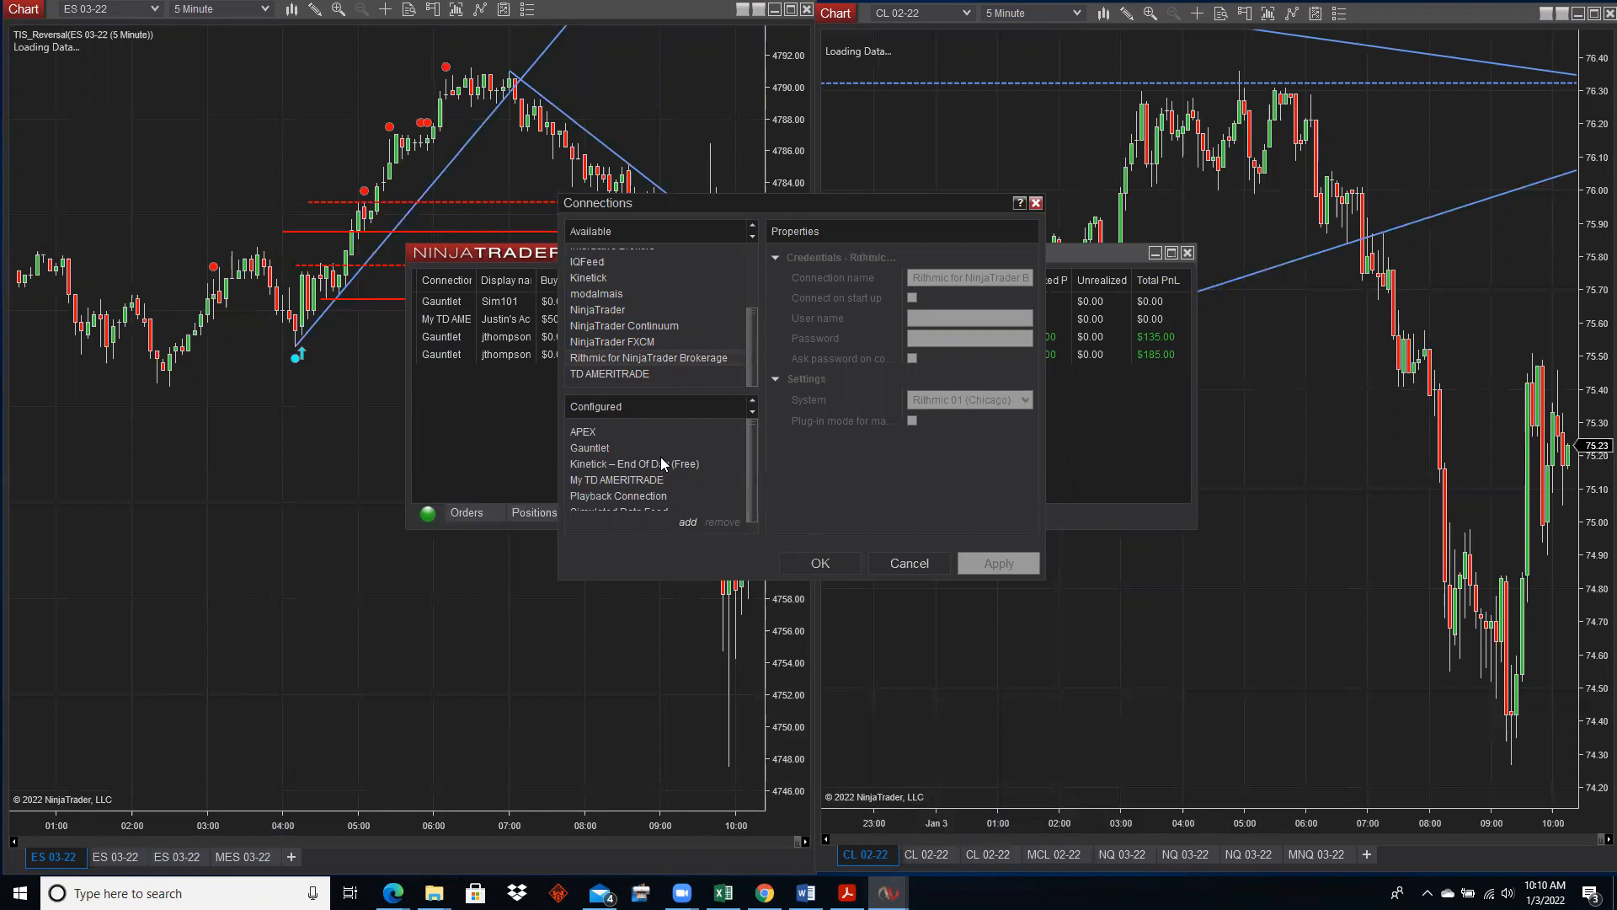
Select the configured APEX connection, enable Connect on start up and review its System choices, keeping Rithmic Paper Trading (Chicago).
{"action": "left_click", "coordinate": [600, 431]}
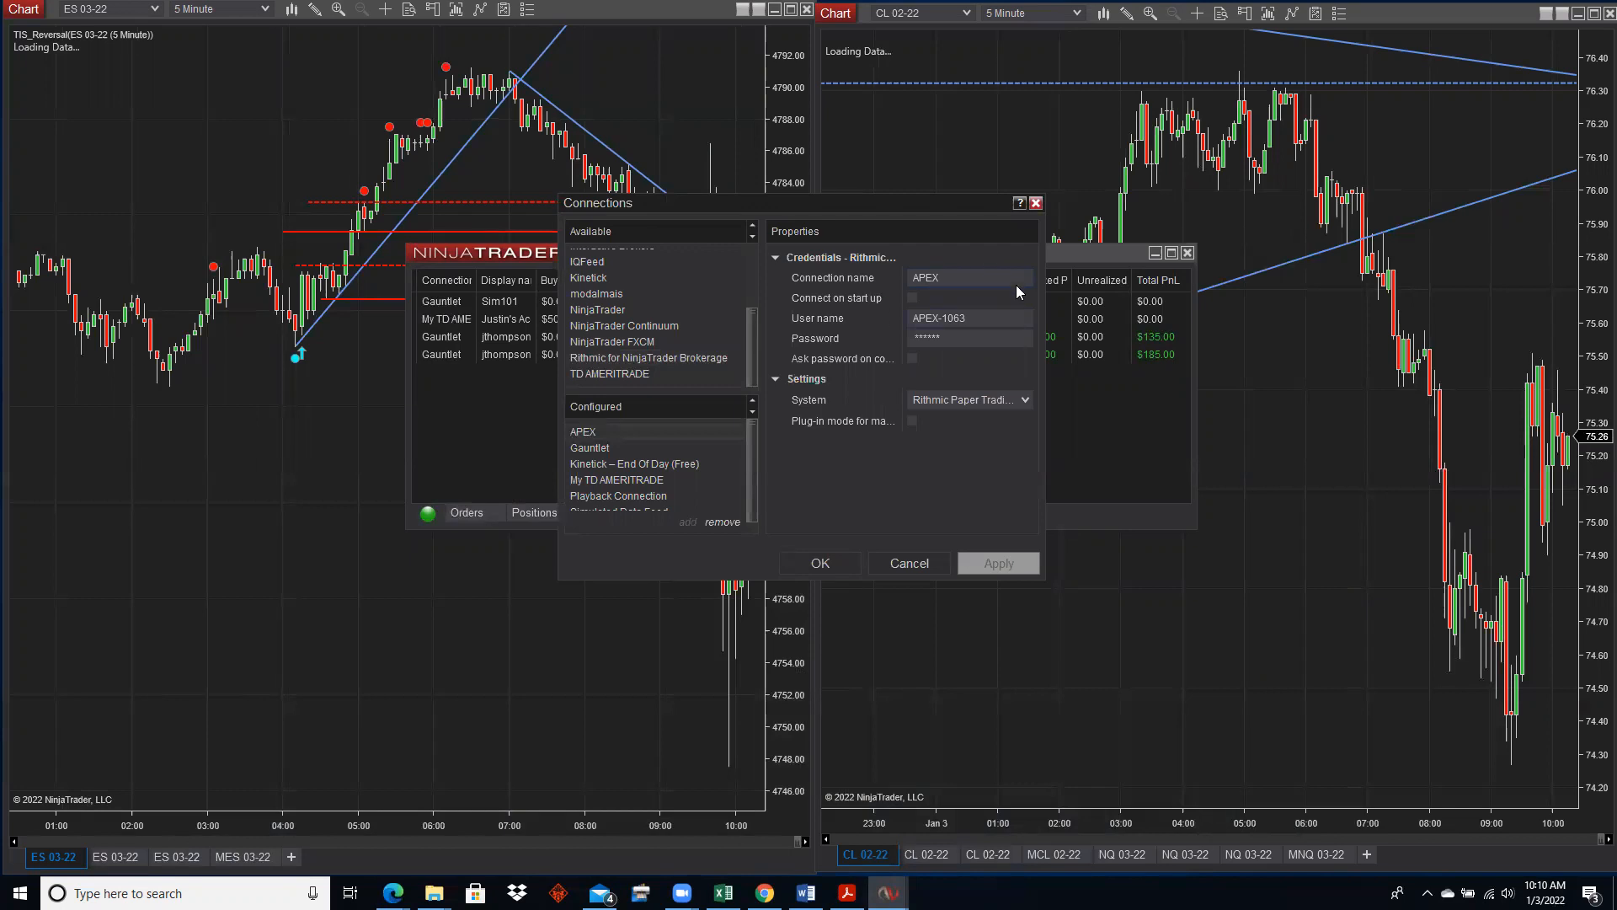
{"action": "left_click", "coordinate": [913, 297]}
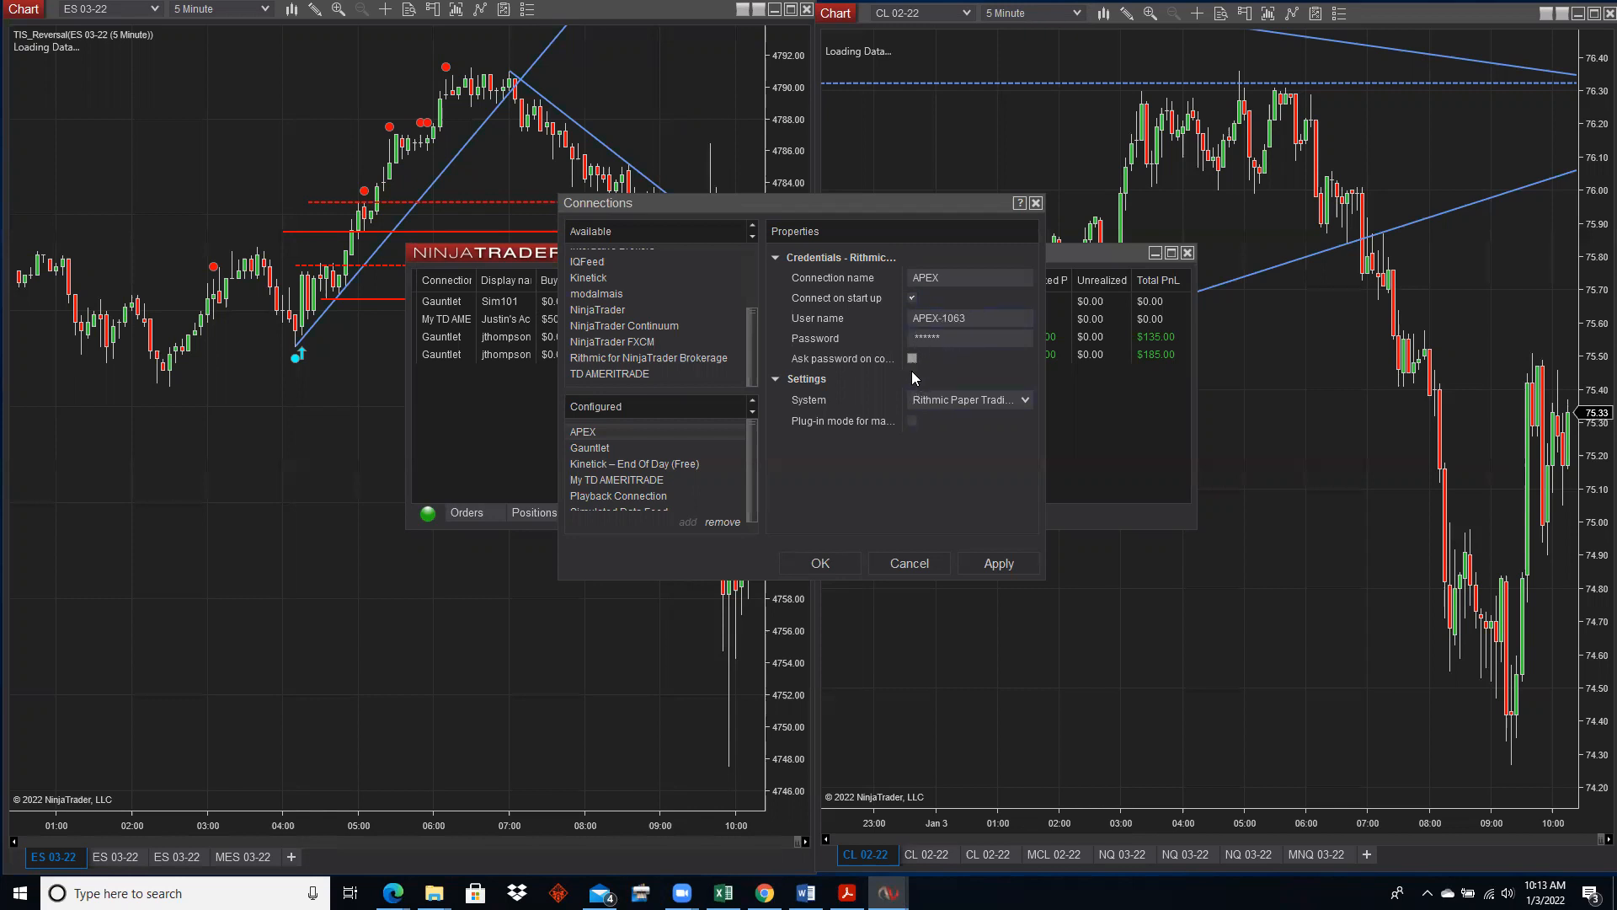
{"action": "left_click", "coordinate": [1026, 401]}
{"action": "left_click", "coordinate": [1026, 402]}
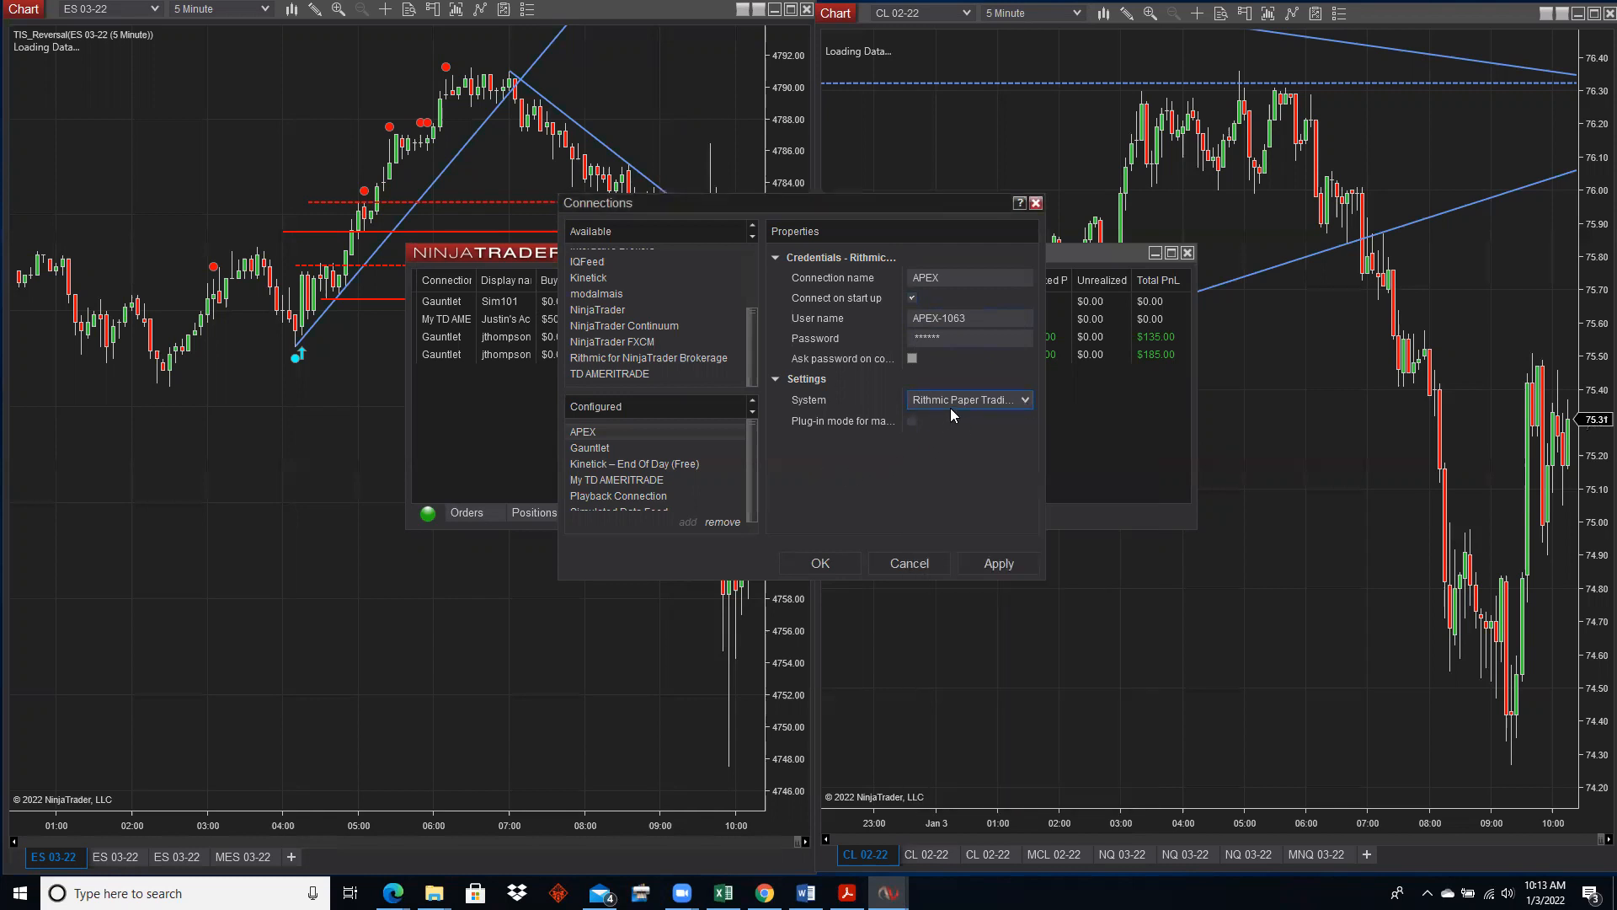
{"action": "left_click", "coordinate": [1011, 406]}
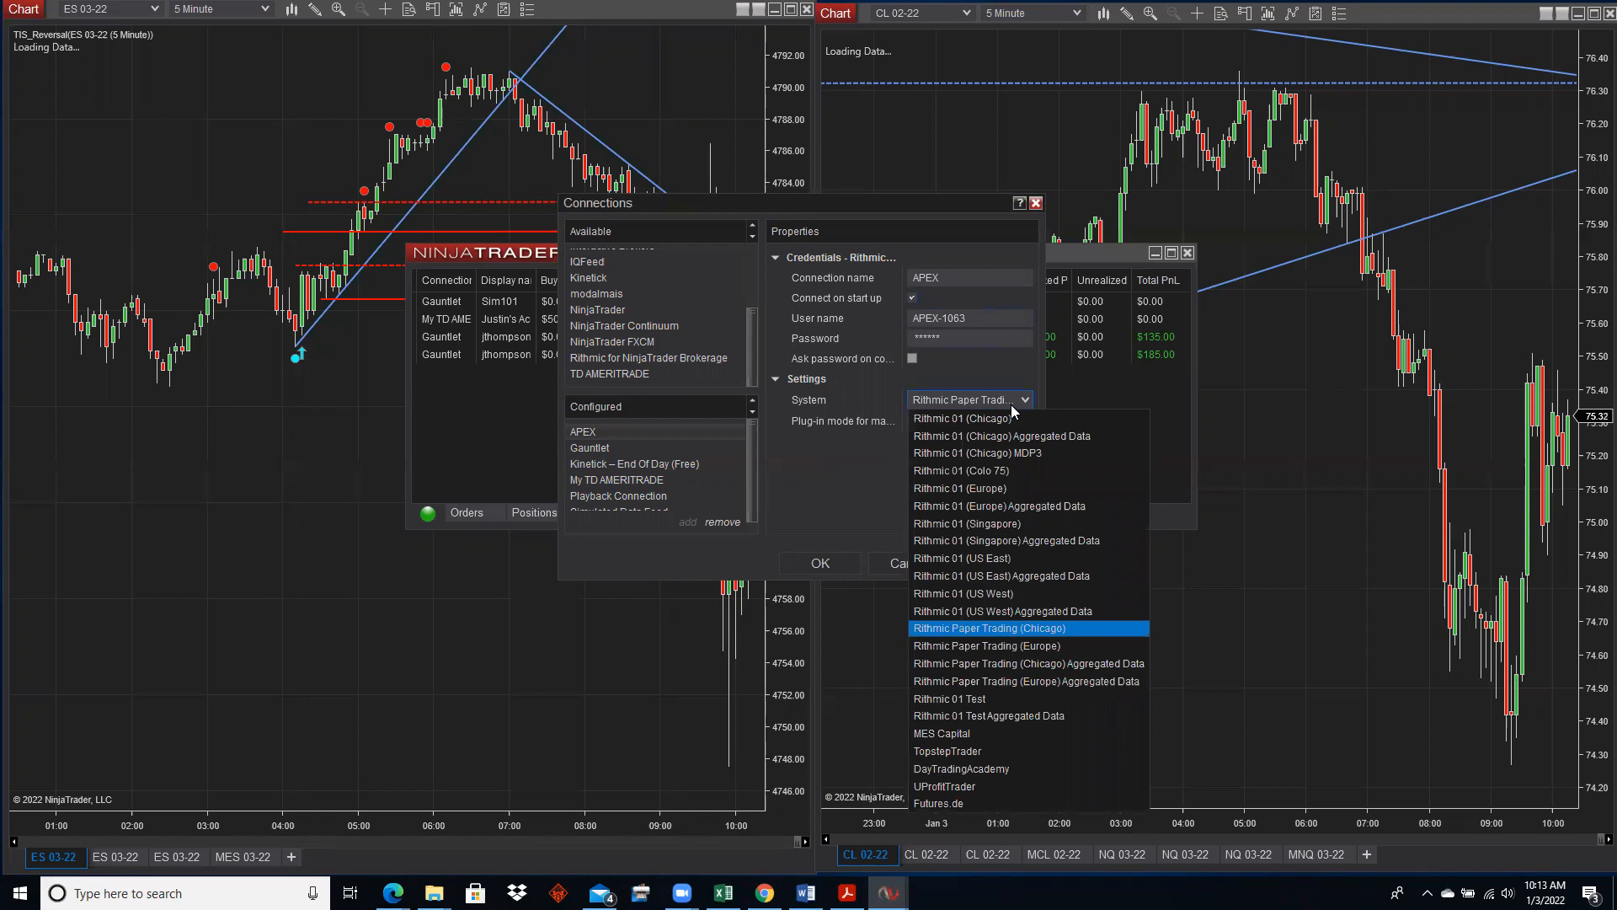
{"action": "left_click", "coordinate": [1016, 403]}
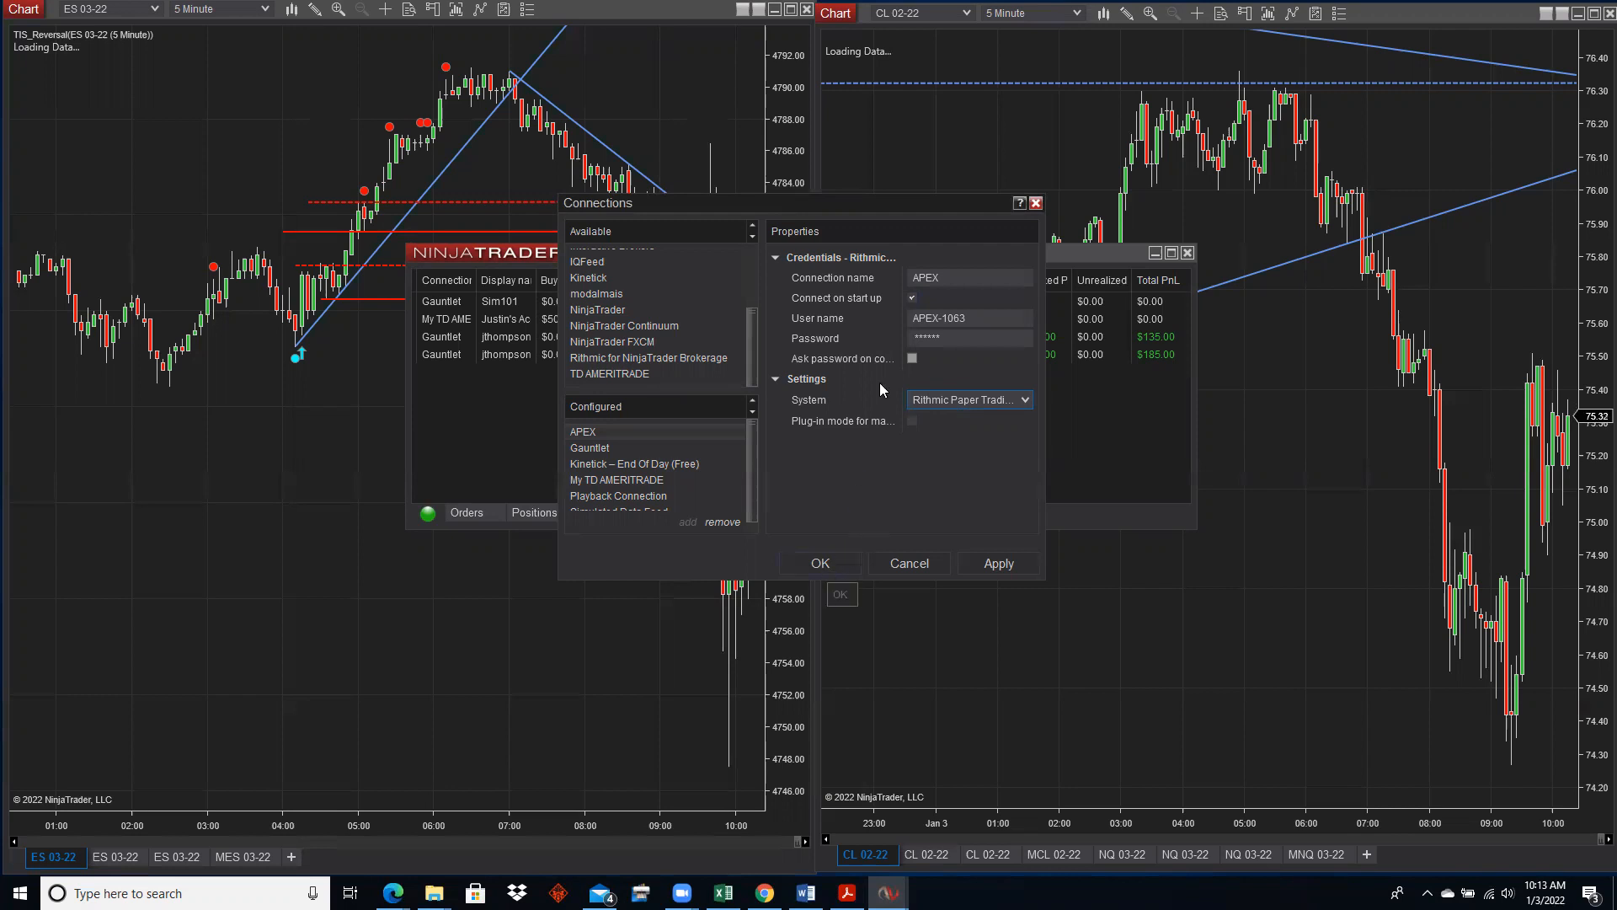
Disable Connect on start up for the APEX connection and save the connection settings.
{"action": "left_click", "coordinate": [912, 298]}
{"action": "left_click", "coordinate": [819, 564]}
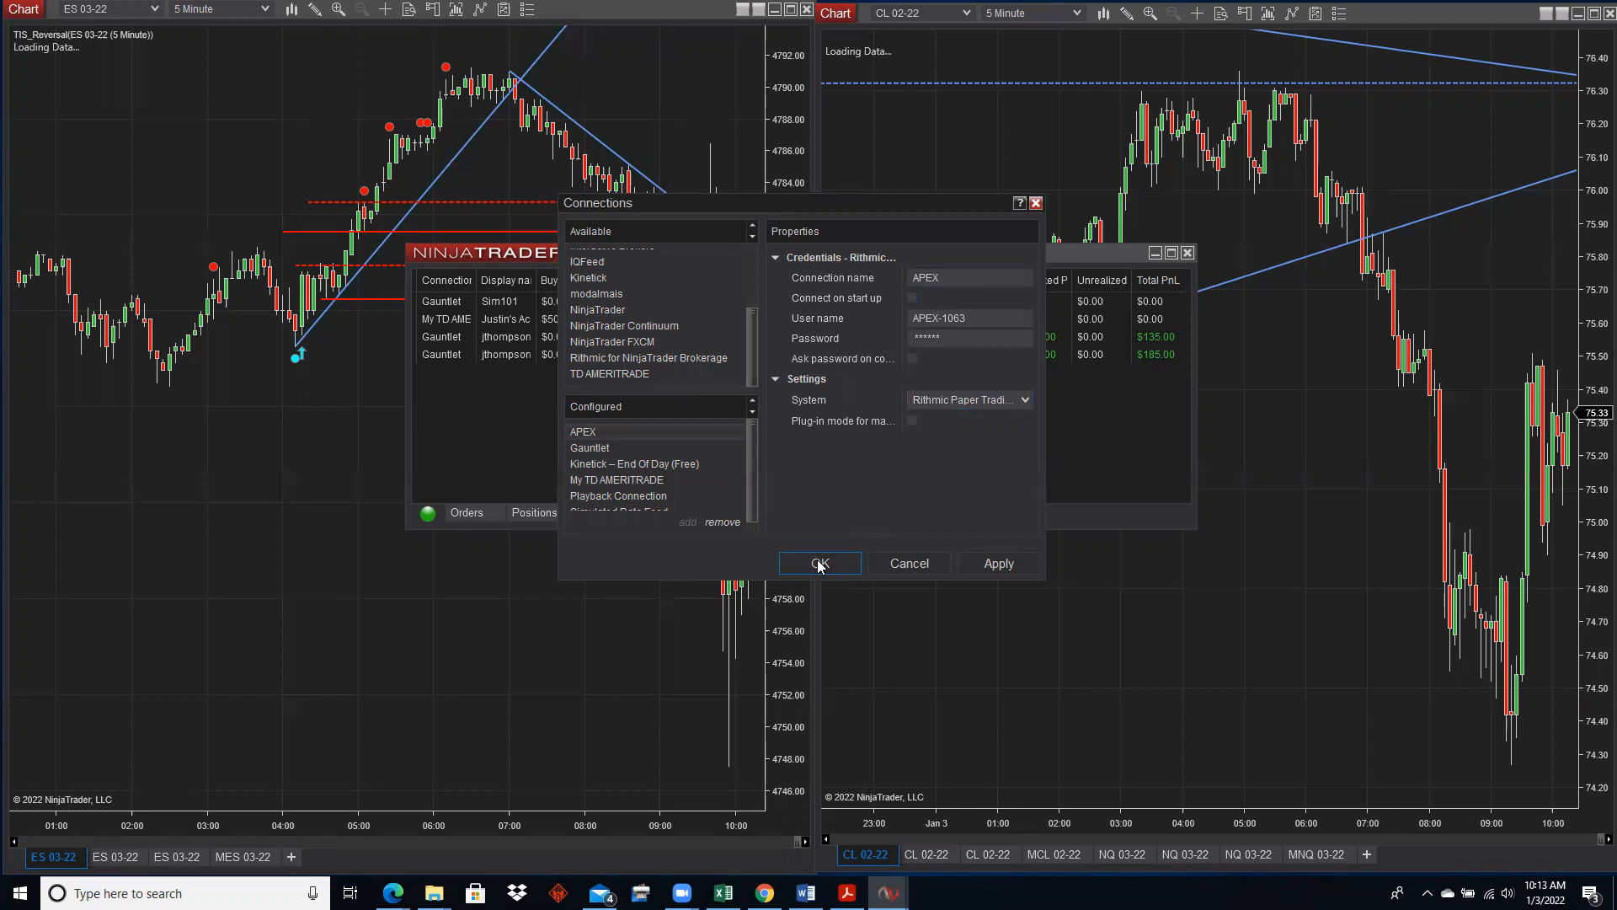
{"action": "left_click", "coordinate": [819, 563]}
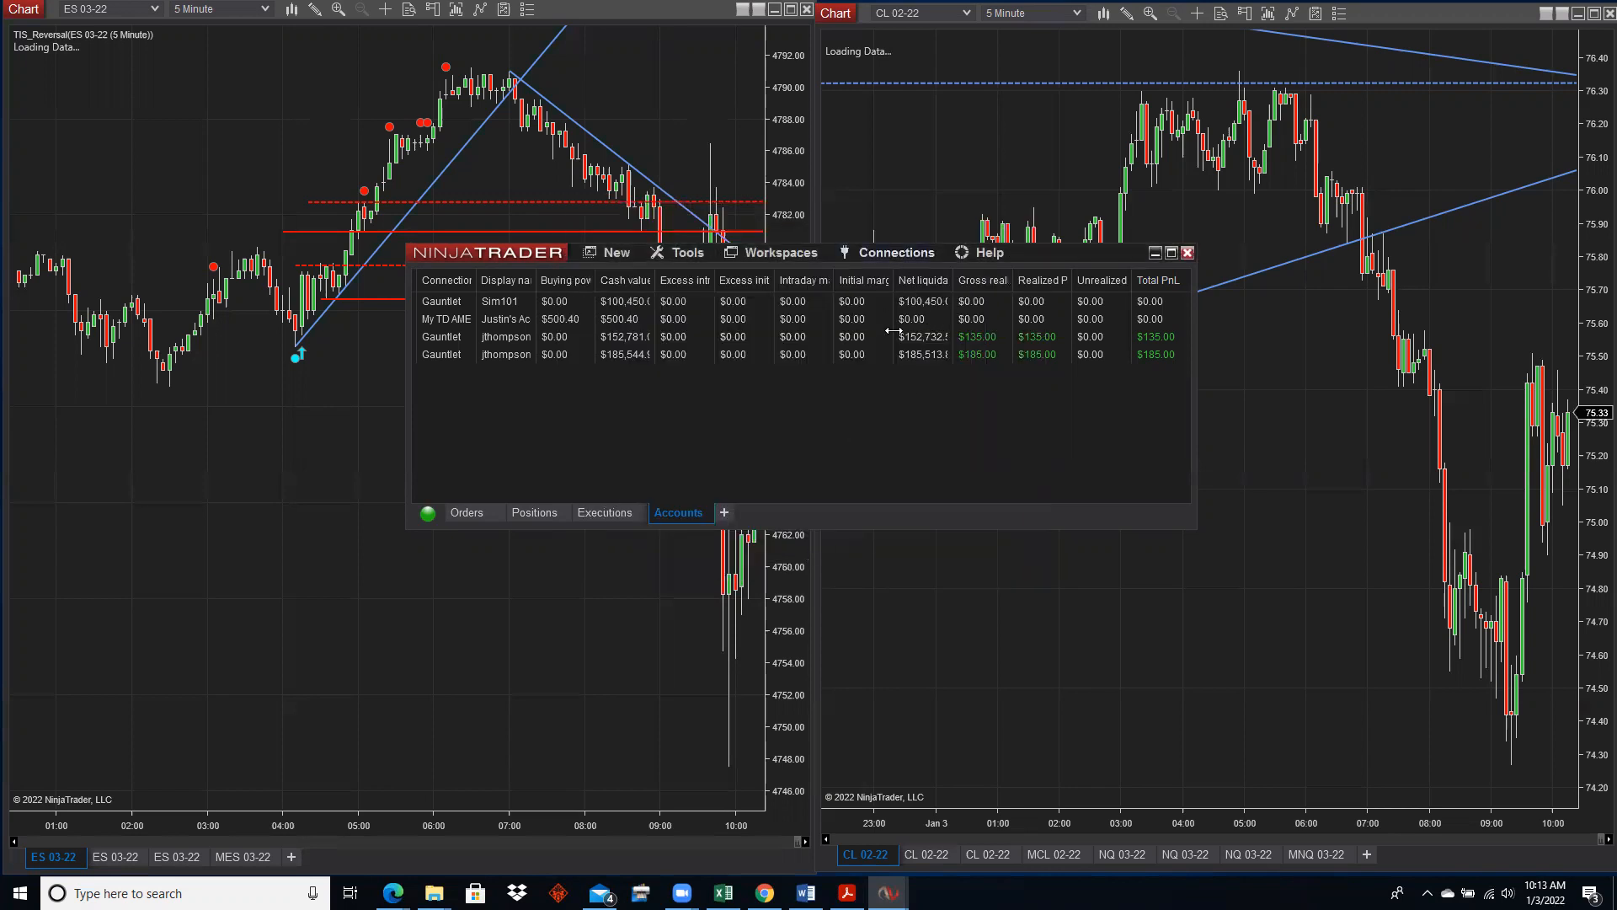
Review the list of configured connections, including APEX and Gauntlet, without changing any of them.
{"action": "left_click", "coordinate": [904, 252]}
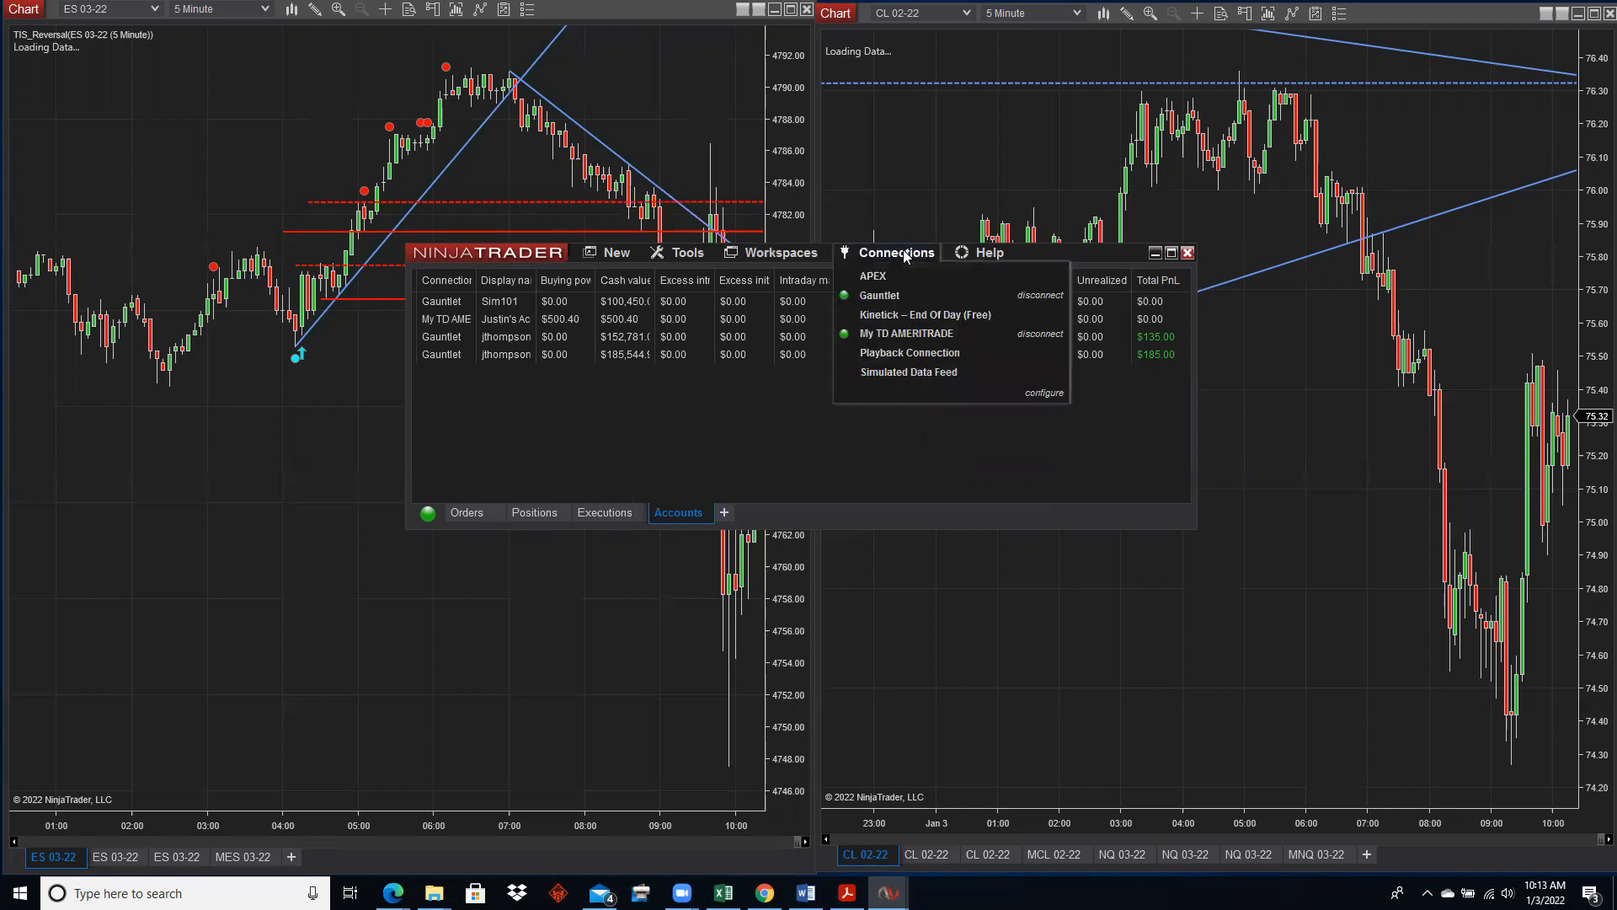
{"action": "left_click", "coordinate": [1027, 452]}
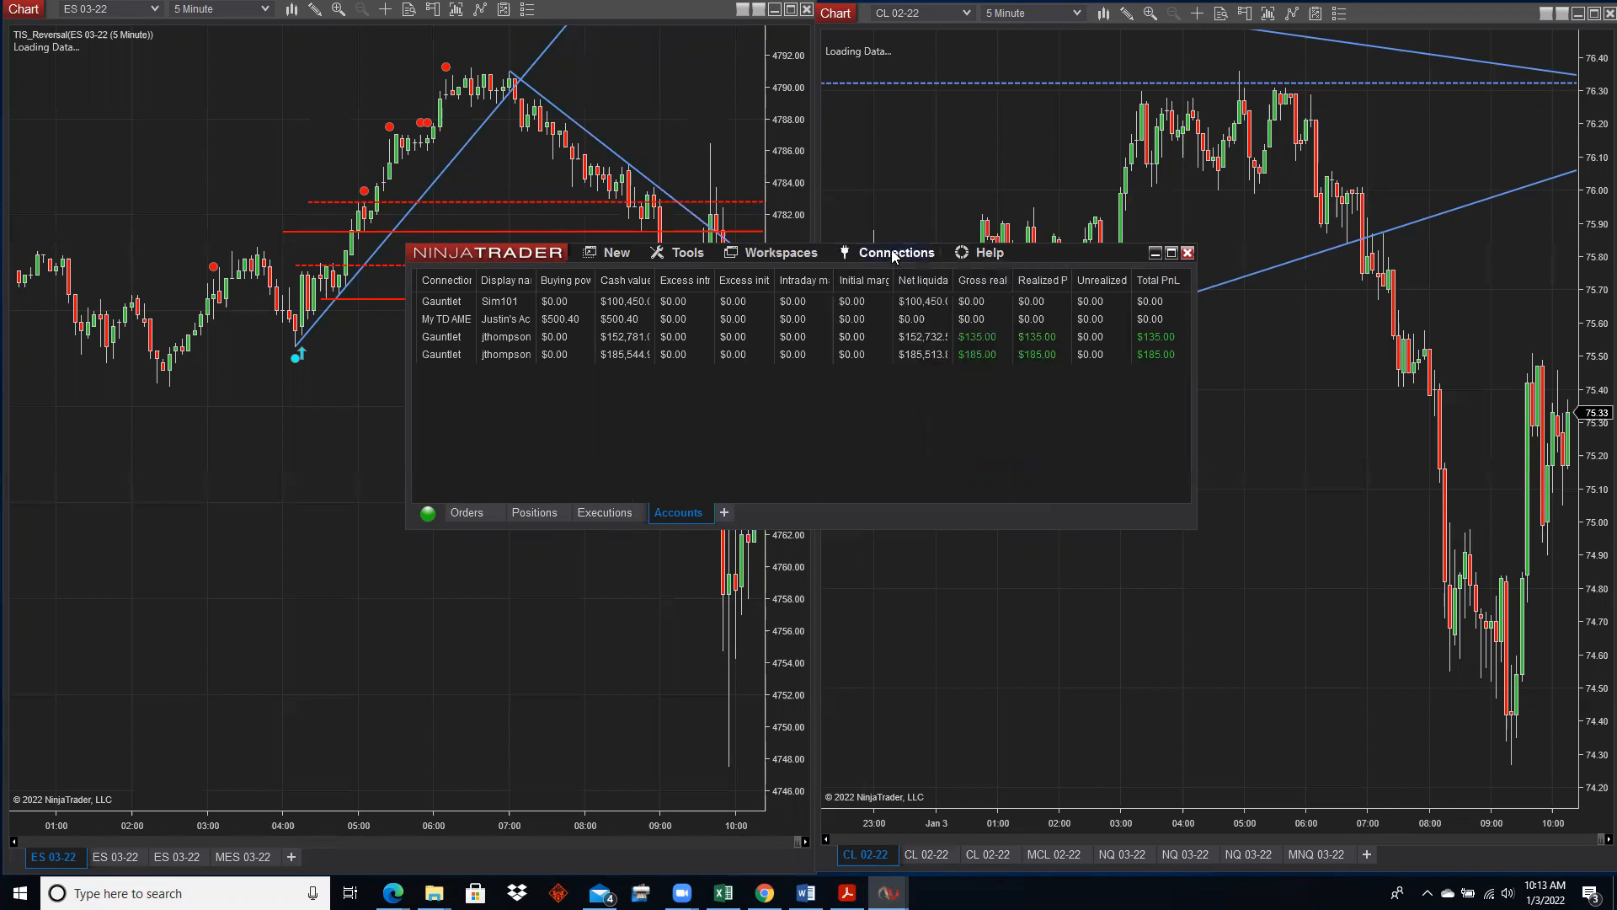
{"action": "left_click", "coordinate": [894, 254]}
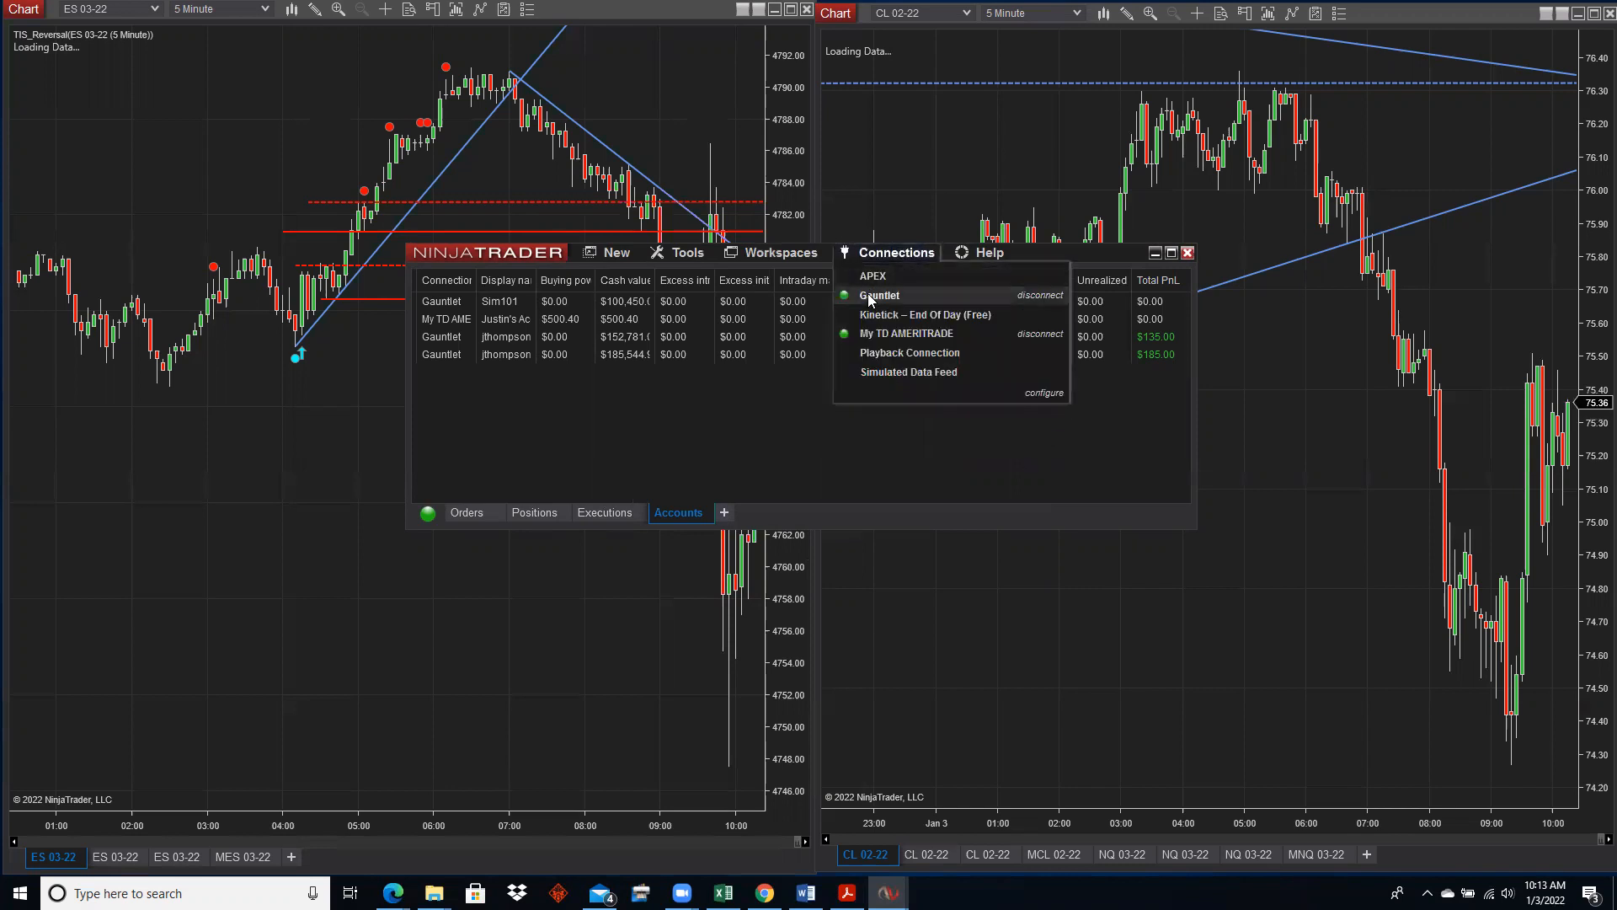
{"action": "left_click", "coordinate": [739, 415]}
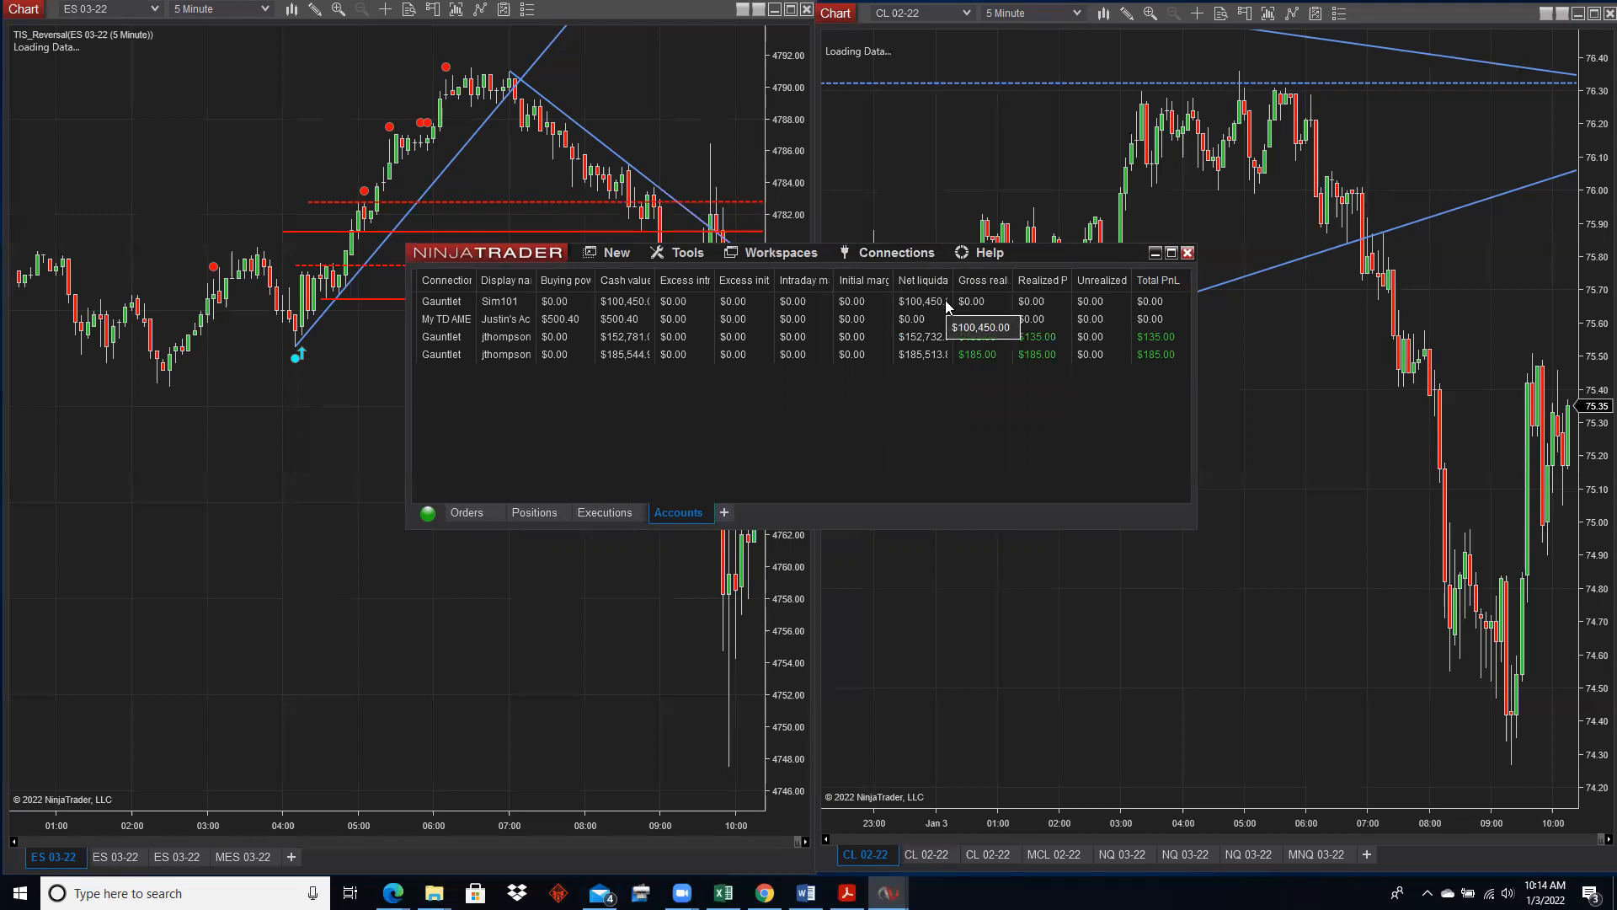
Move the Control Center aside, set the ES 03-22 chart's interval to 60 minutes and bring the Control Center back to the front.
{"action": "left_click_drag", "start_coordinate": [1065, 256], "coordinate": [935, 207]}
{"action": "left_click", "coordinate": [219, 9]}
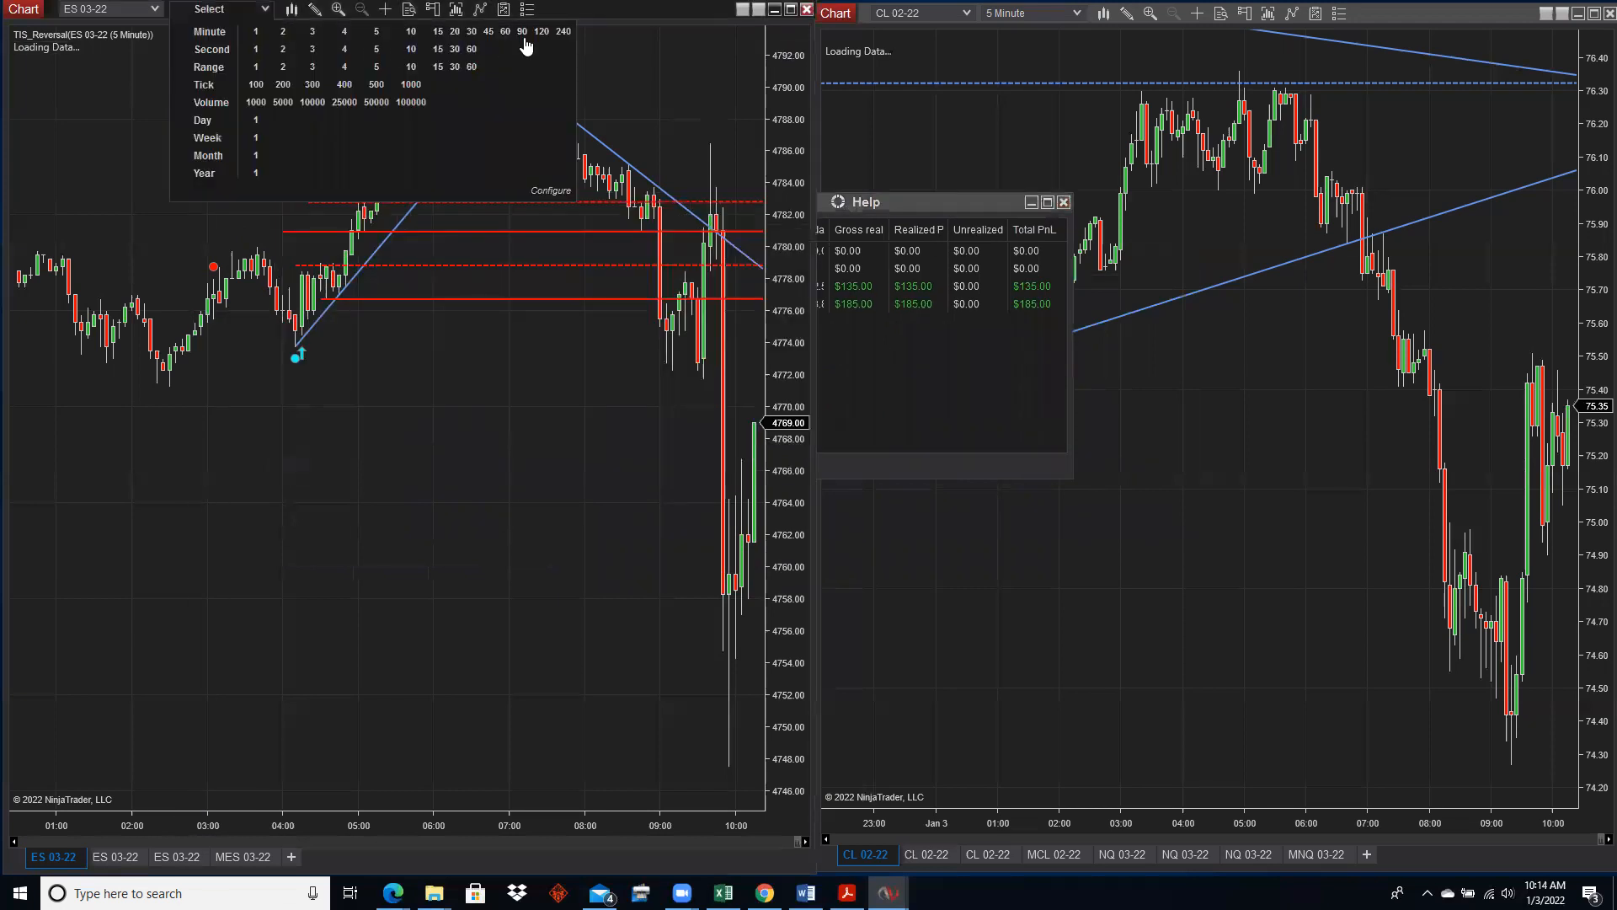
{"action": "left_click", "coordinate": [510, 31]}
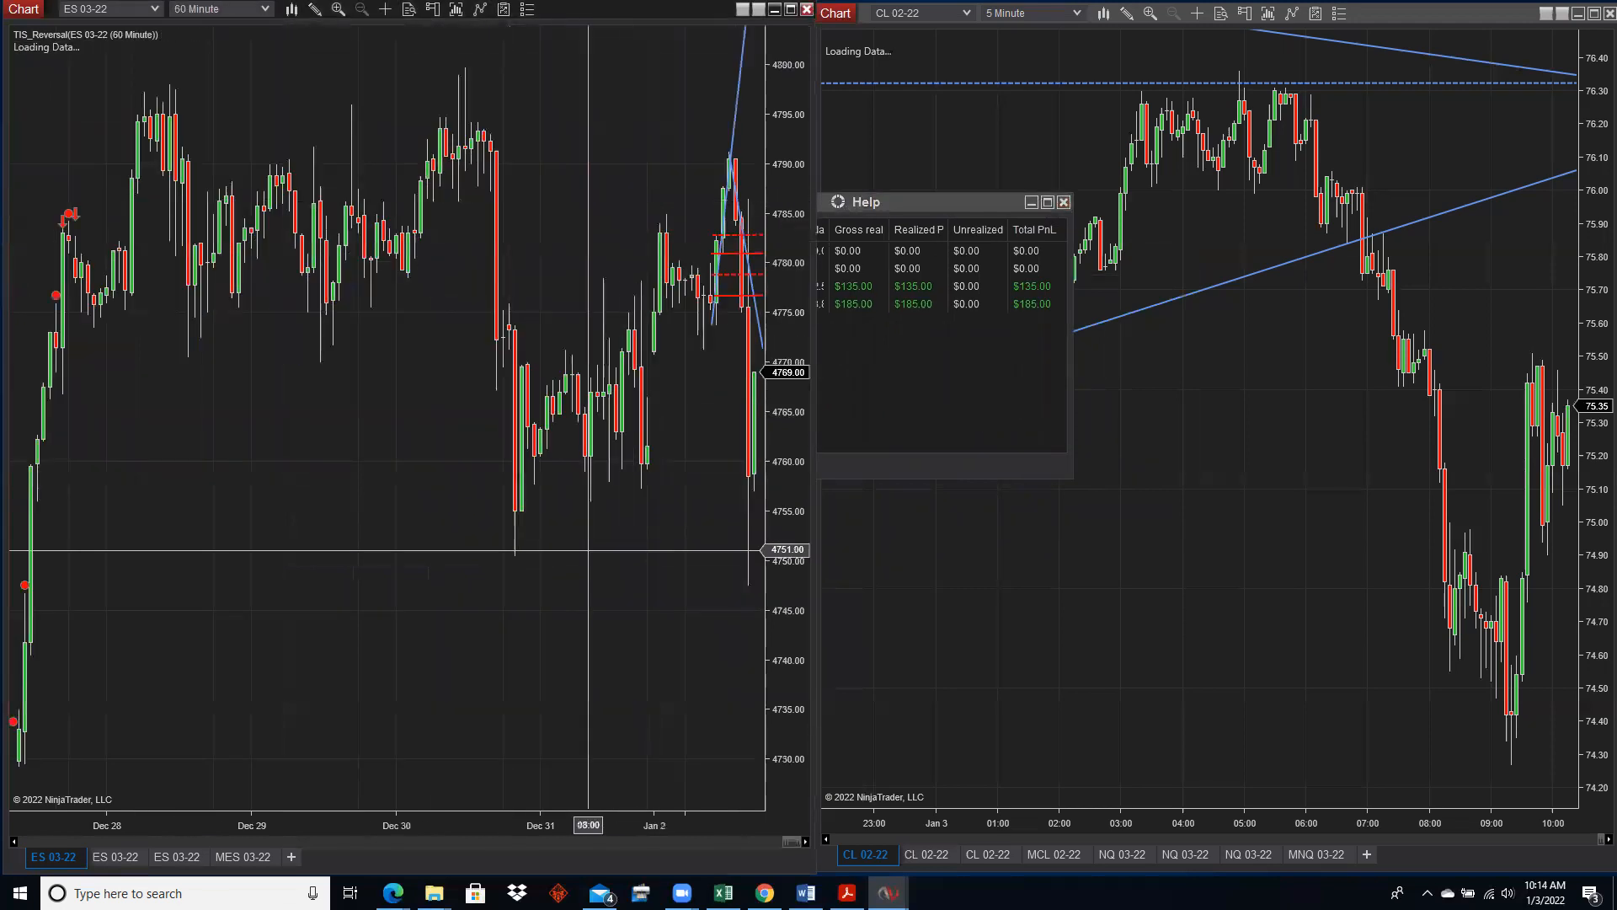
{"action": "left_click", "coordinate": [989, 404]}
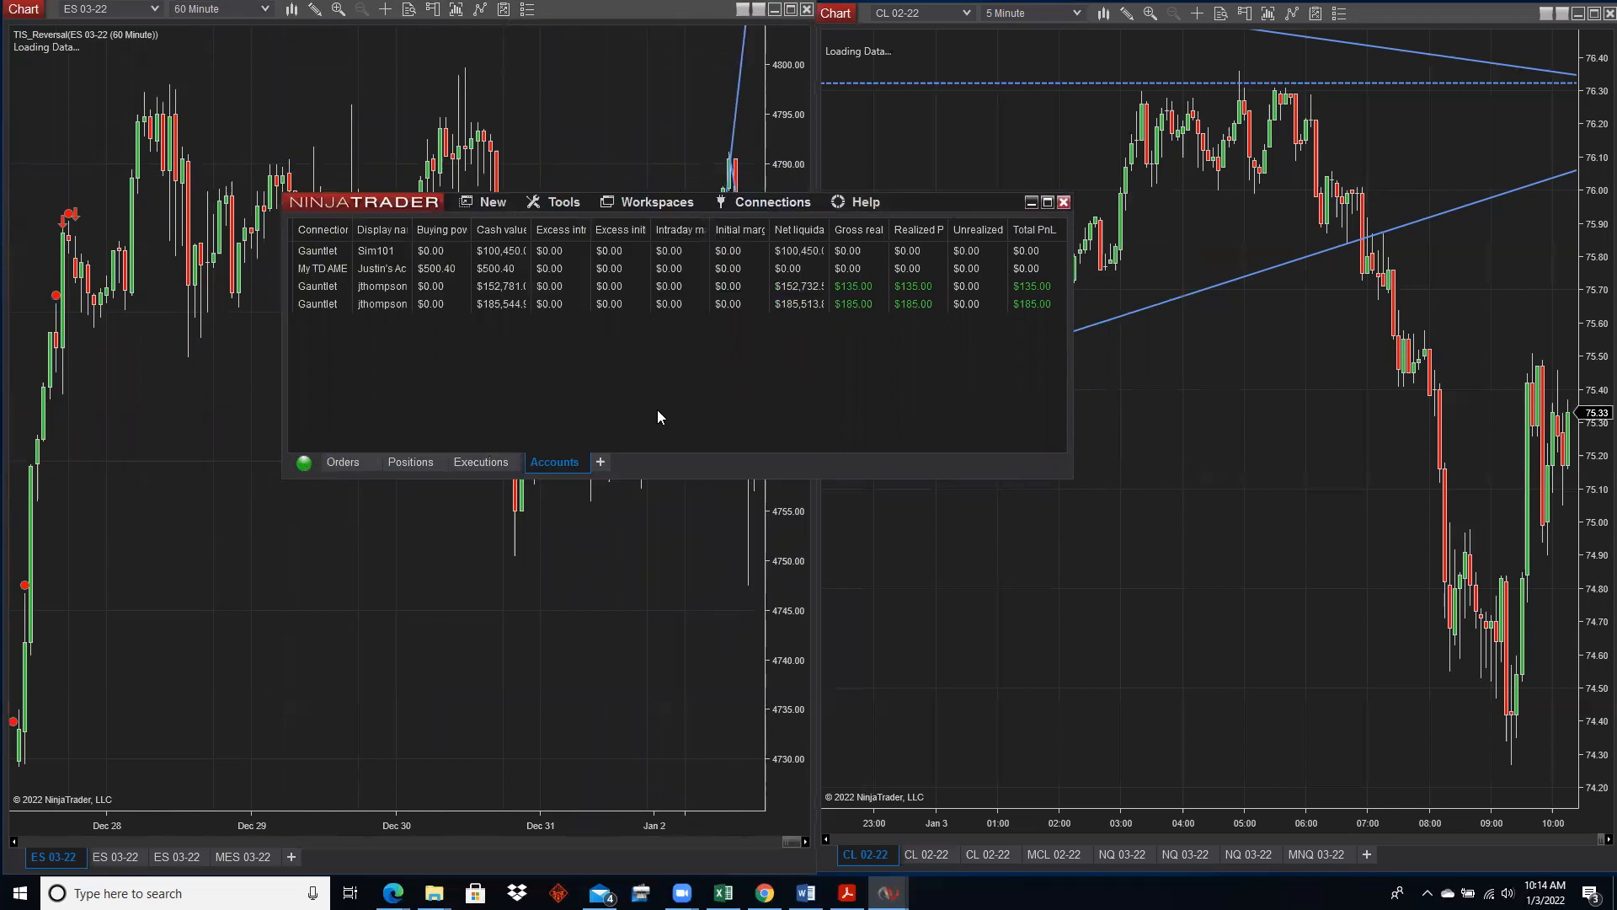
Start a new chart and choose the MES 03-22 Micro E-mini S&P 500 future as its instrument.
{"action": "left_click_drag", "start_coordinate": [923, 202], "coordinate": [1115, 179]}
{"action": "left_click", "coordinate": [684, 178]}
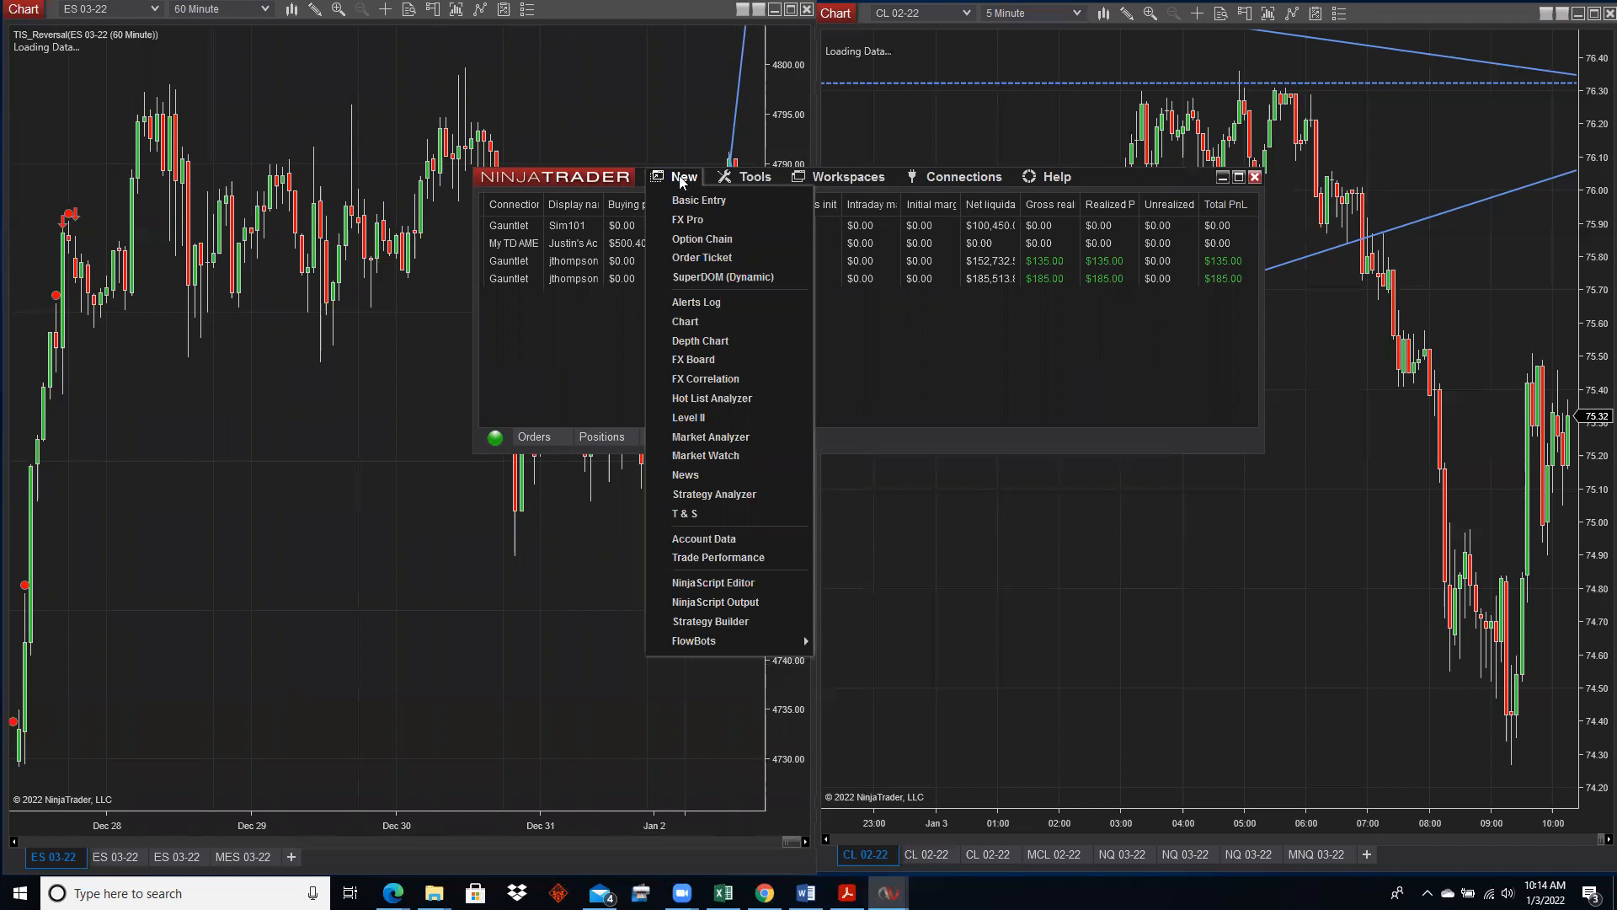
{"action": "left_click", "coordinate": [704, 321]}
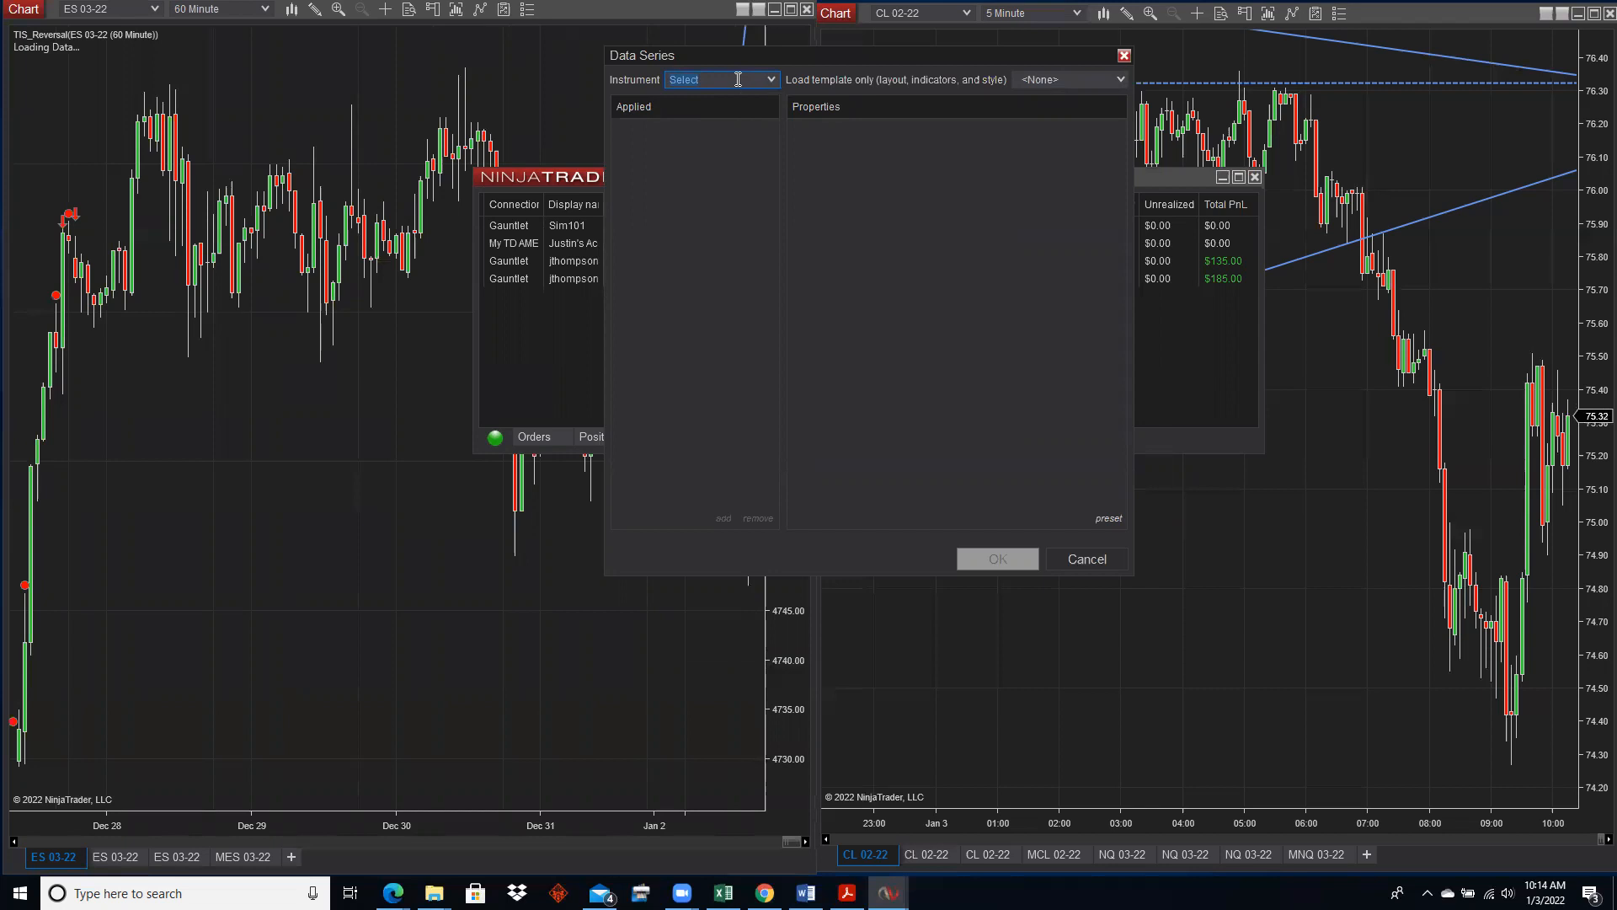
{"action": "type", "text": "MES"}
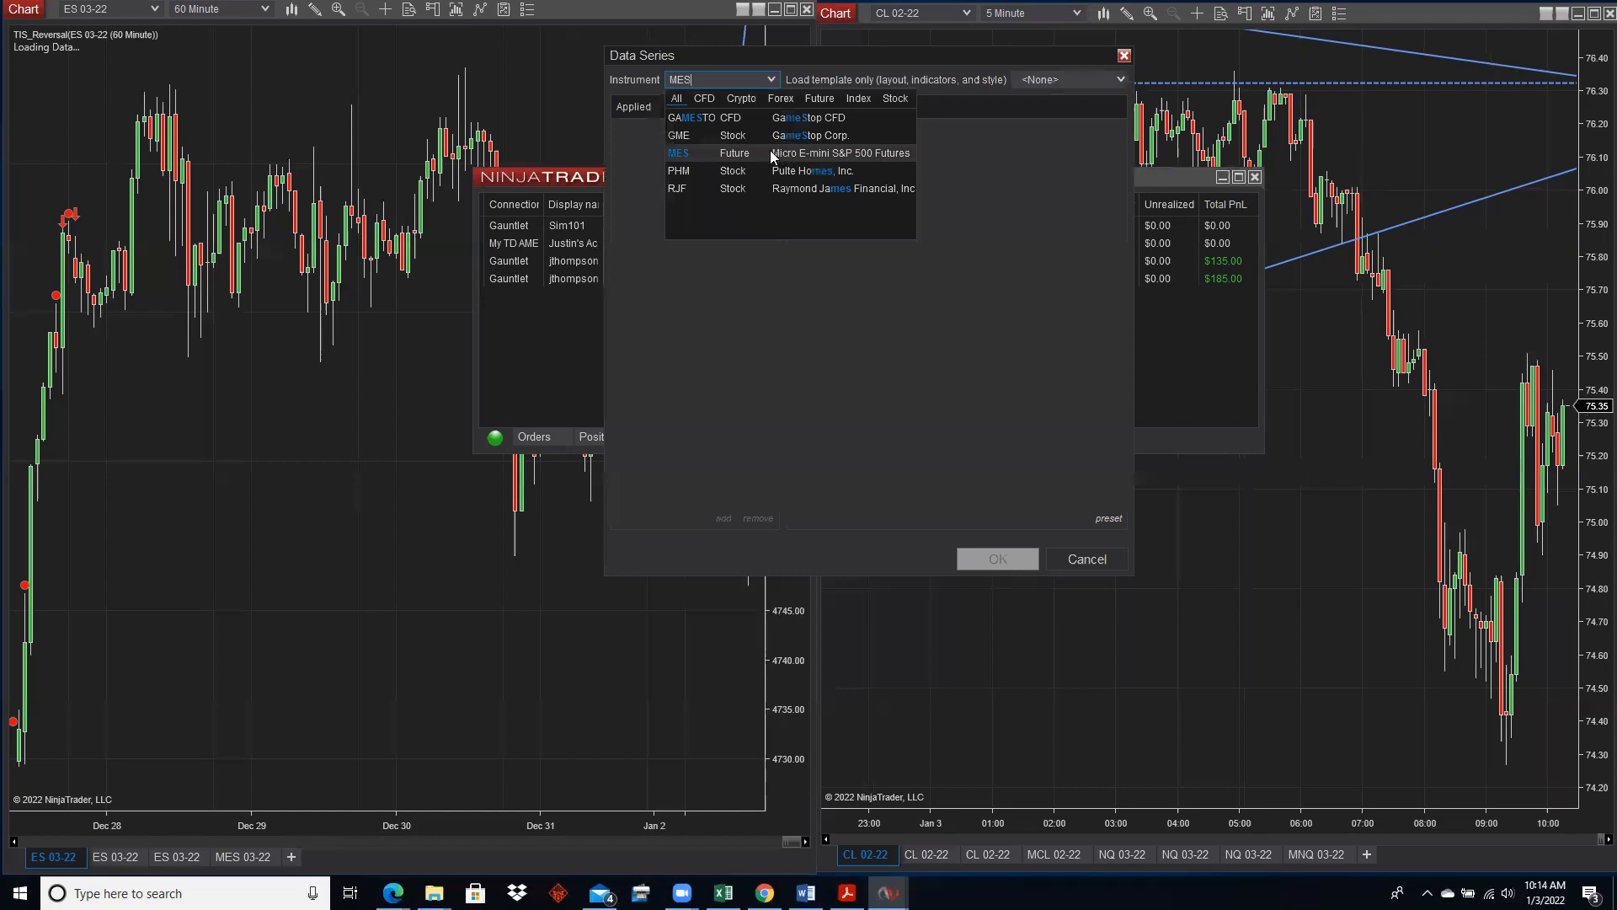
{"action": "left_click", "coordinate": [757, 153]}
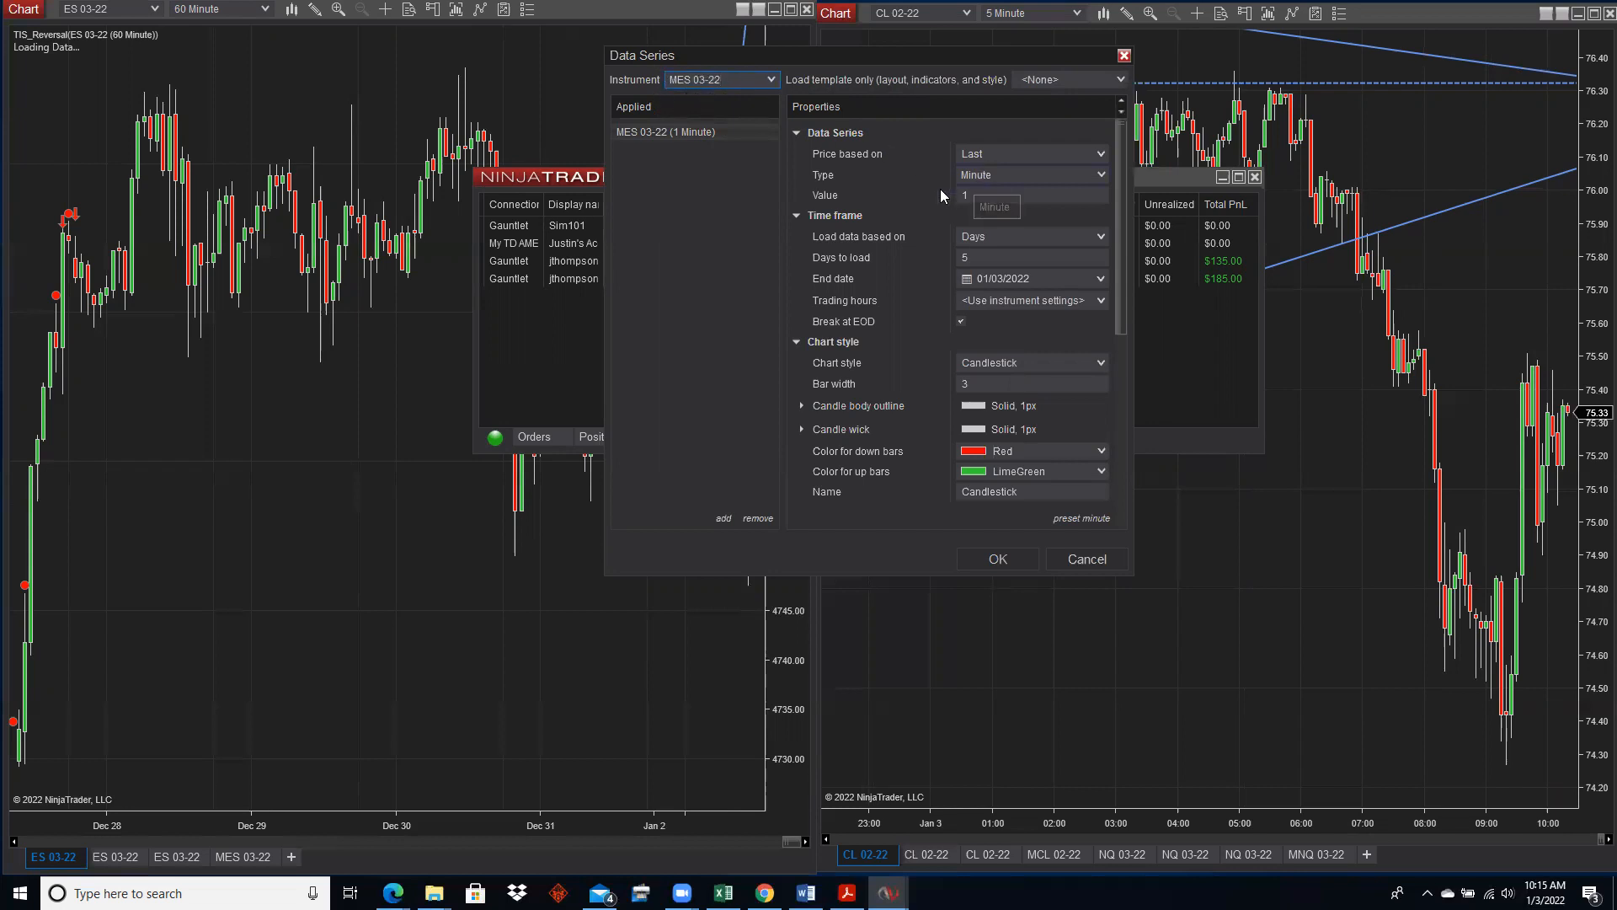
Set the MES 03-22 data series to a 5-minute interval with 15 days to load.
{"action": "left_click", "coordinate": [996, 196]}
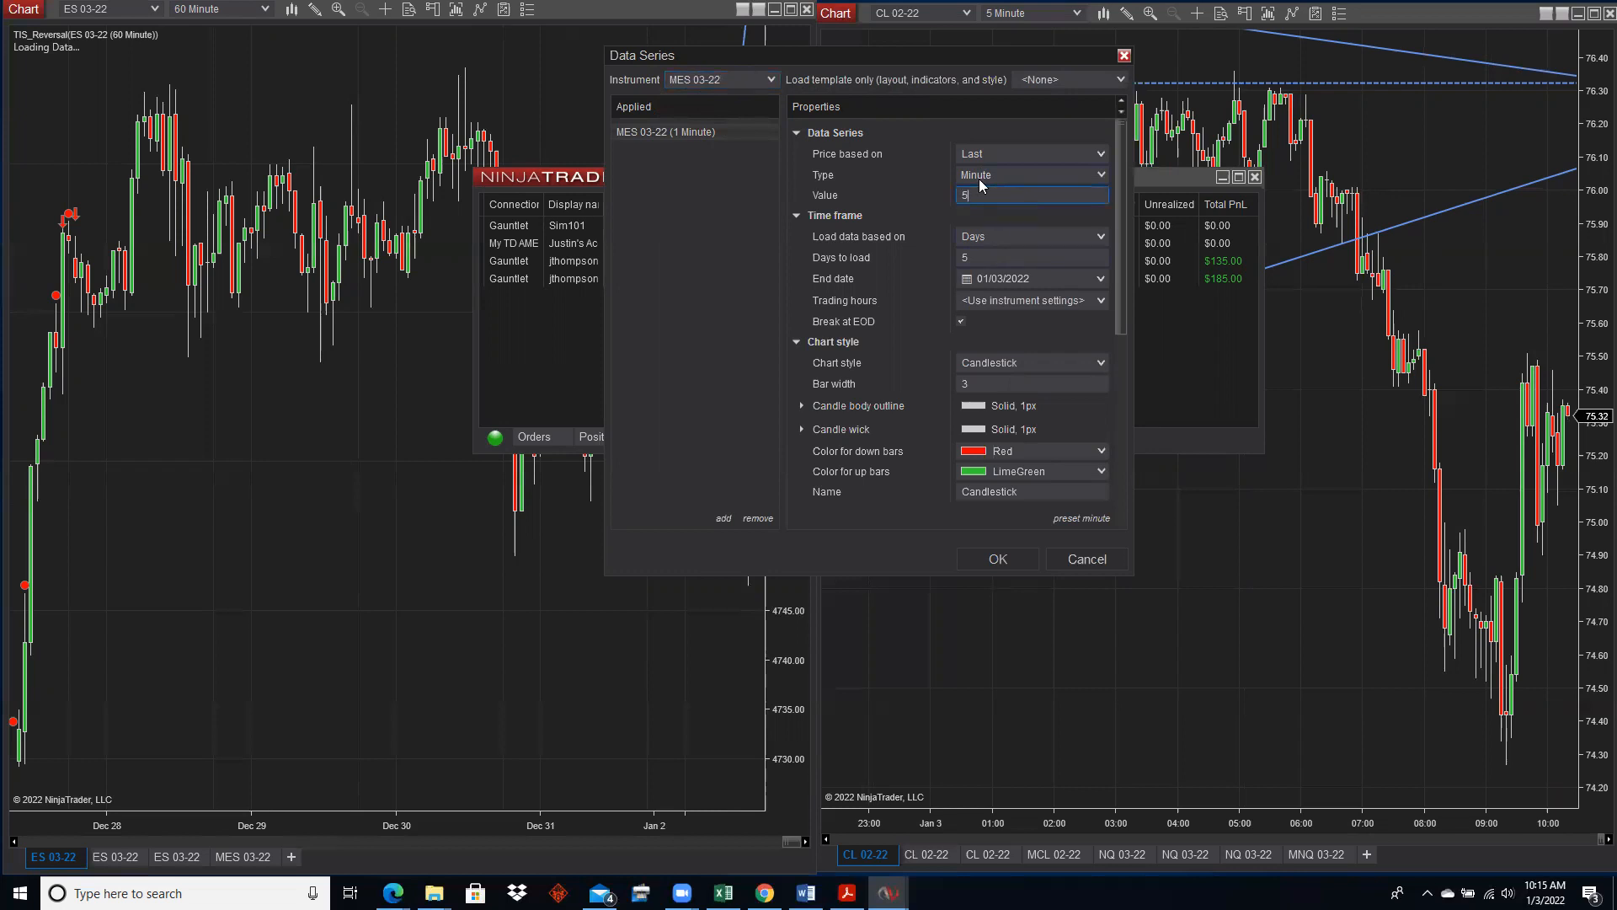
{"action": "left_click", "coordinate": [984, 257]}
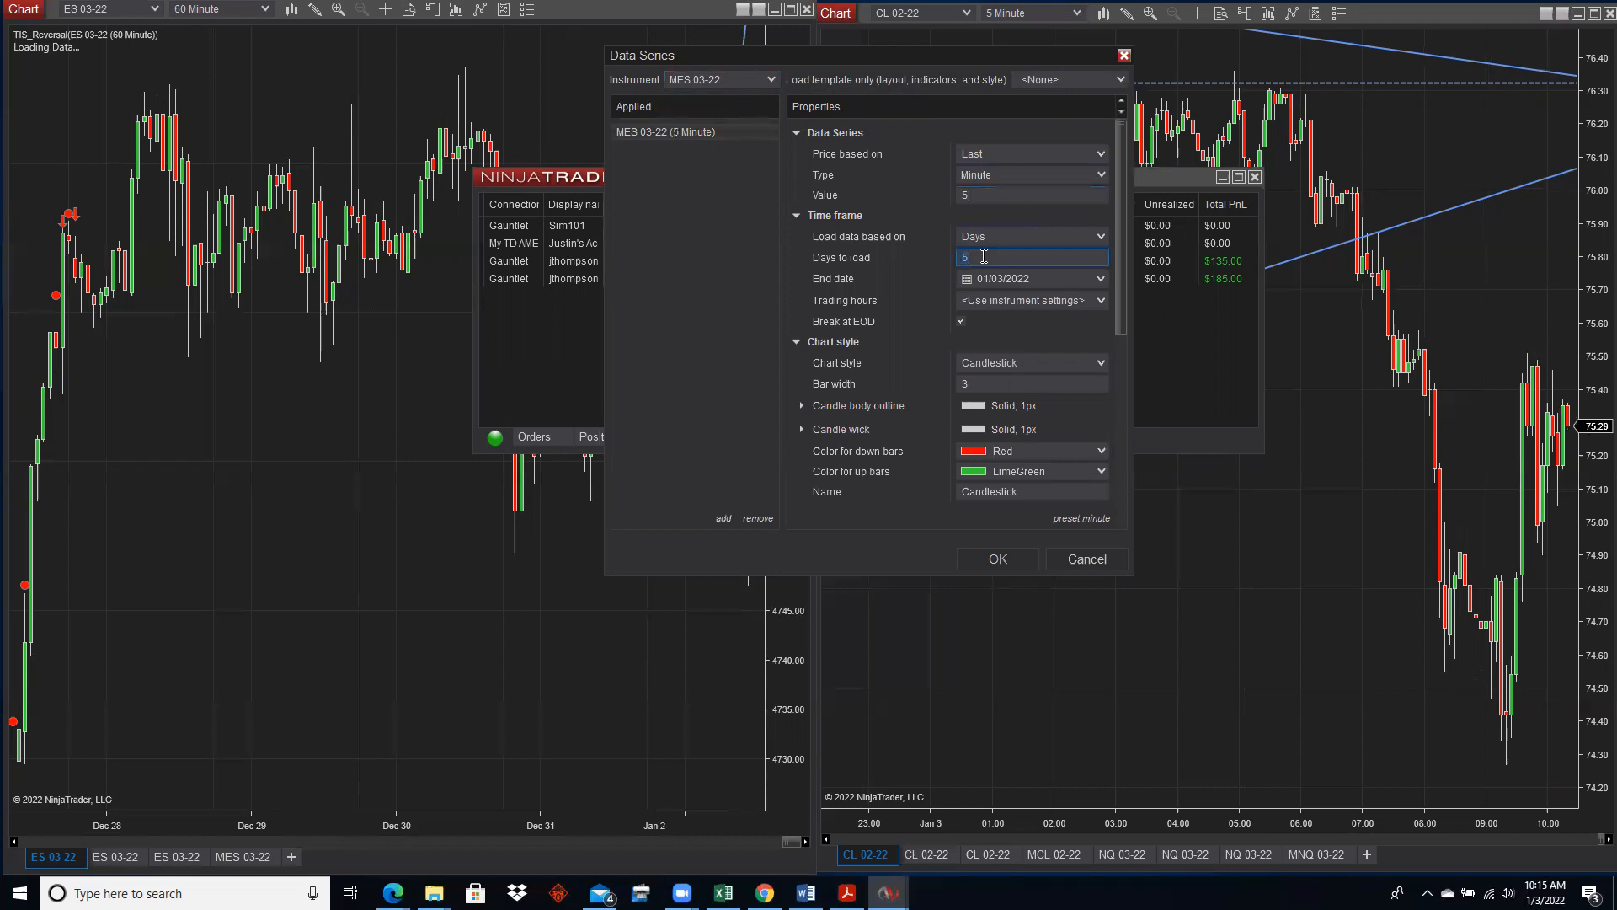
{"action": "type", "text": "15"}
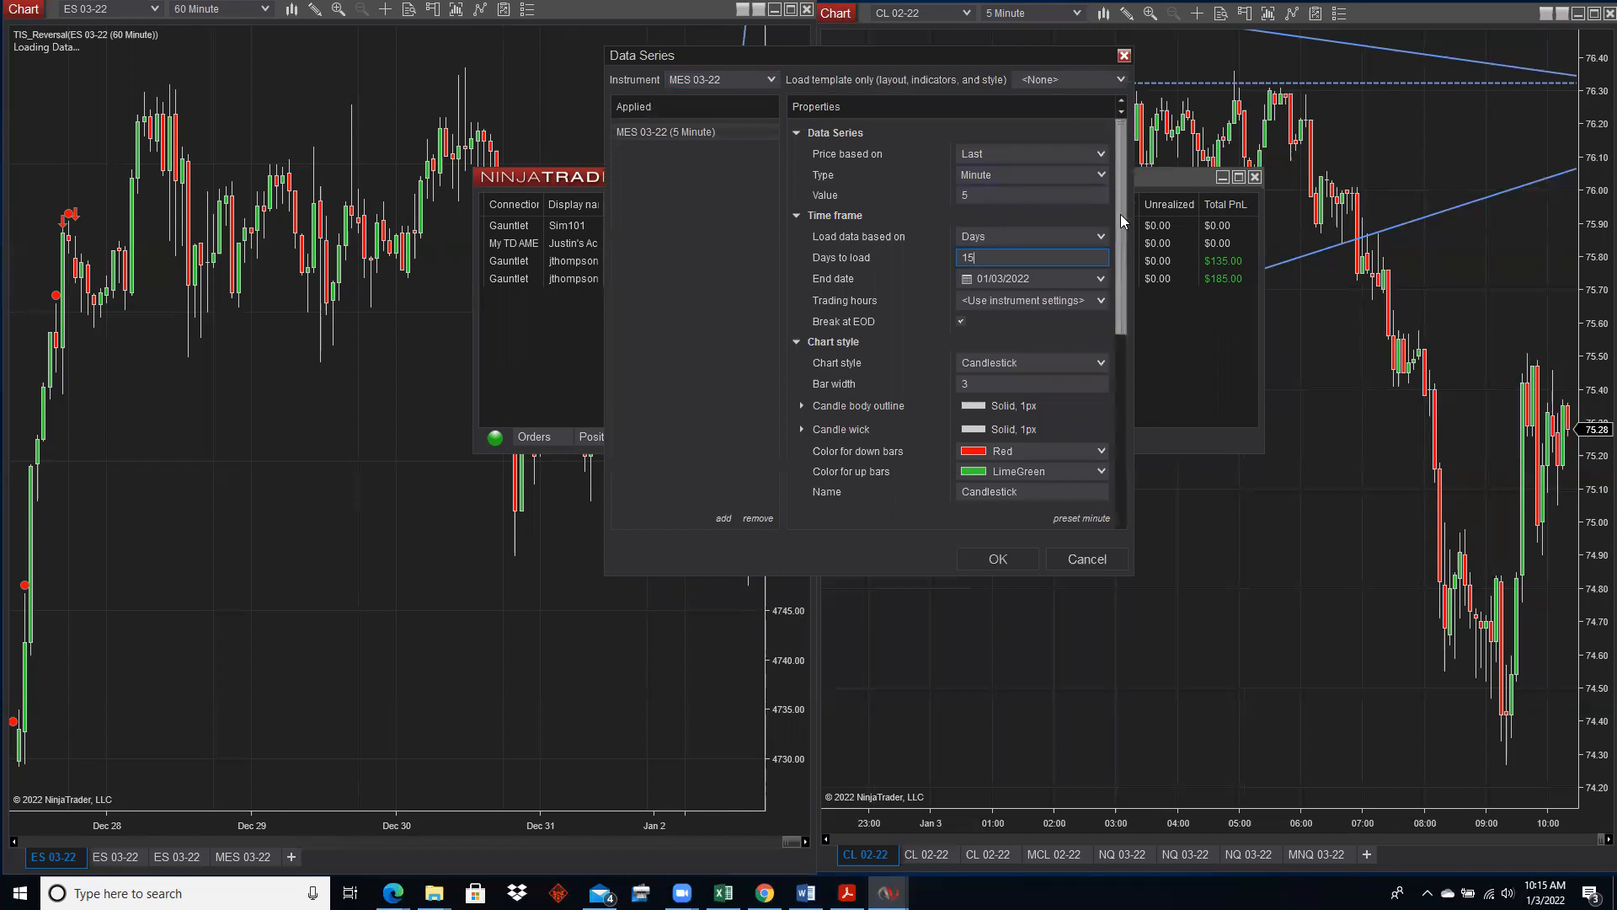
Set Plot executions to Do not plot, create the MES chart and fit its window over the ES 03-22 chart.
{"action": "scroll", "coordinate": [1122, 221], "scroll_direction": "down", "scroll_amount": 1}
{"action": "left_click_drag", "start_coordinate": [1124, 232], "coordinate": [1141, 402]}
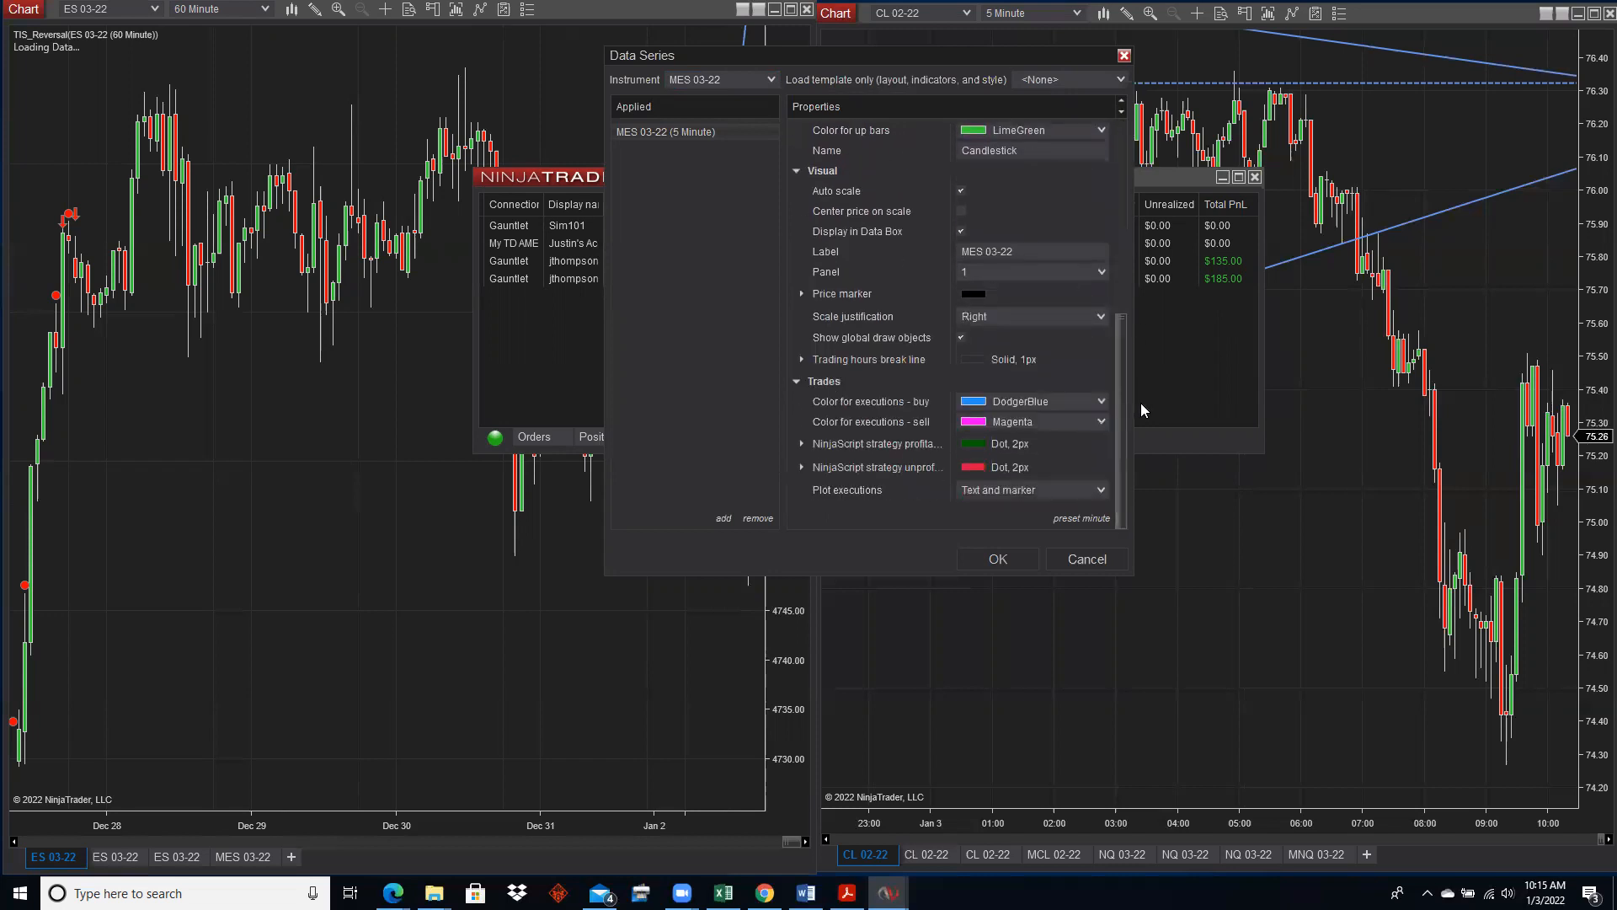
{"action": "left_click", "coordinate": [1102, 491]}
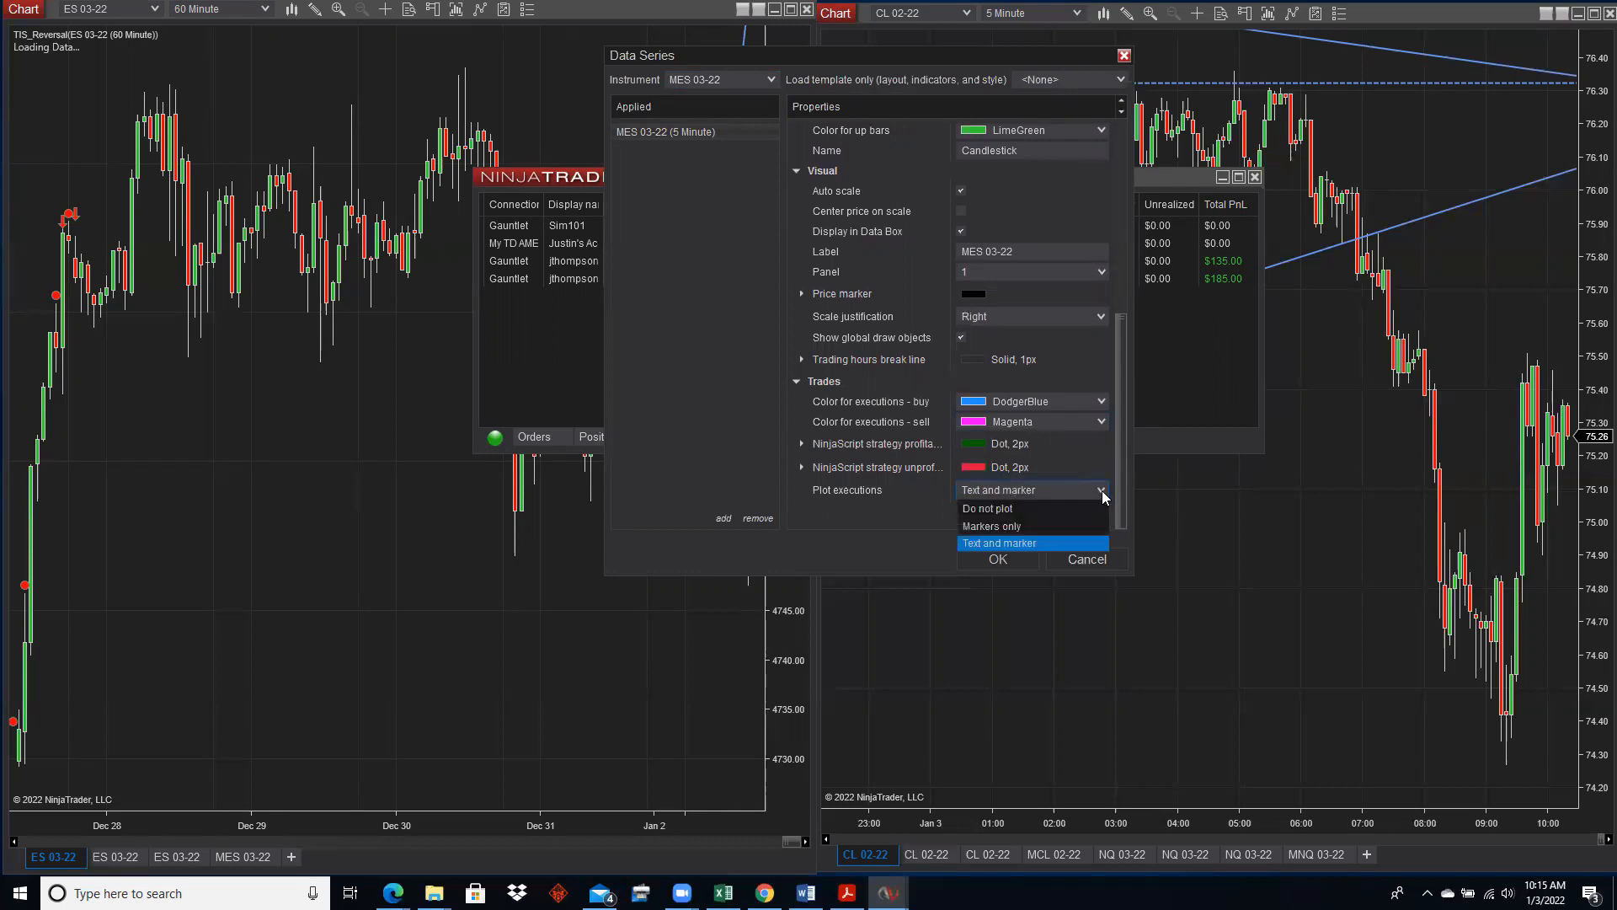
{"action": "left_click", "coordinate": [1010, 510]}
{"action": "left_click", "coordinate": [997, 559]}
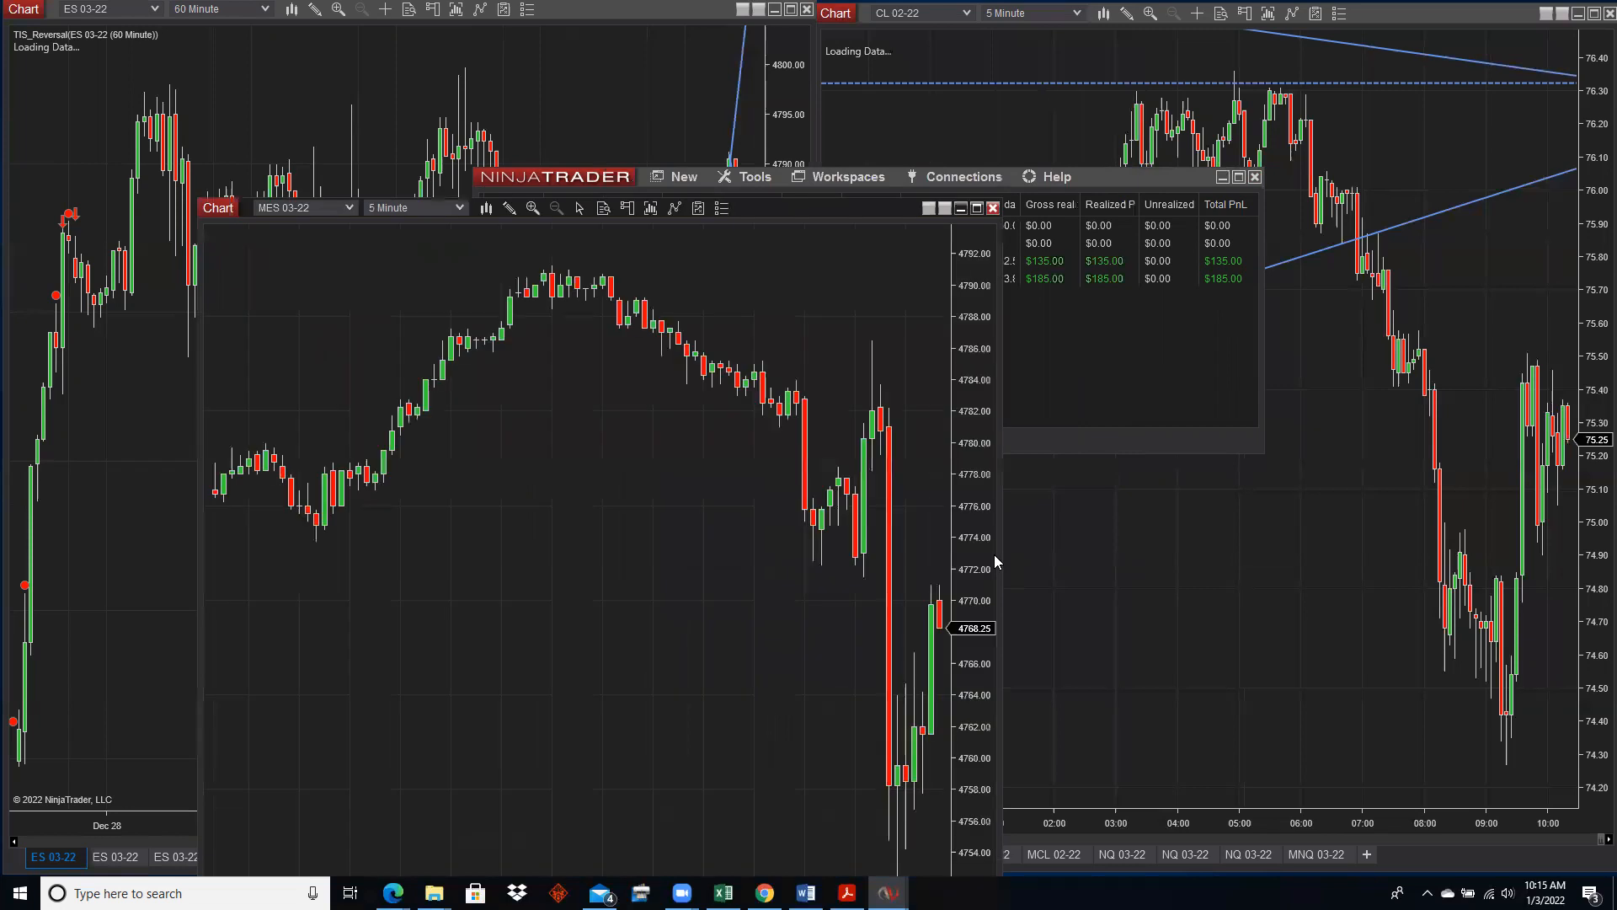
{"action": "left_click_drag", "start_coordinate": [807, 203], "coordinate": [632, 13]}
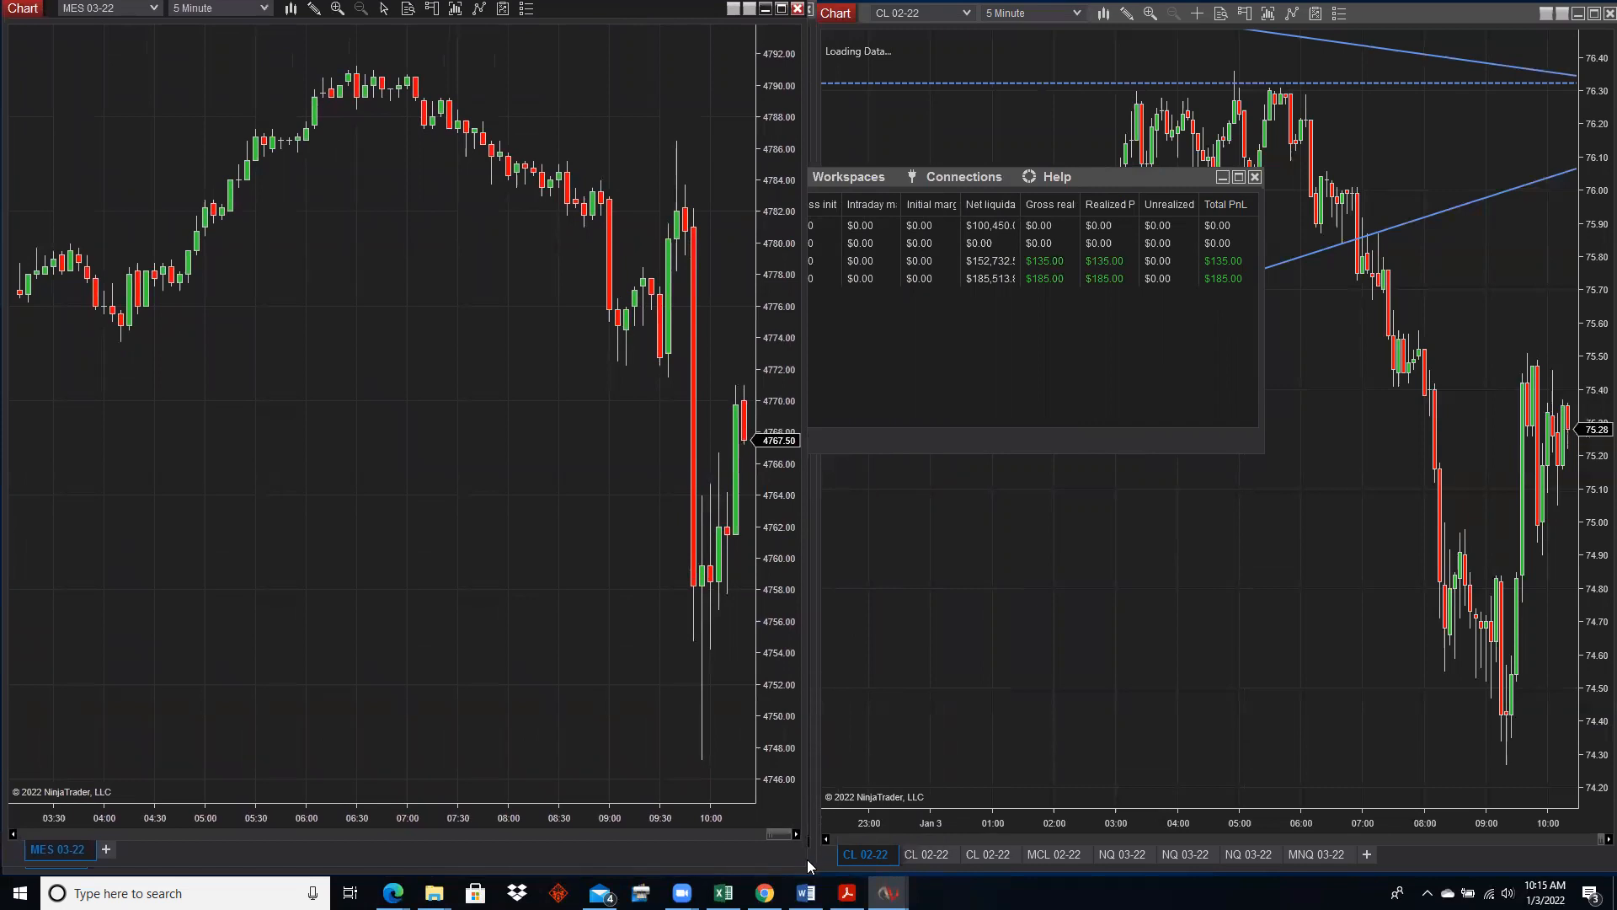
{"action": "left_click_drag", "start_coordinate": [806, 864], "coordinate": [809, 871]}
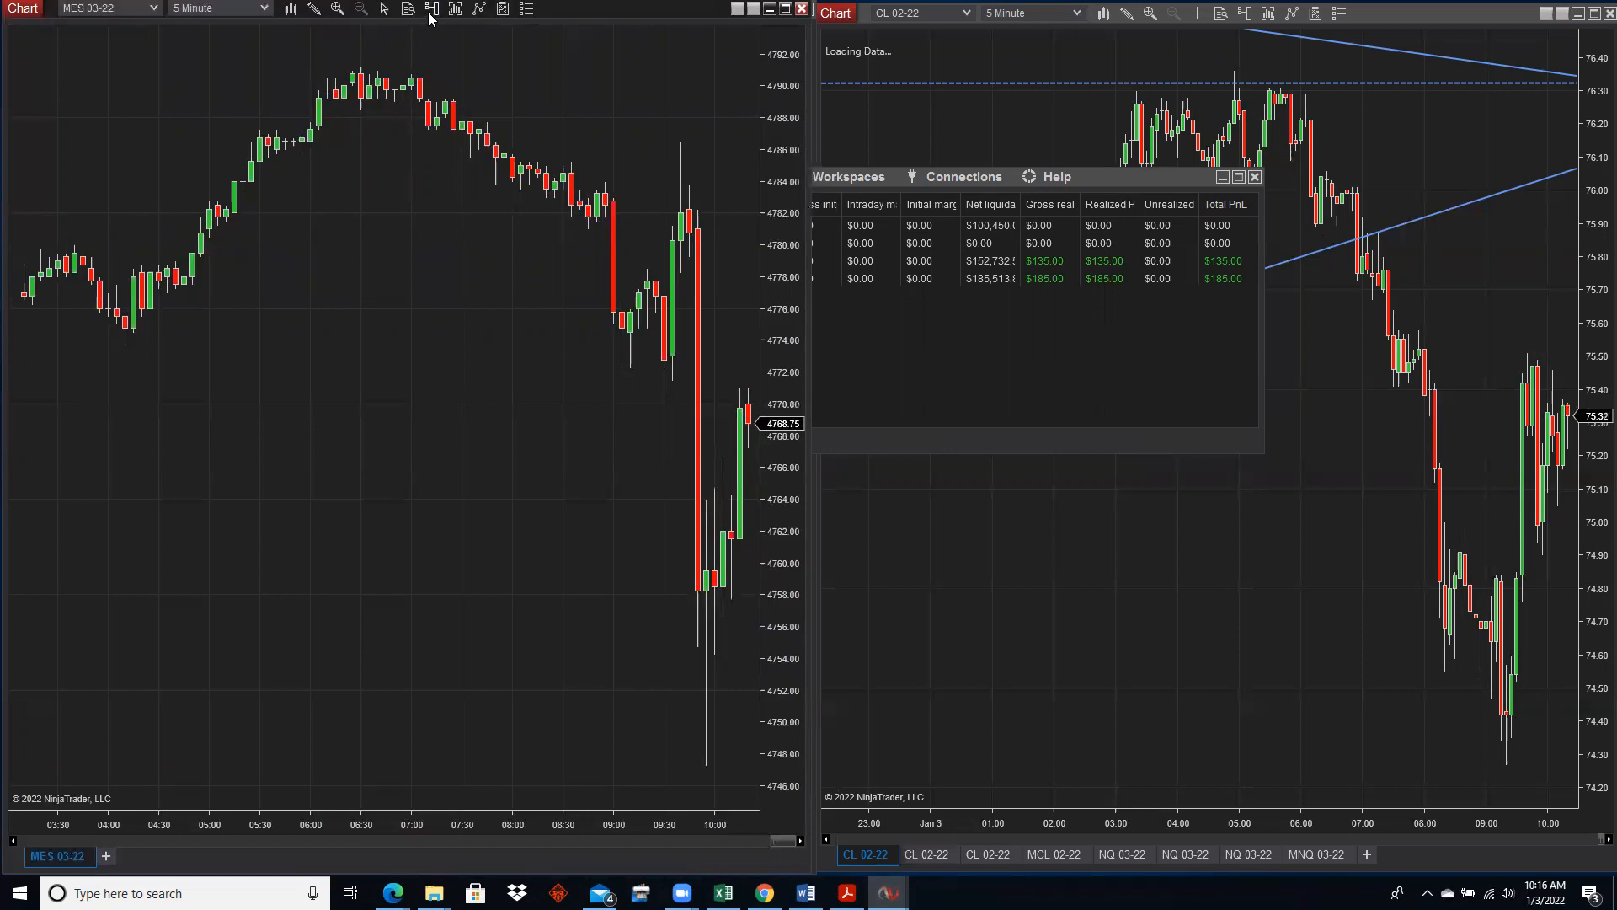
Switch the MES chart's crosshair to Local and display Chart Trader on the chart.
{"action": "left_click", "coordinate": [381, 9]}
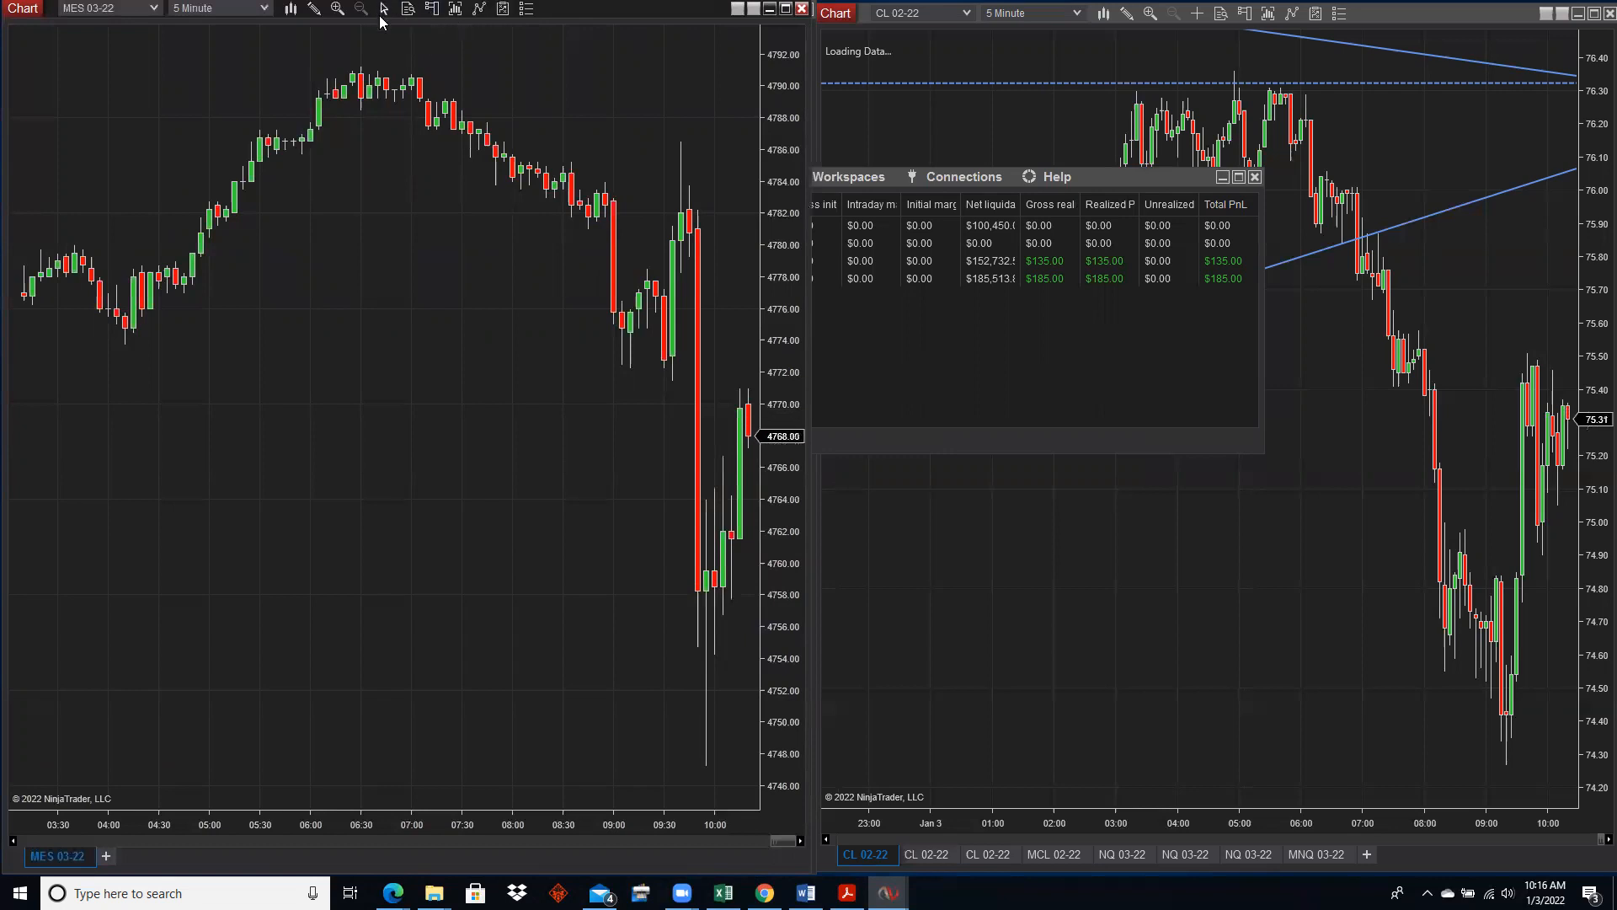
{"action": "left_click", "coordinate": [385, 10]}
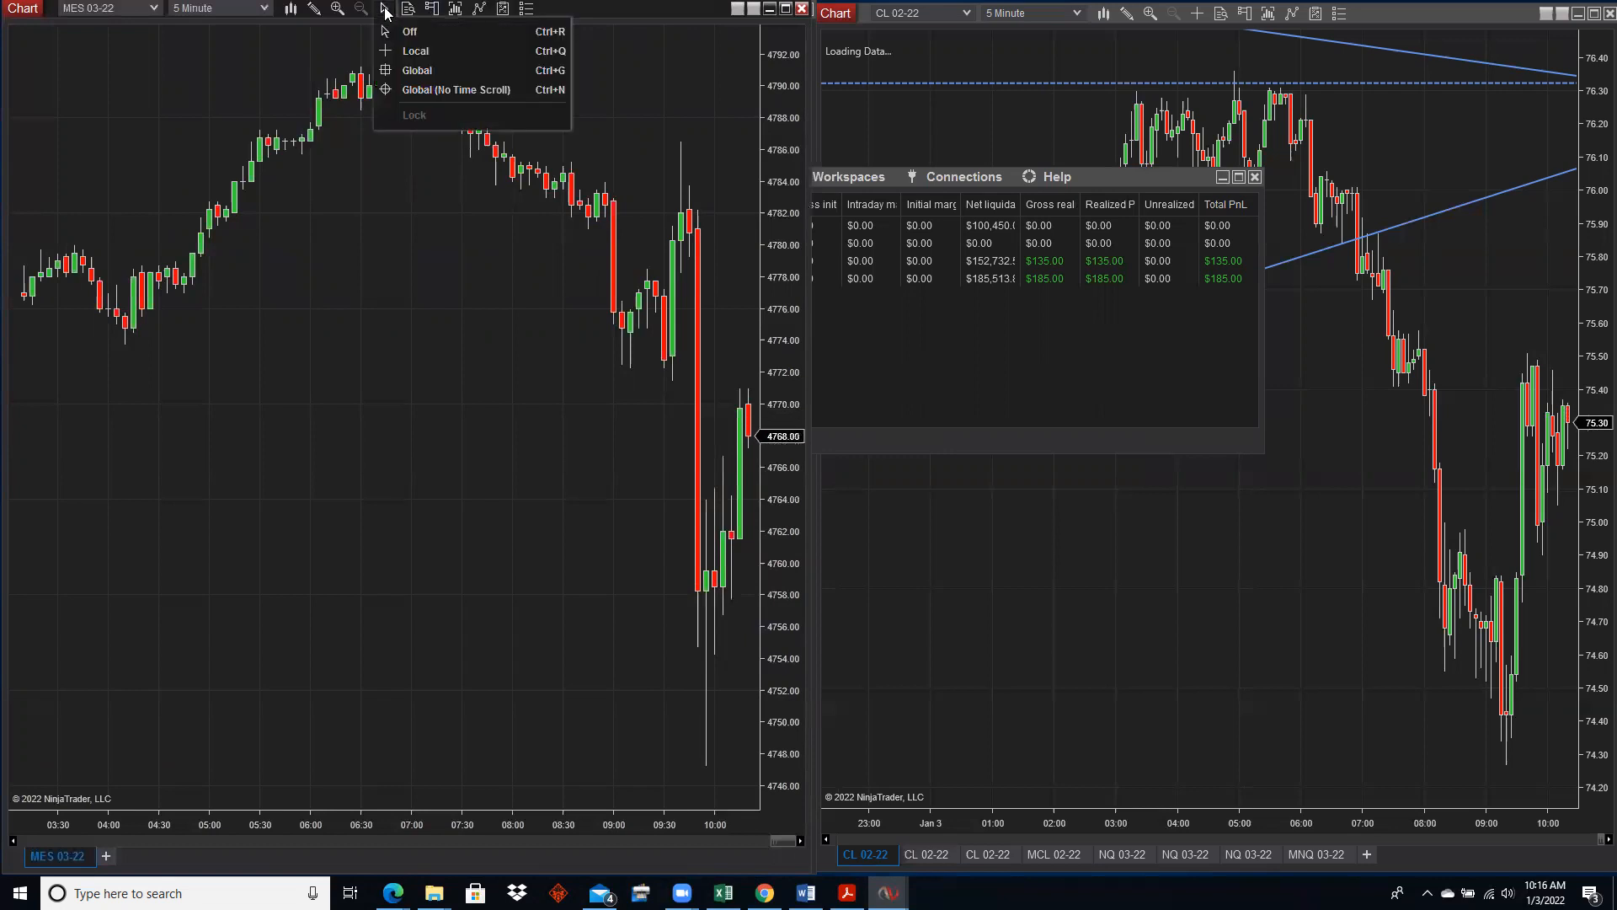
{"action": "left_click", "coordinate": [413, 52]}
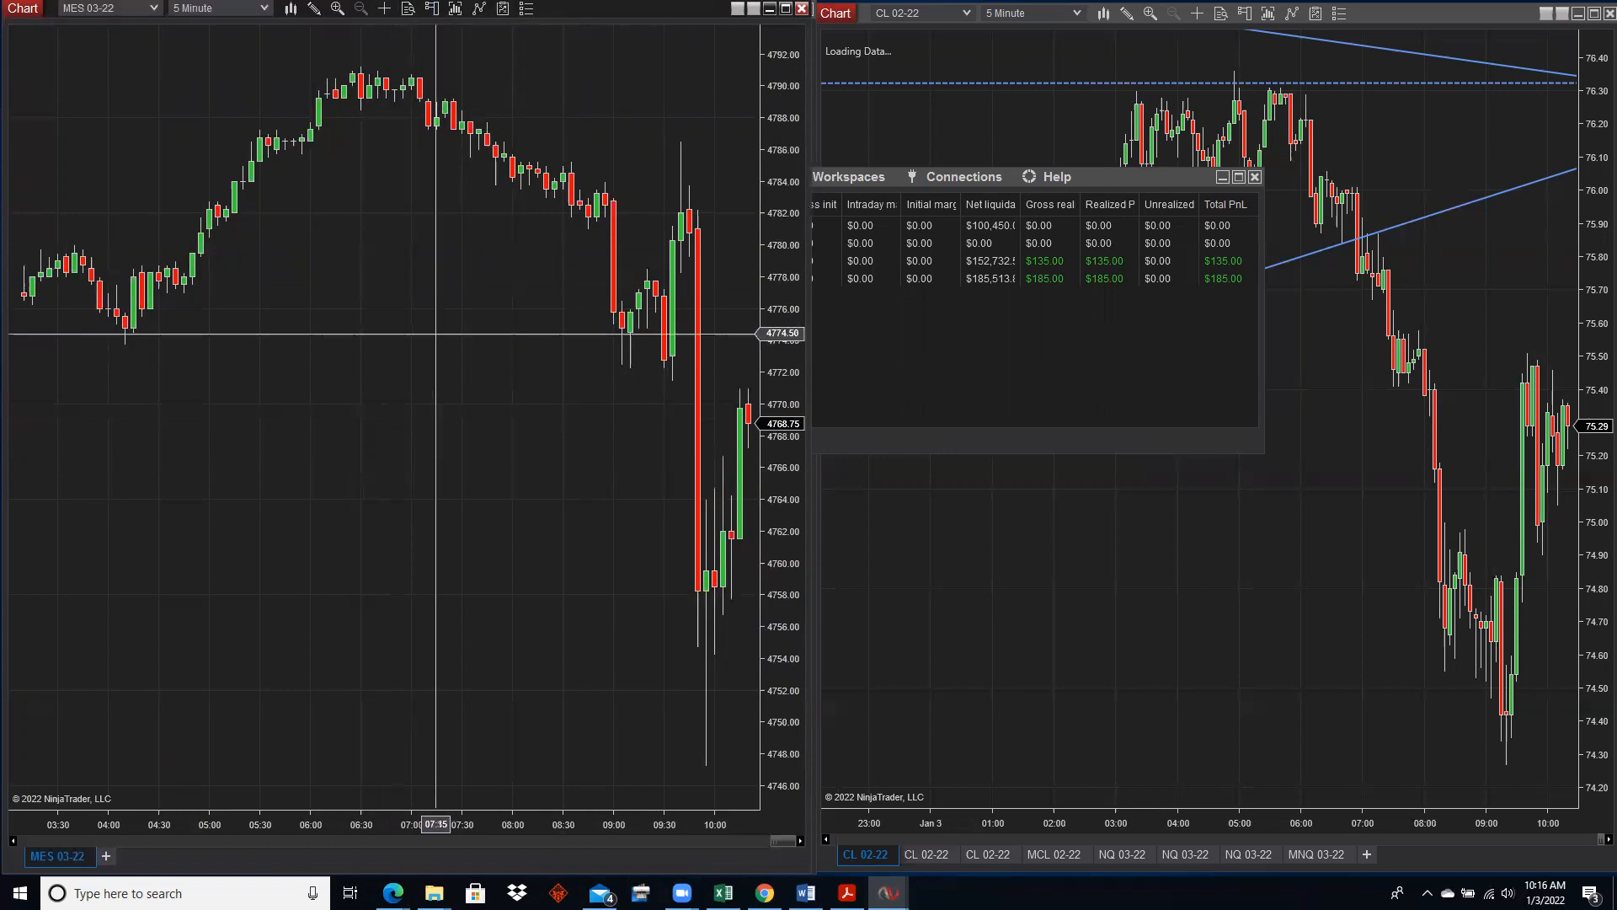
{"action": "left_click", "coordinate": [431, 9]}
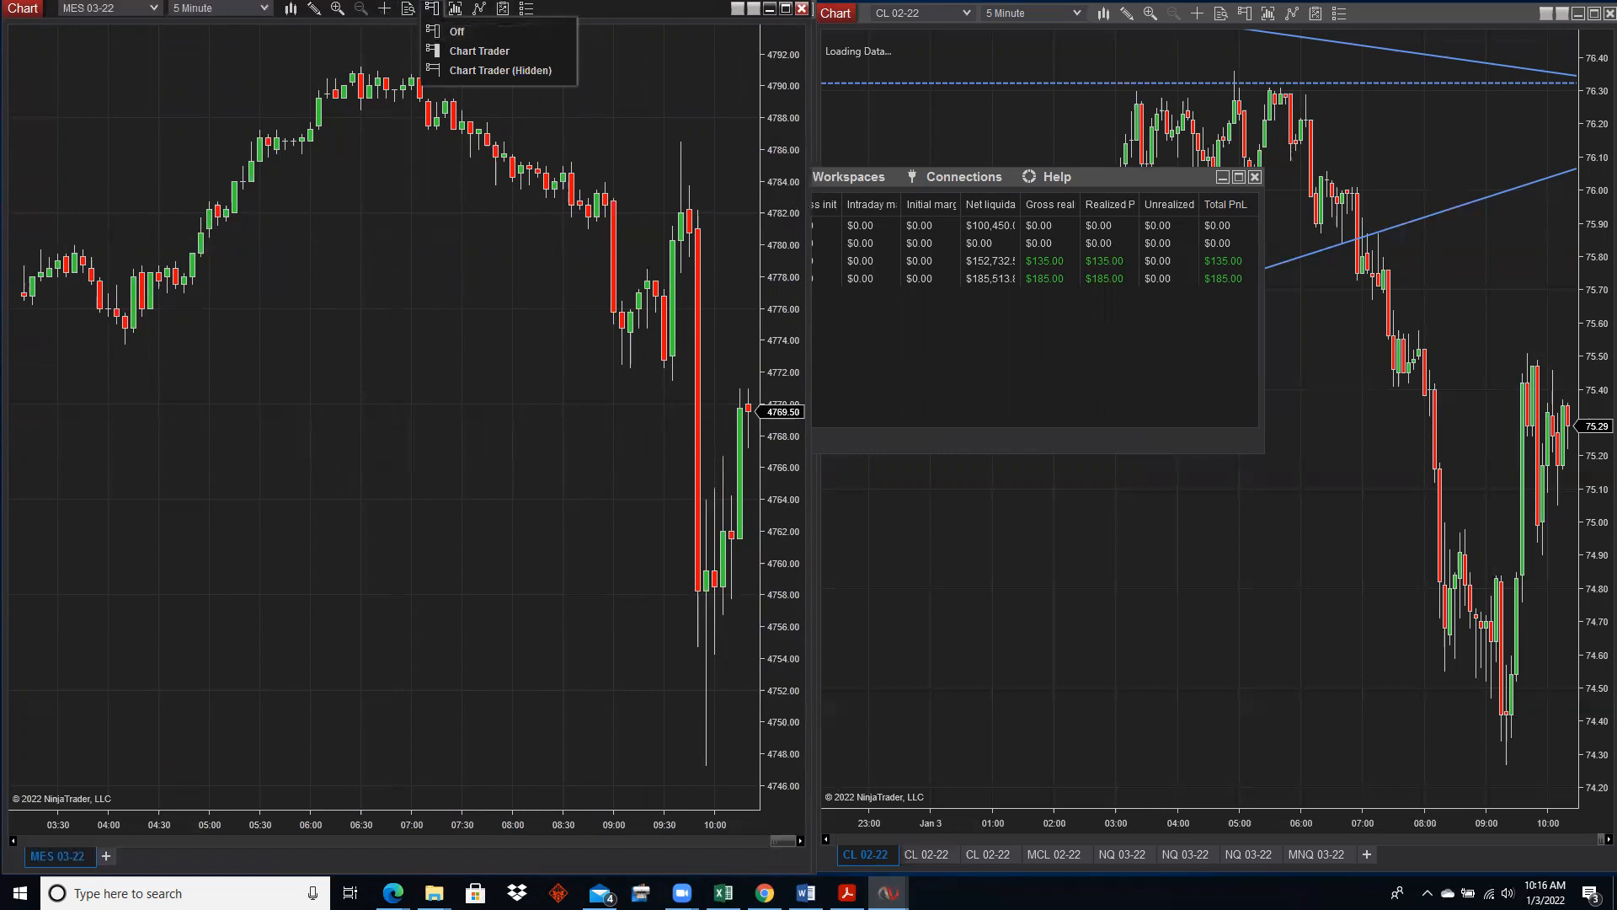
{"action": "left_click", "coordinate": [468, 52]}
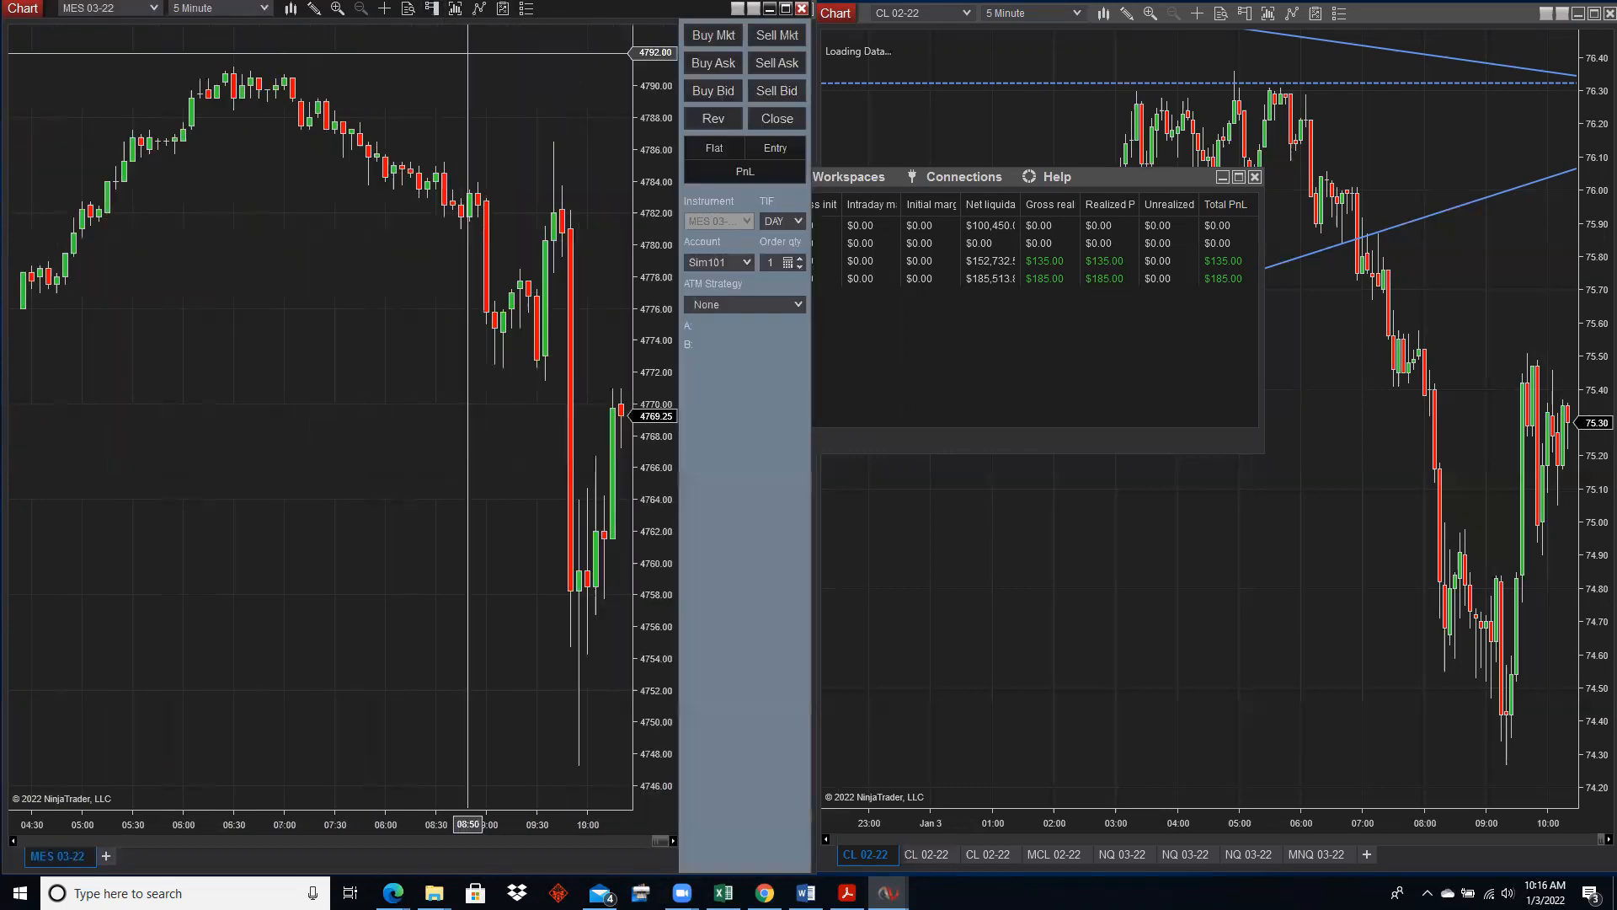
Enable Show realized PnL when flat in the MES chart's Chart Trader properties.
{"action": "right_click", "coordinate": [726, 407]}
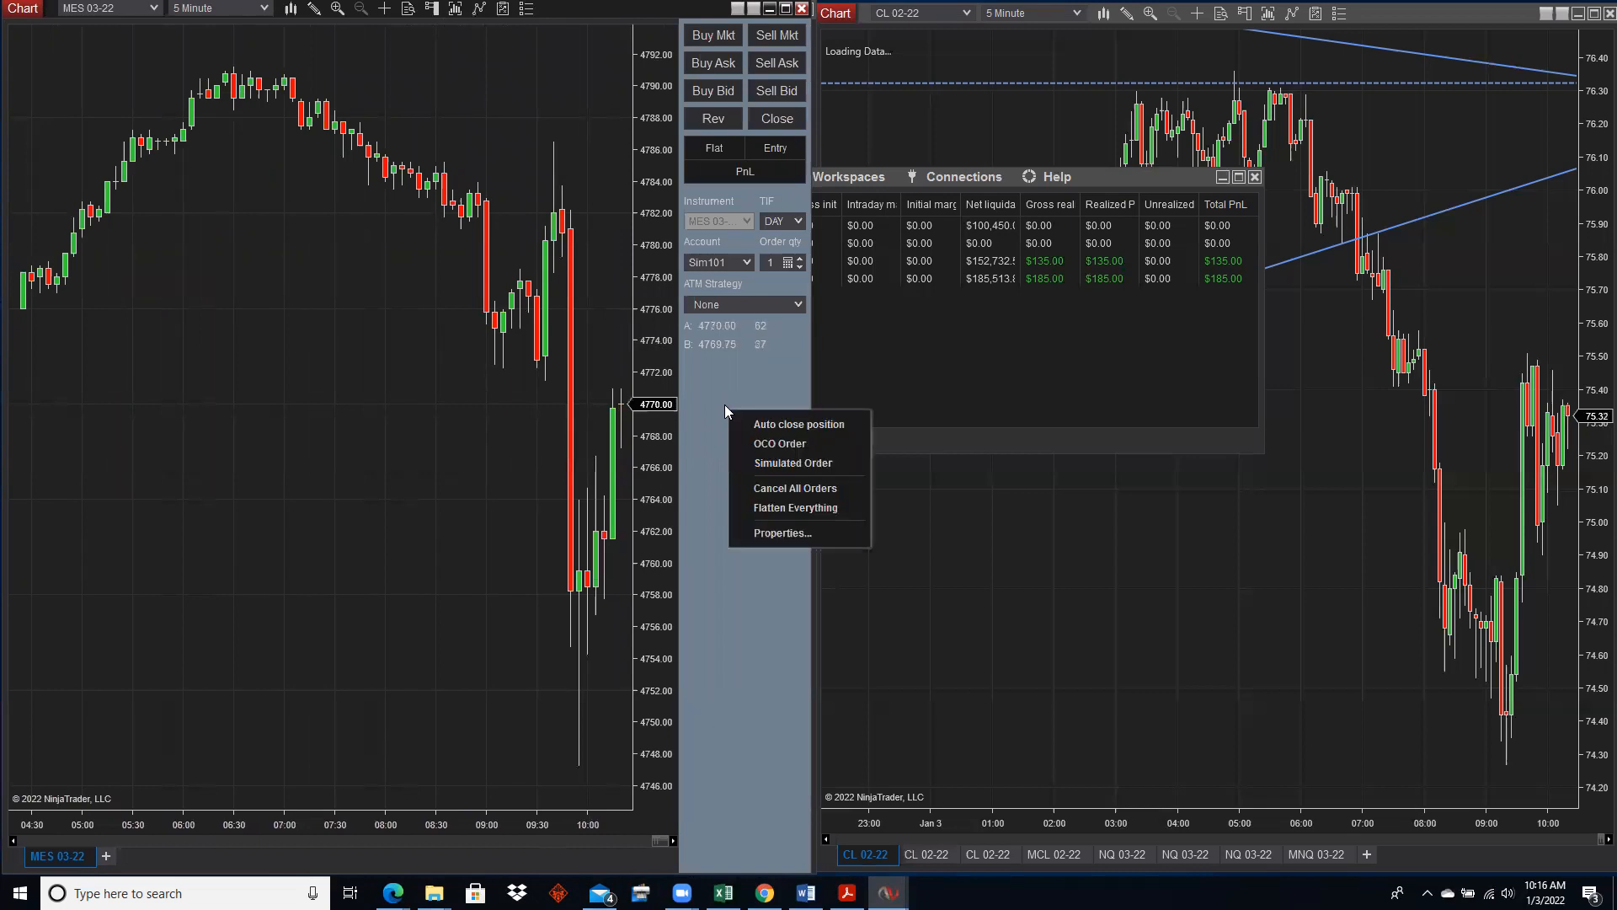
{"action": "left_click", "coordinate": [737, 373]}
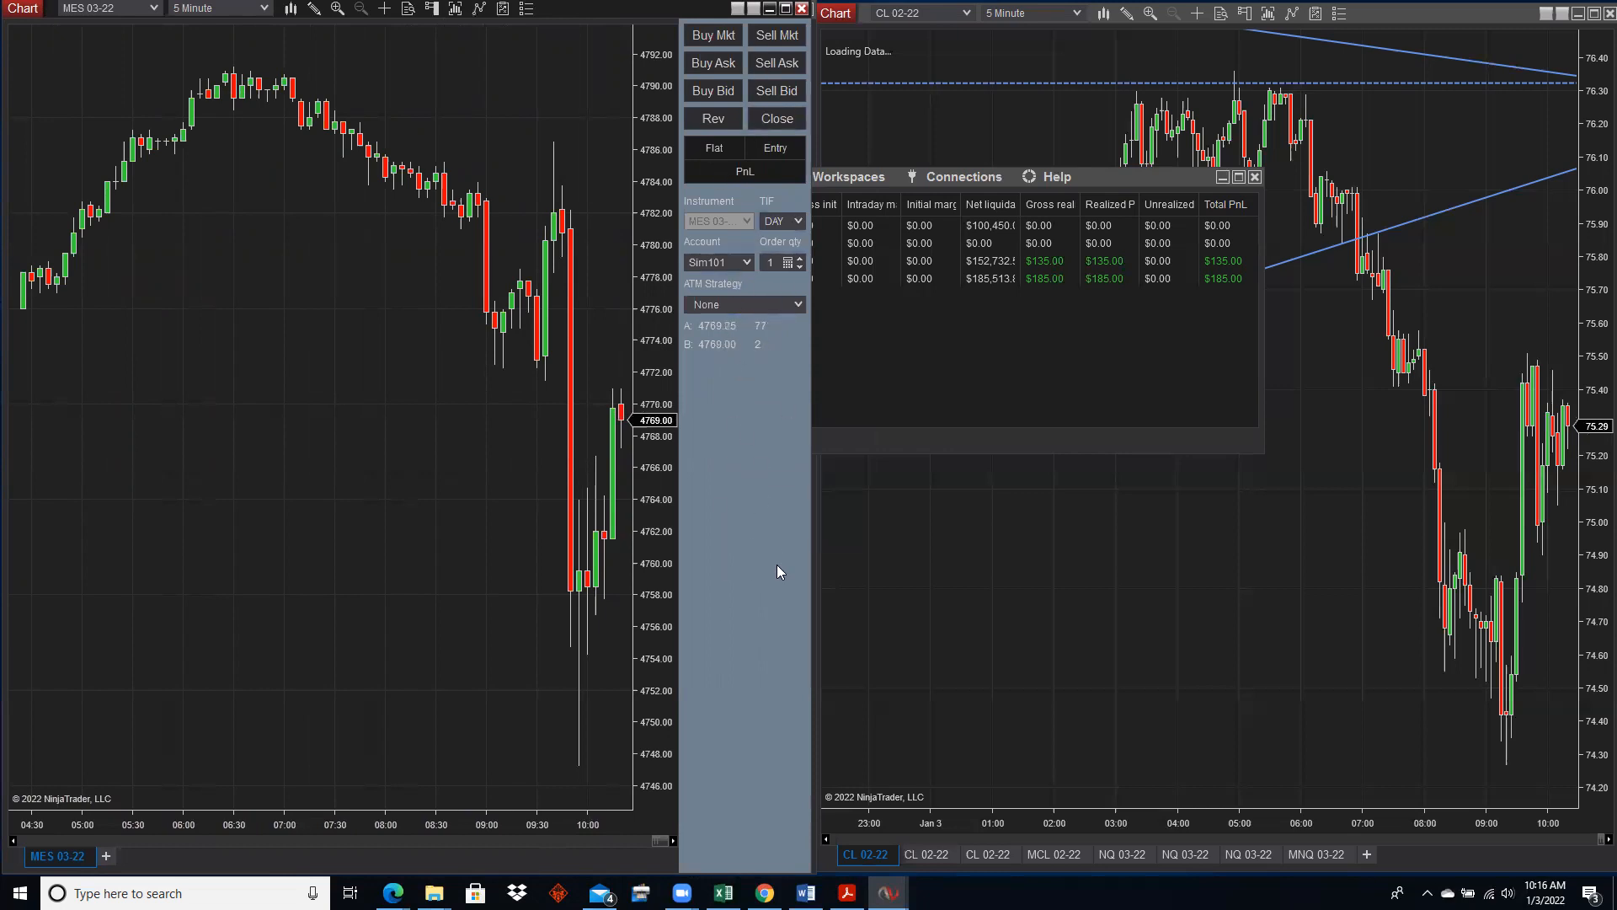
{"action": "right_click", "coordinate": [745, 408]}
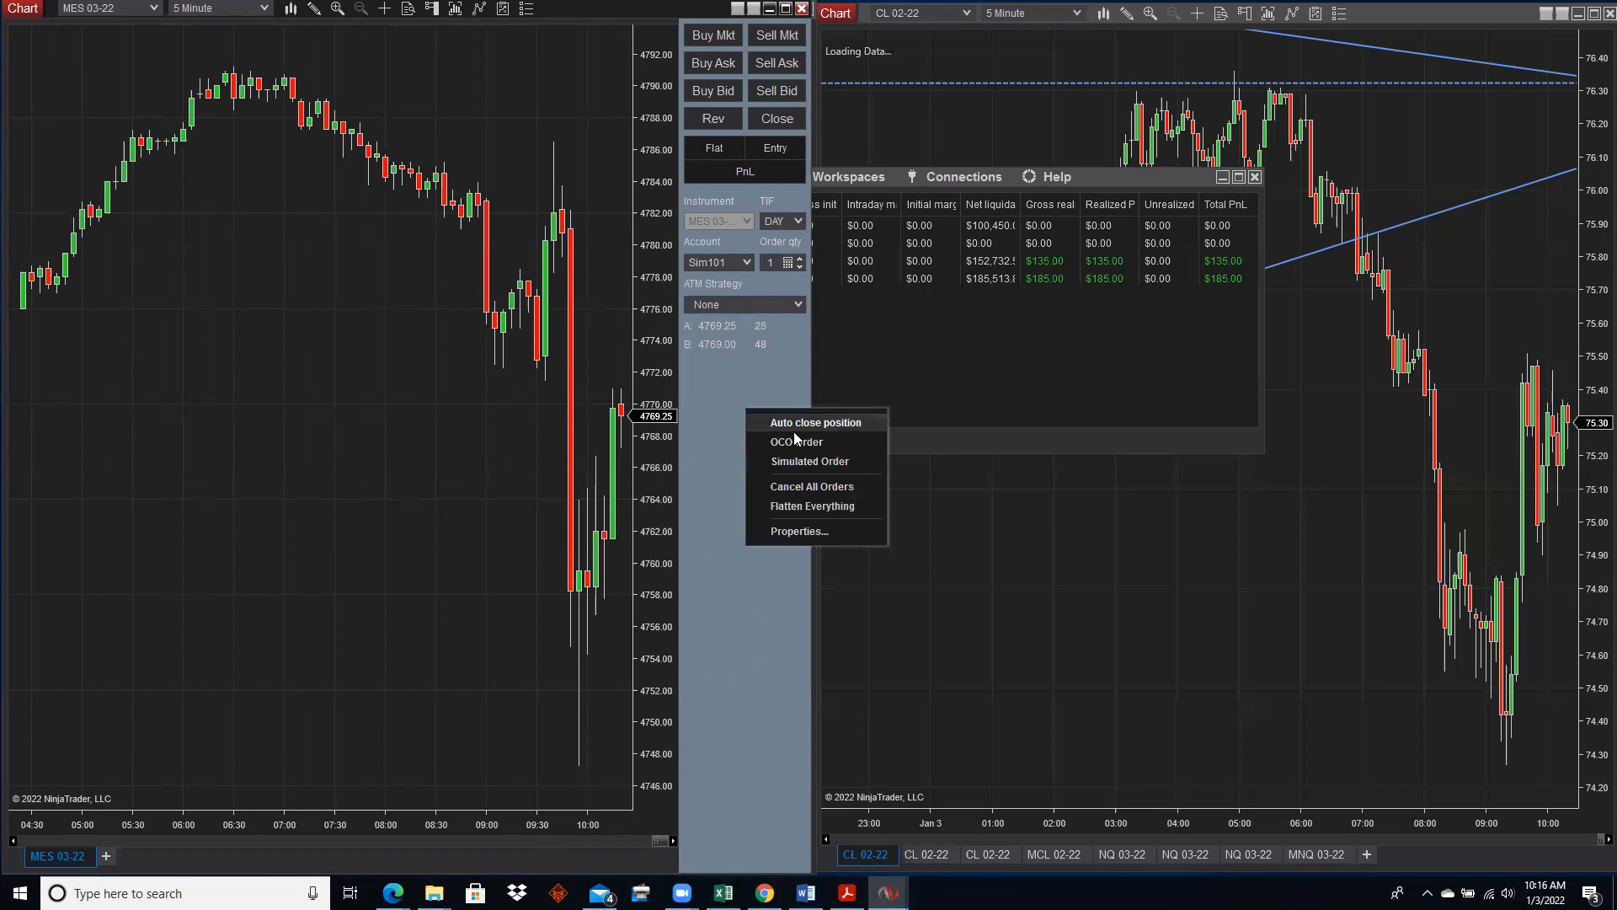
{"action": "left_click", "coordinate": [800, 532]}
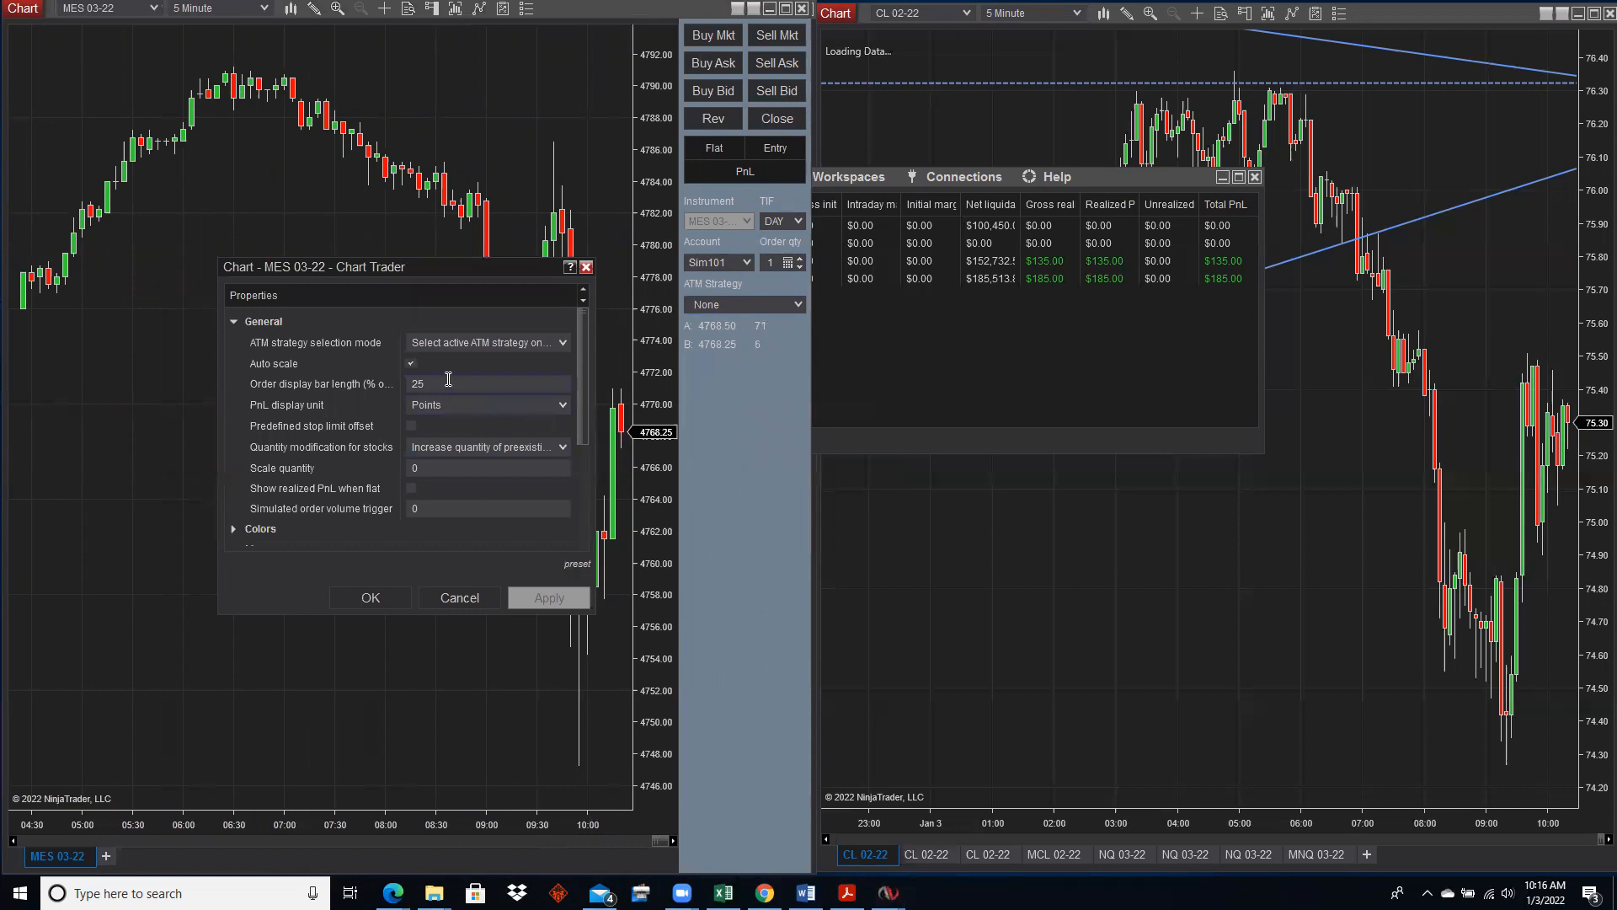
{"action": "left_click", "coordinate": [409, 488]}
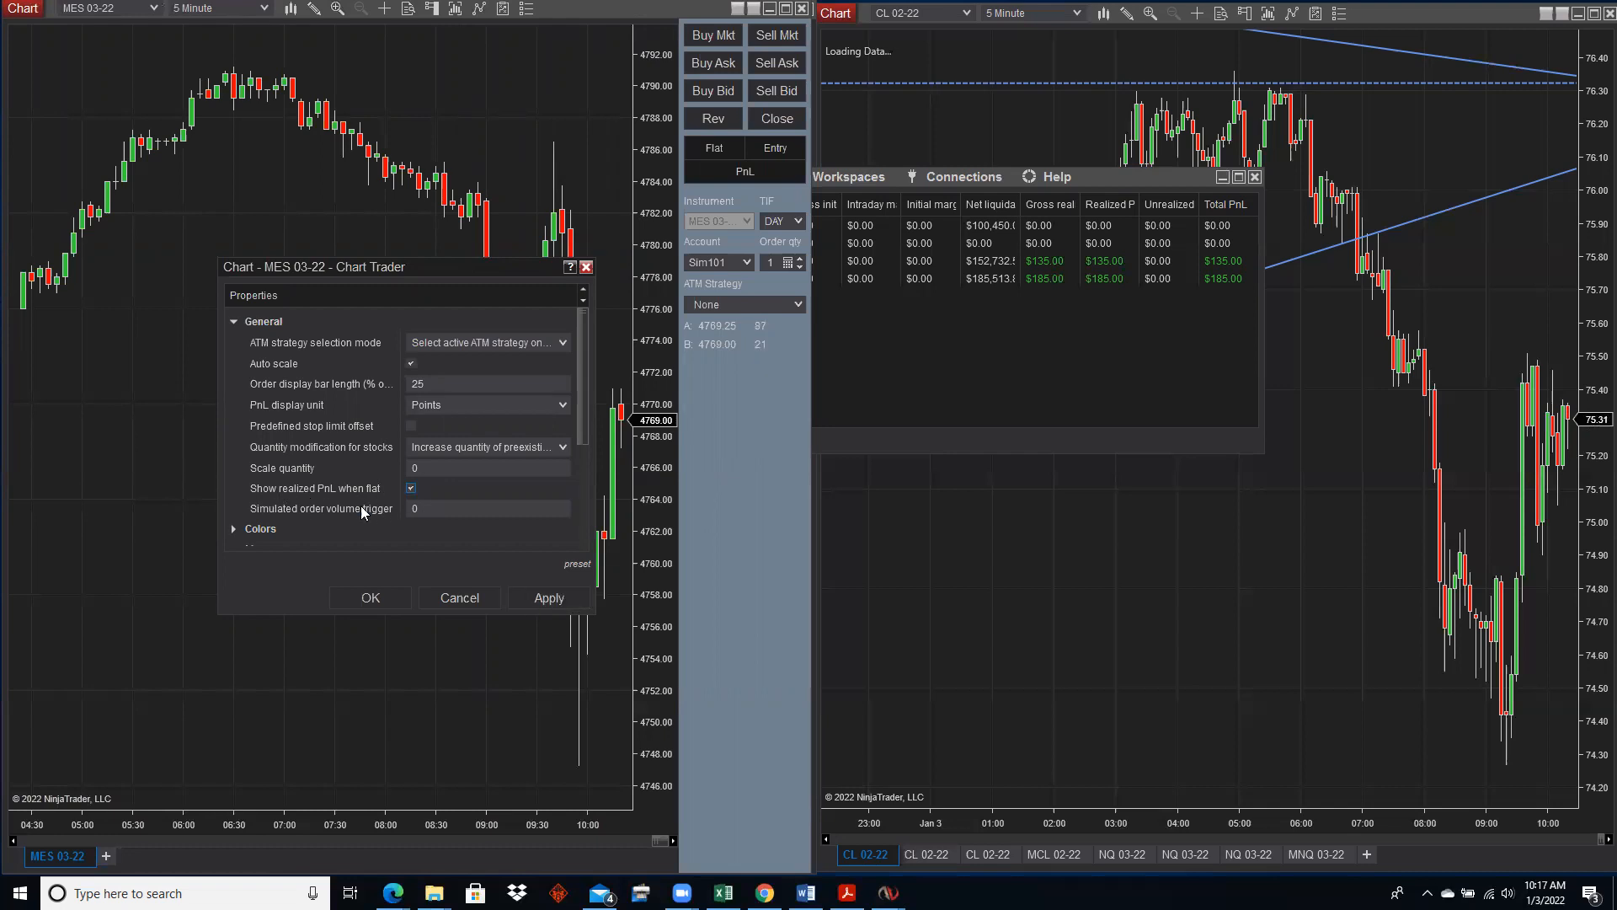
{"action": "left_click", "coordinate": [371, 599]}
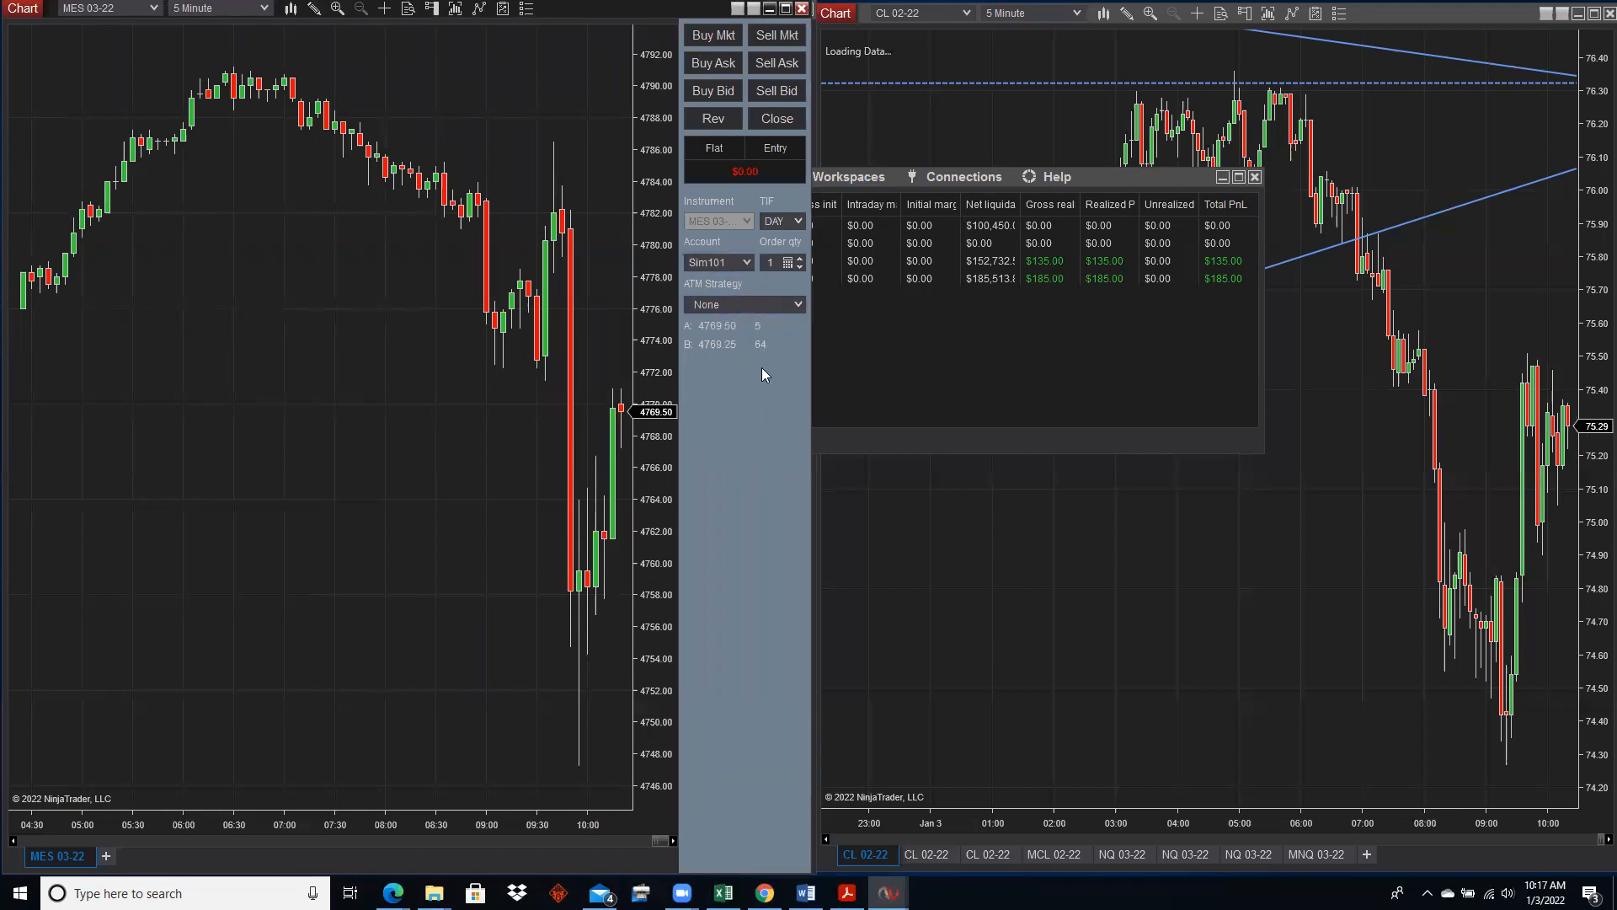
Check the ATM strategy and account choices in Chart Trader, keeping Sim101 as the account.
{"action": "left_click", "coordinate": [800, 304]}
{"action": "left_click", "coordinate": [800, 304]}
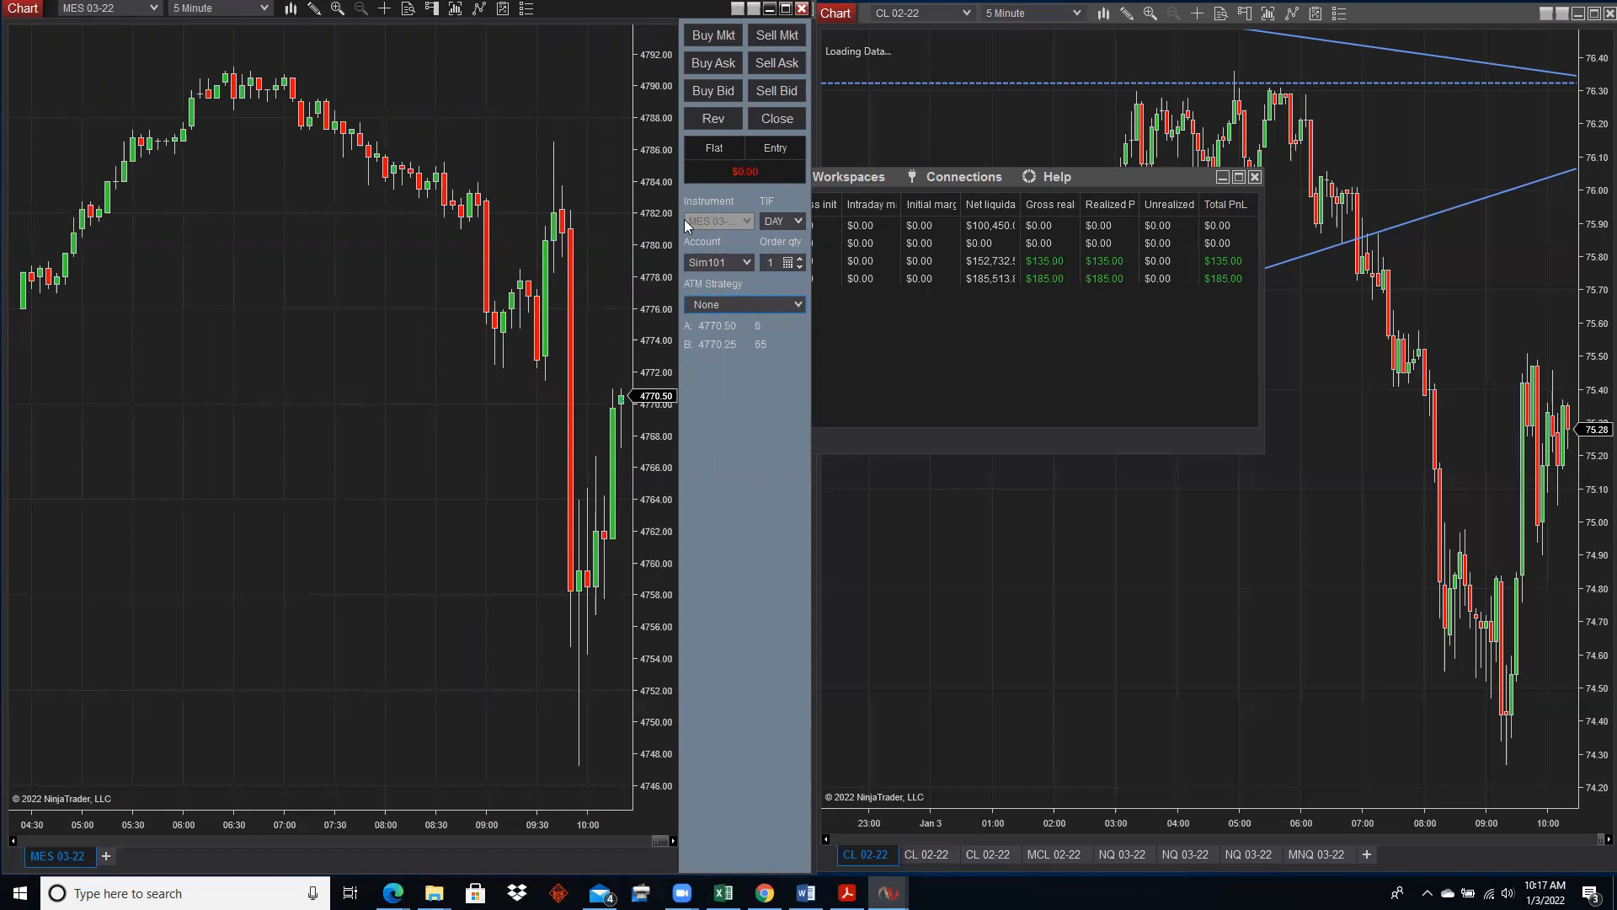
{"action": "left_click", "coordinate": [746, 263]}
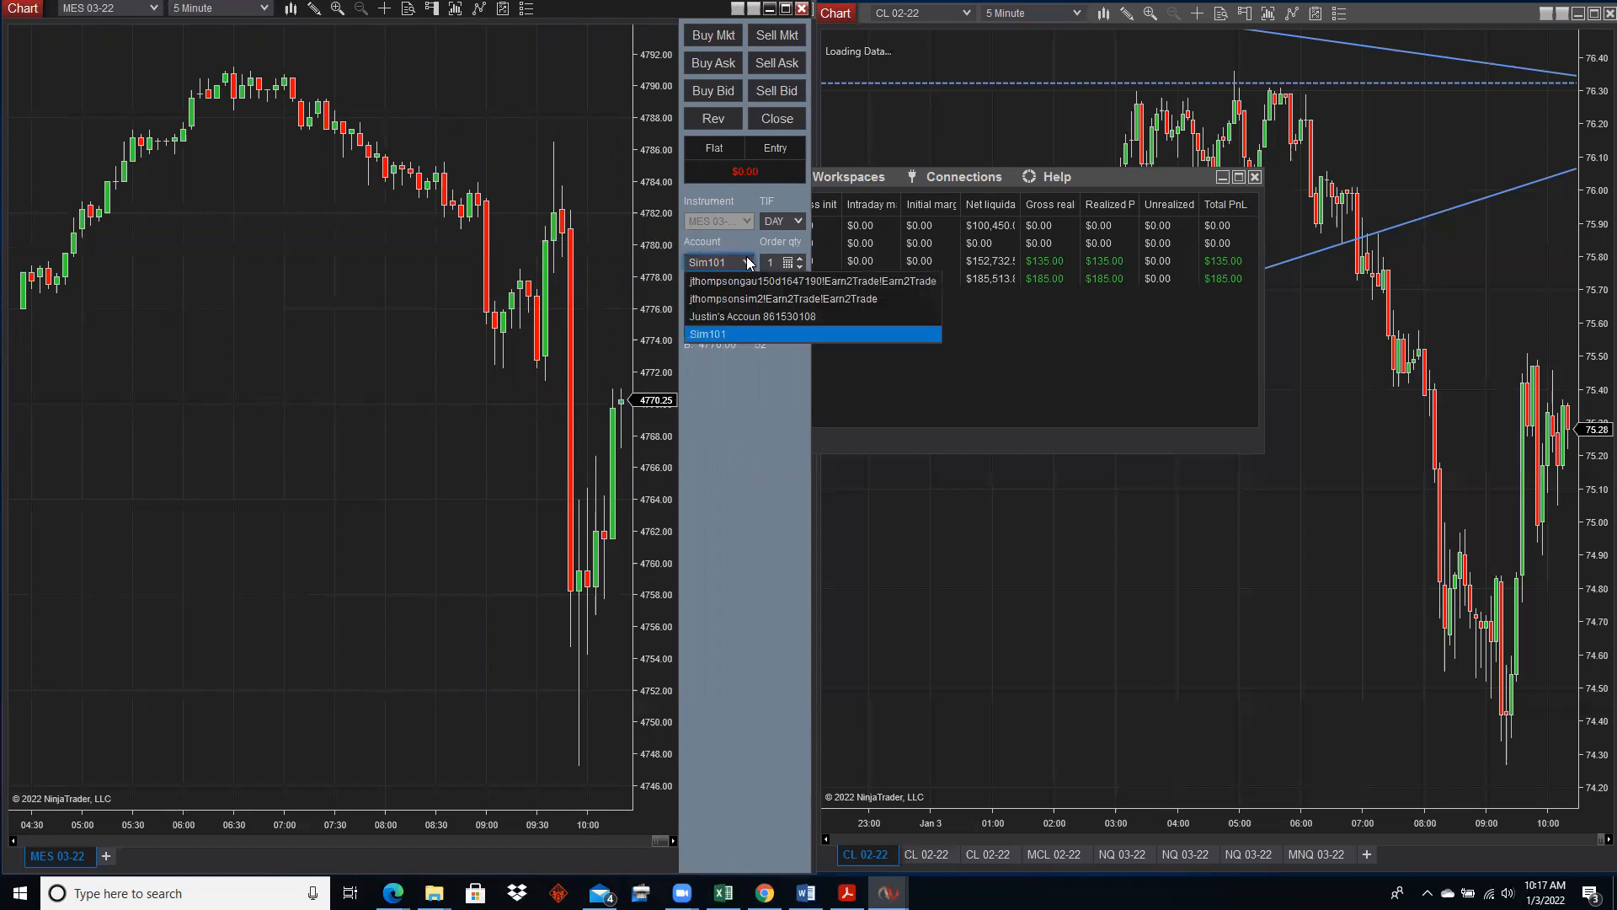
{"action": "left_click", "coordinate": [748, 336]}
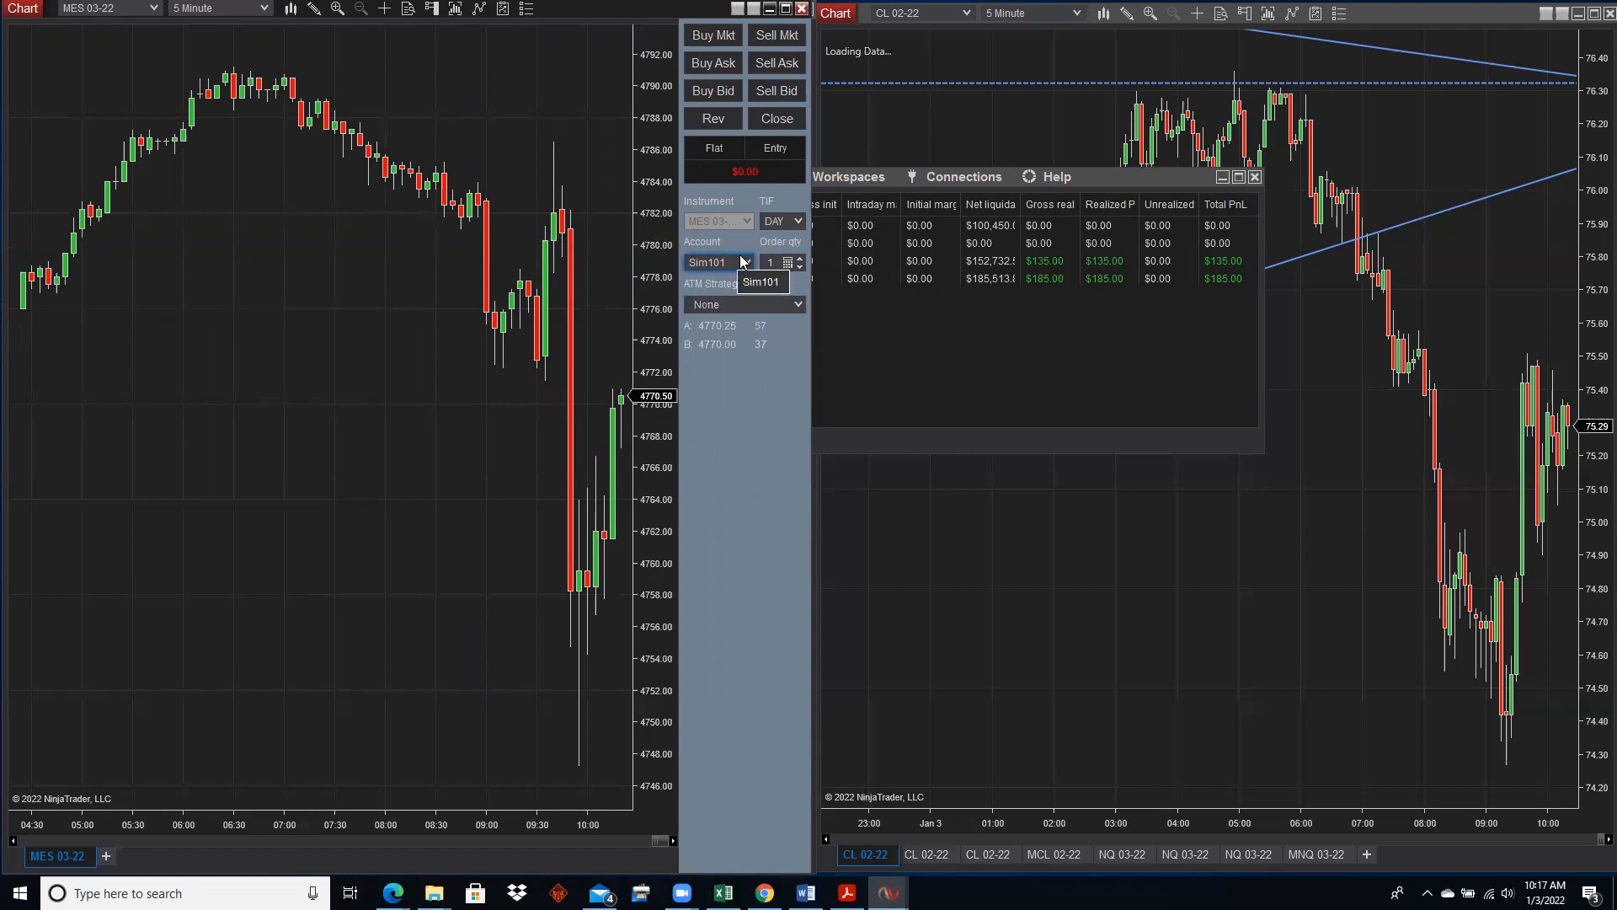
{"action": "left_click", "coordinate": [746, 263]}
{"action": "left_click", "coordinate": [726, 334]}
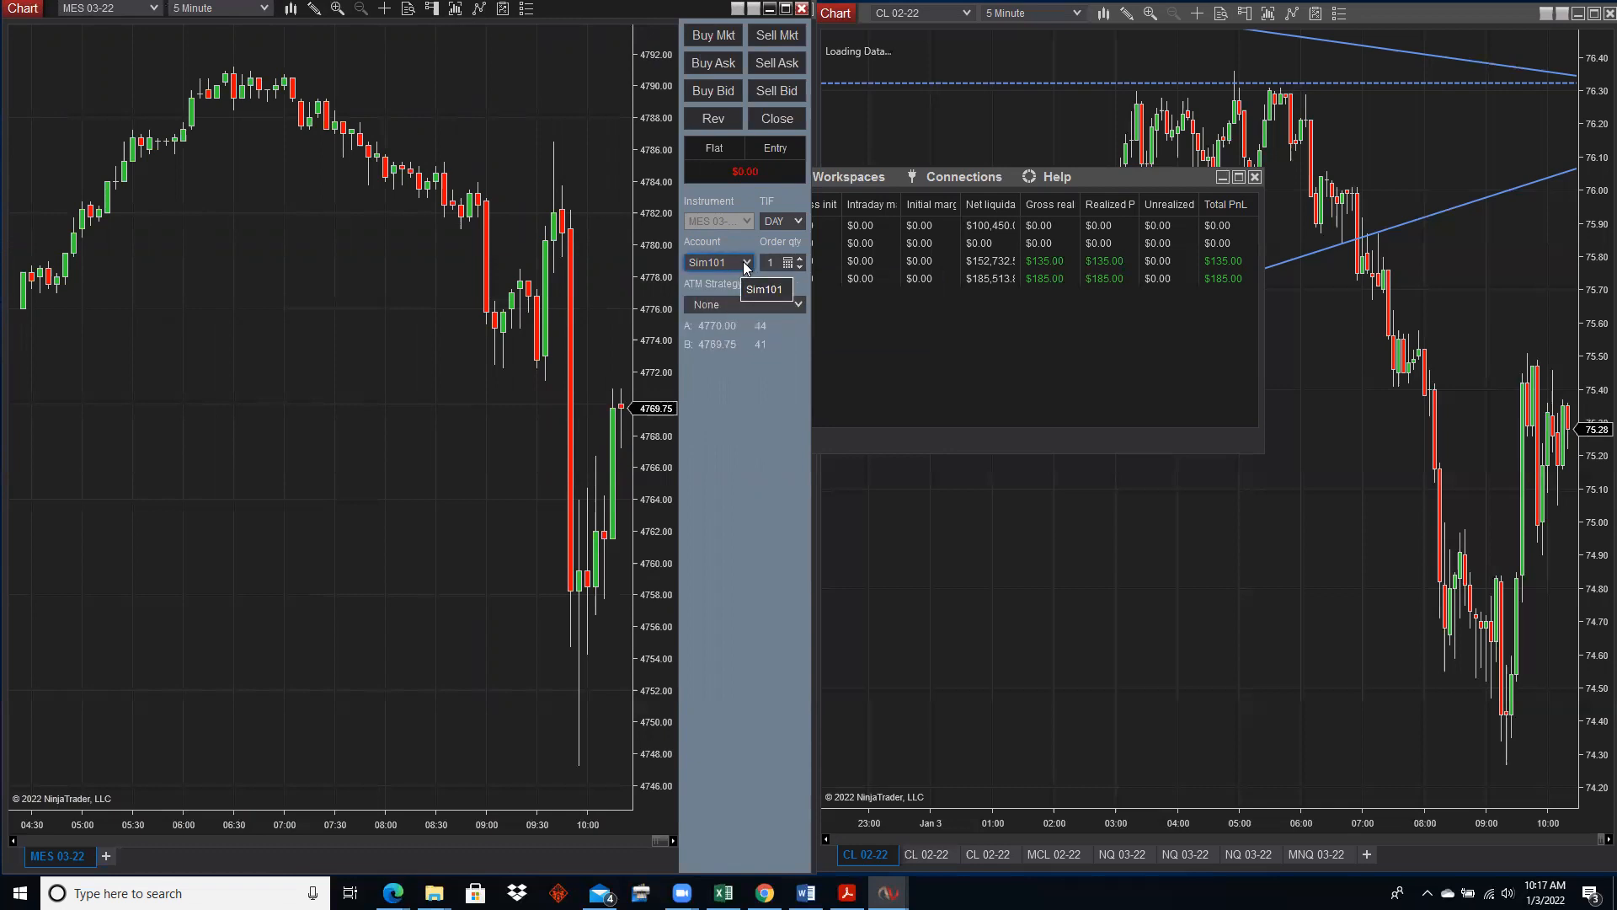
Switch the Chart Trader account to the first Earn2Trade account, review the other accounts and return to Sim101.
{"action": "left_click", "coordinate": [745, 263]}
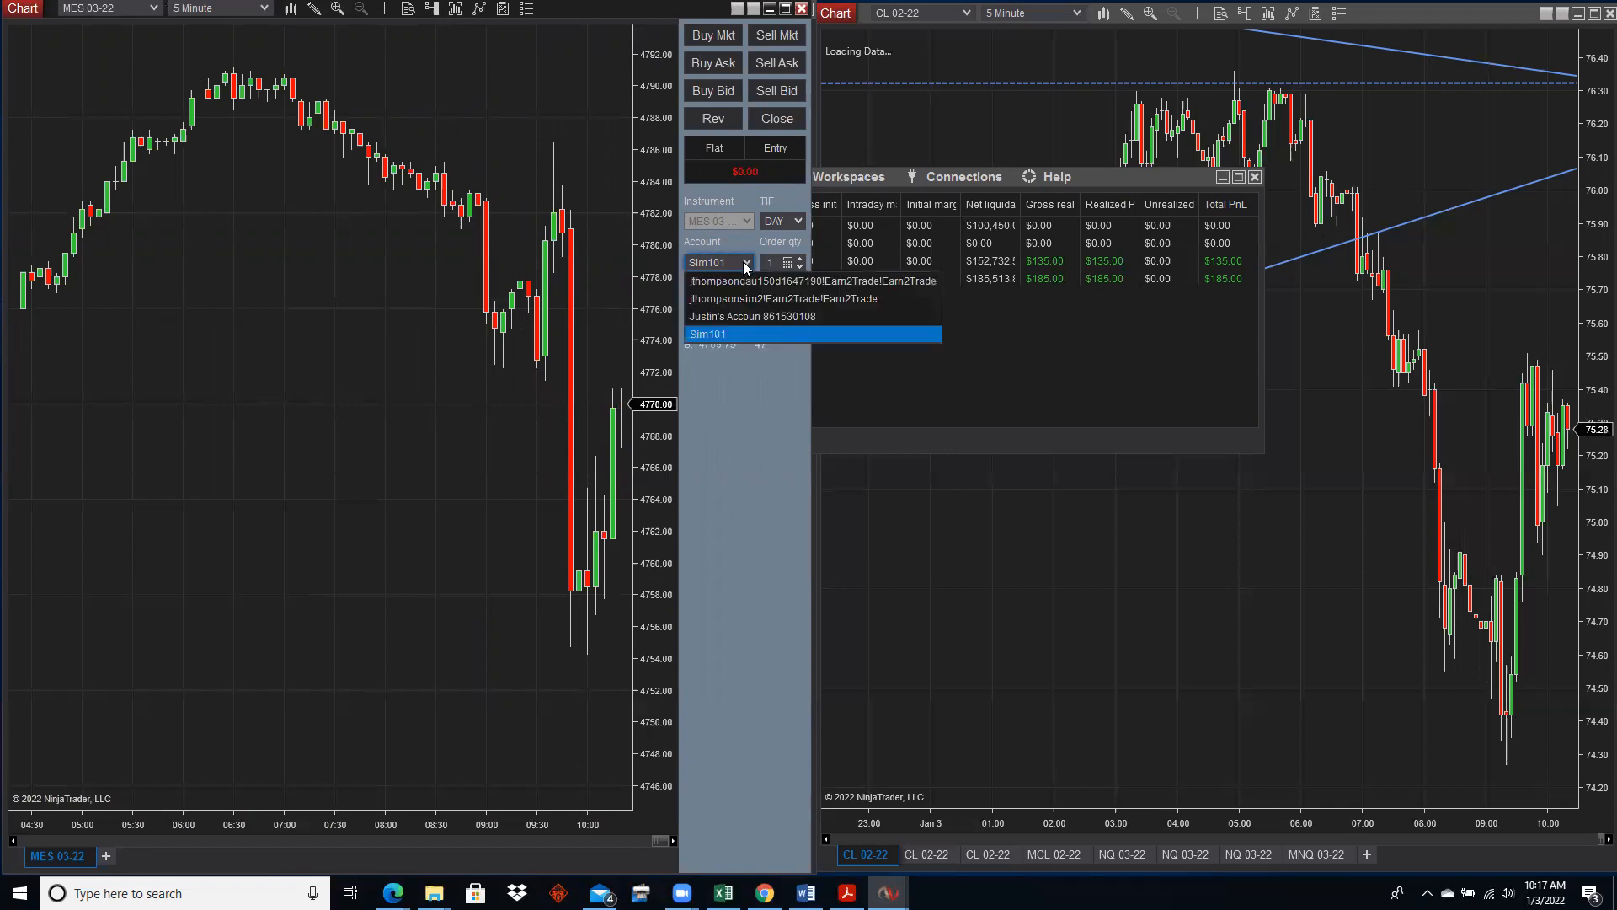
{"action": "left_click", "coordinate": [734, 279]}
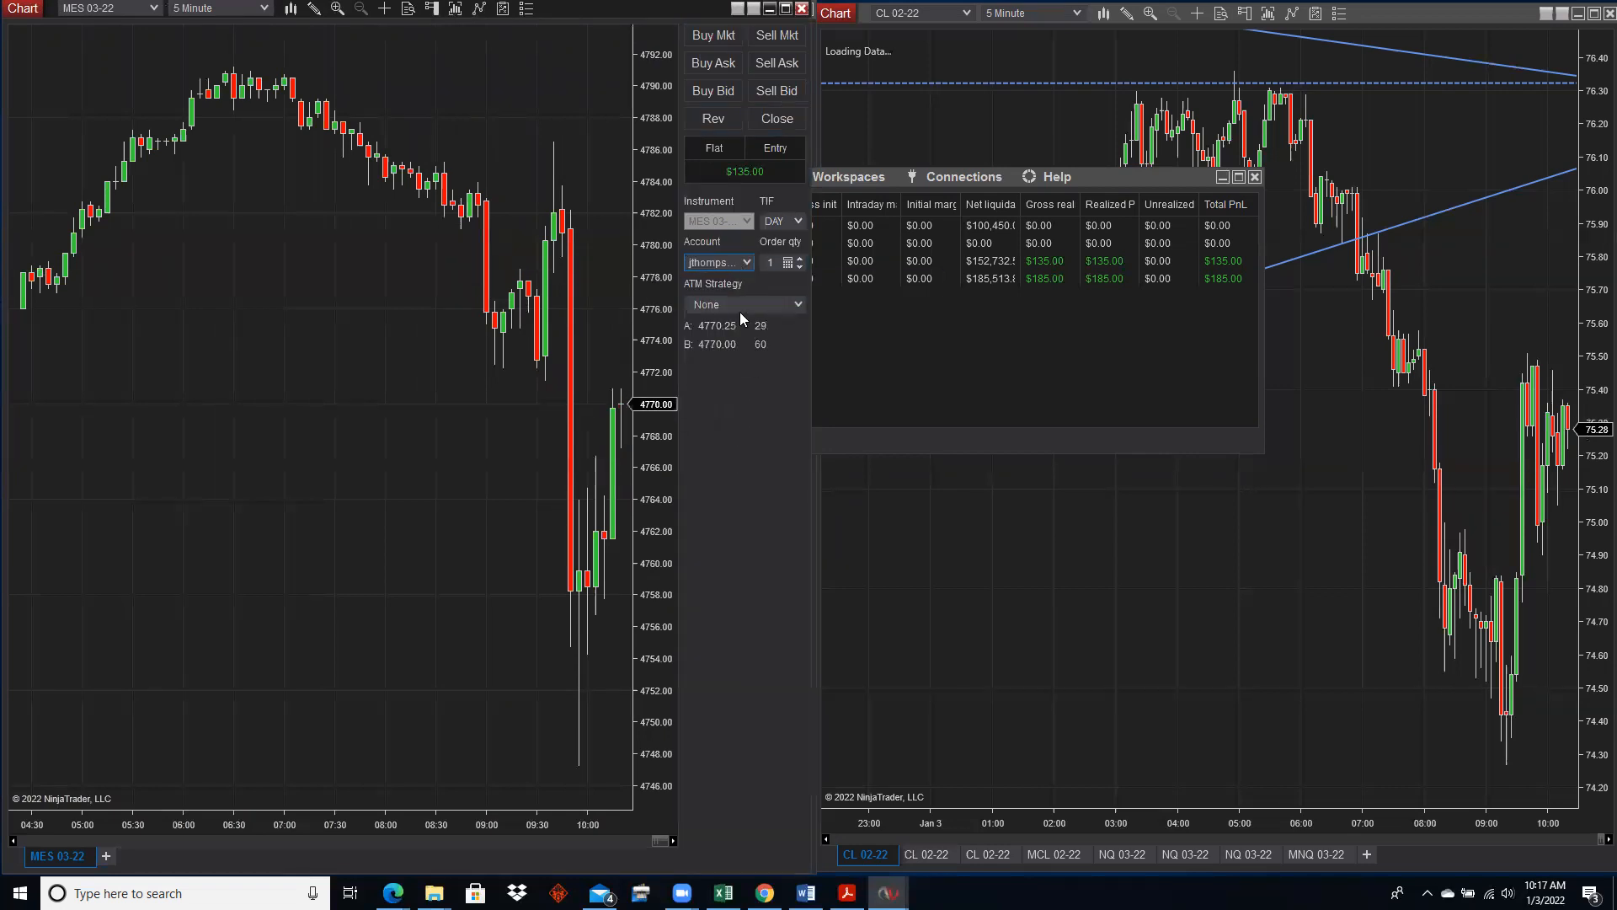
{"action": "left_click", "coordinate": [729, 264]}
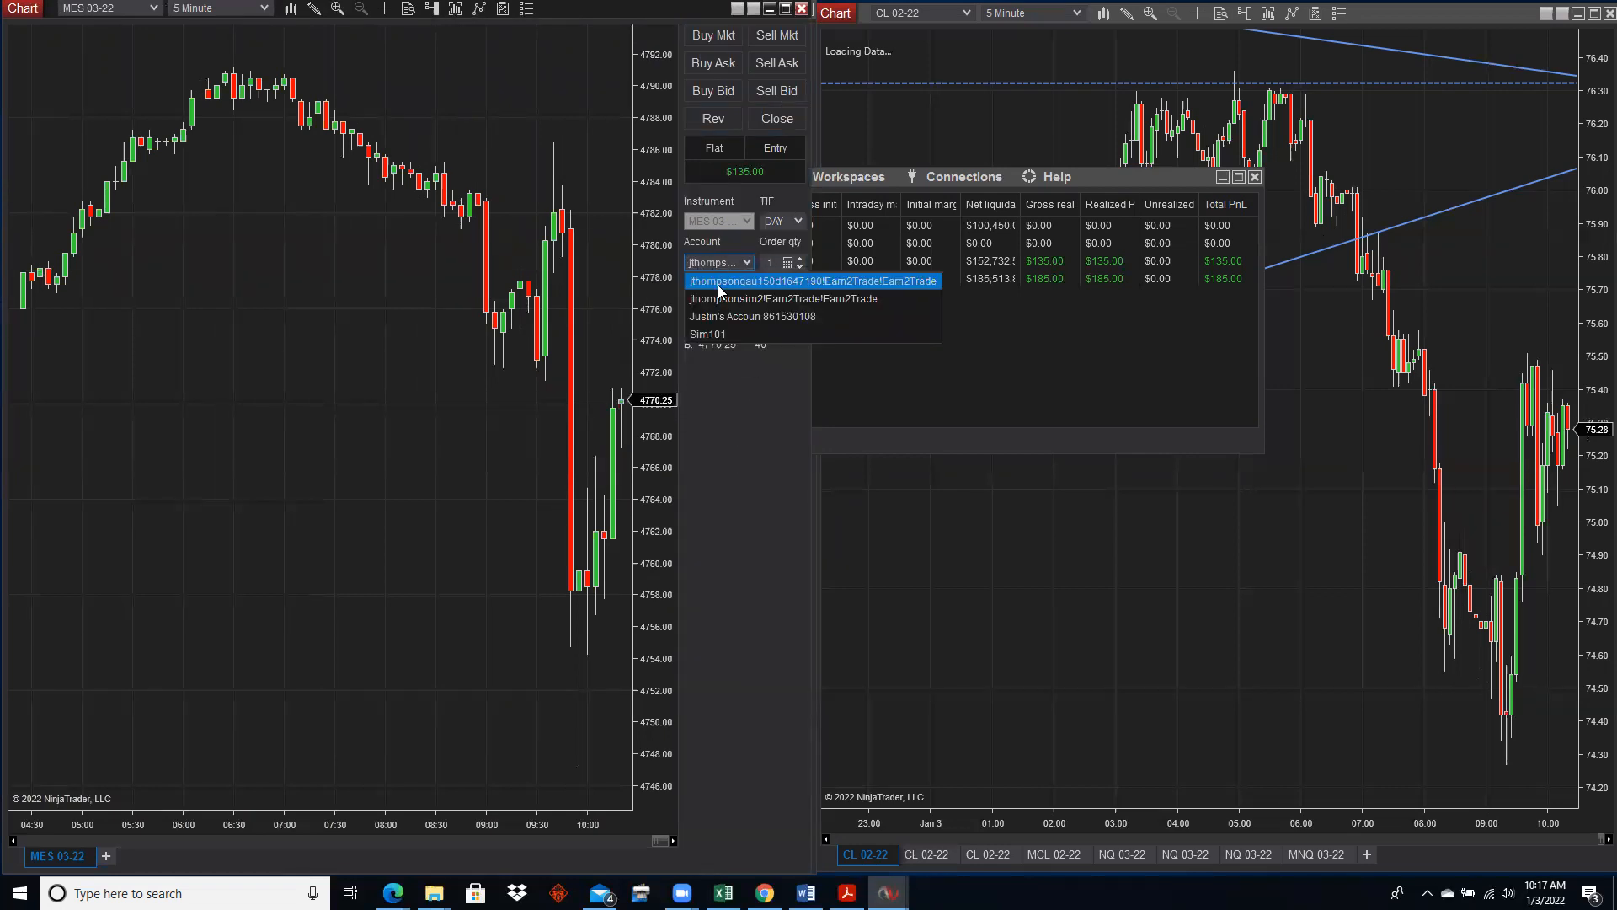
{"action": "left_click", "coordinate": [729, 419]}
{"action": "left_click", "coordinate": [741, 262]}
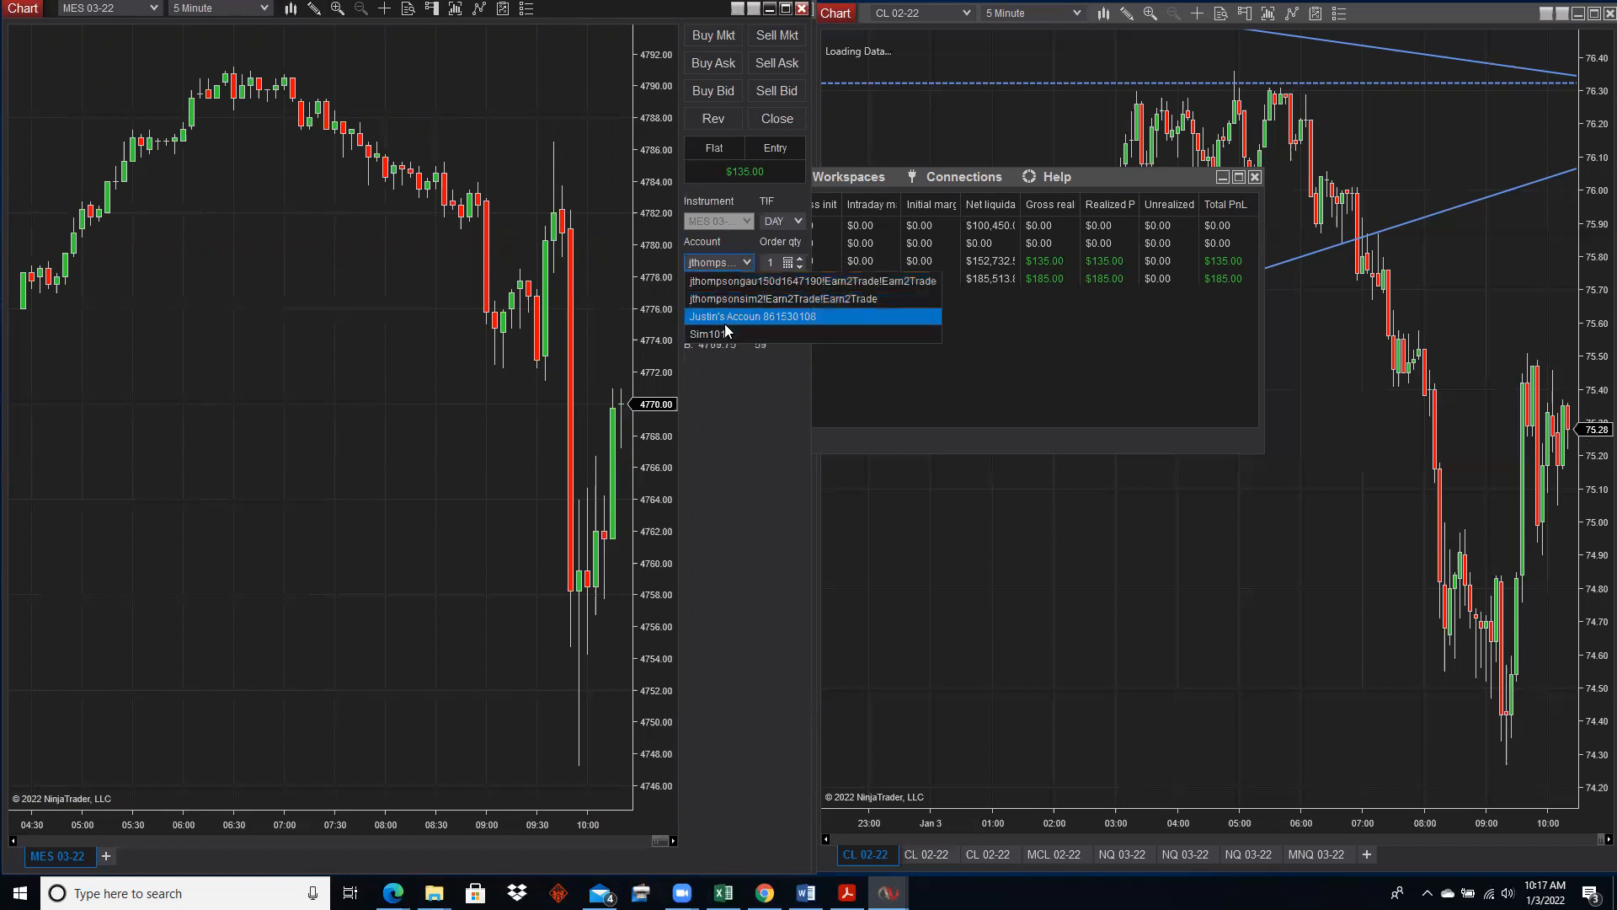
{"action": "left_click", "coordinate": [724, 319]}
{"action": "left_click", "coordinate": [716, 268]}
{"action": "left_click", "coordinate": [723, 335]}
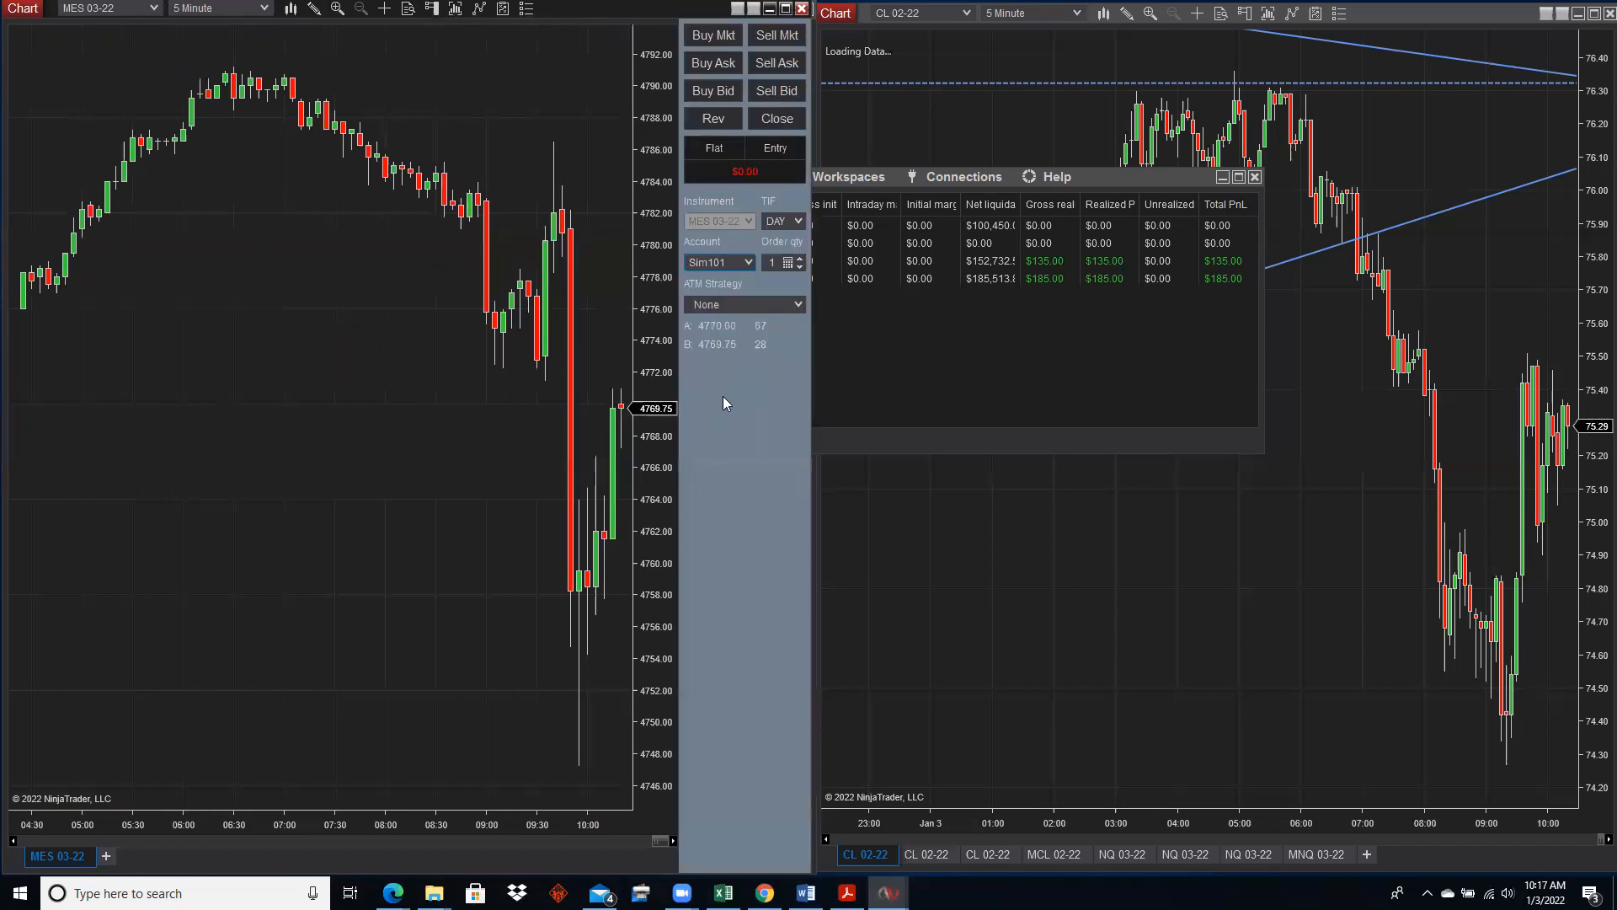
Define a custom GTC ATM strategy for 1 contract with a 15-tick stop loss and a 15-tick profit target.
{"action": "left_click", "coordinate": [722, 305]}
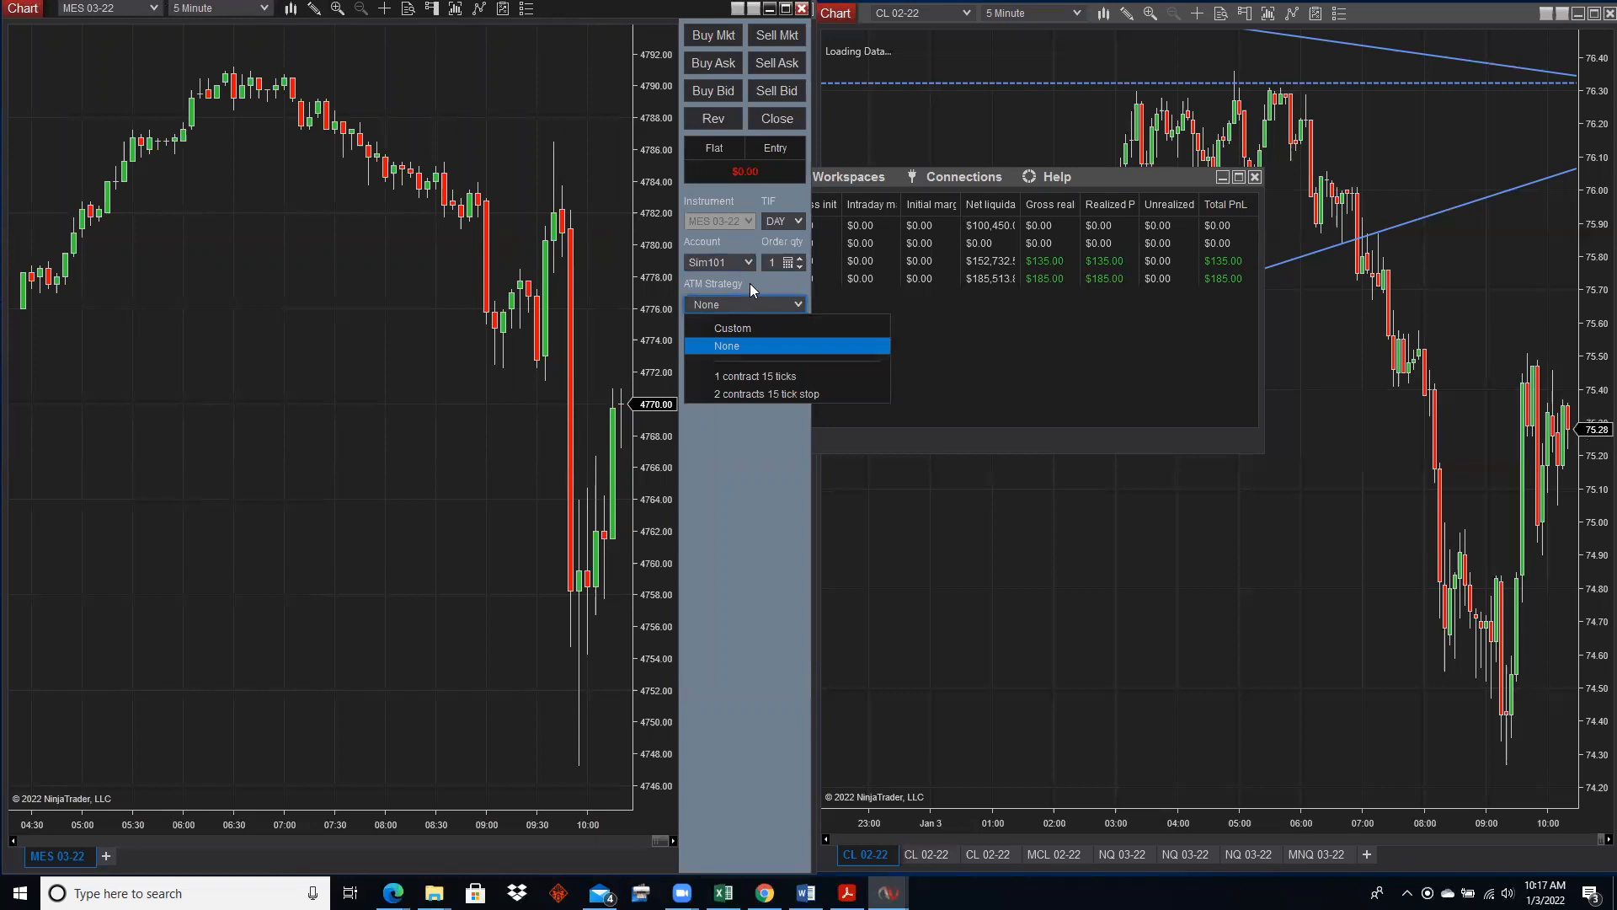
{"action": "left_click", "coordinate": [758, 329]}
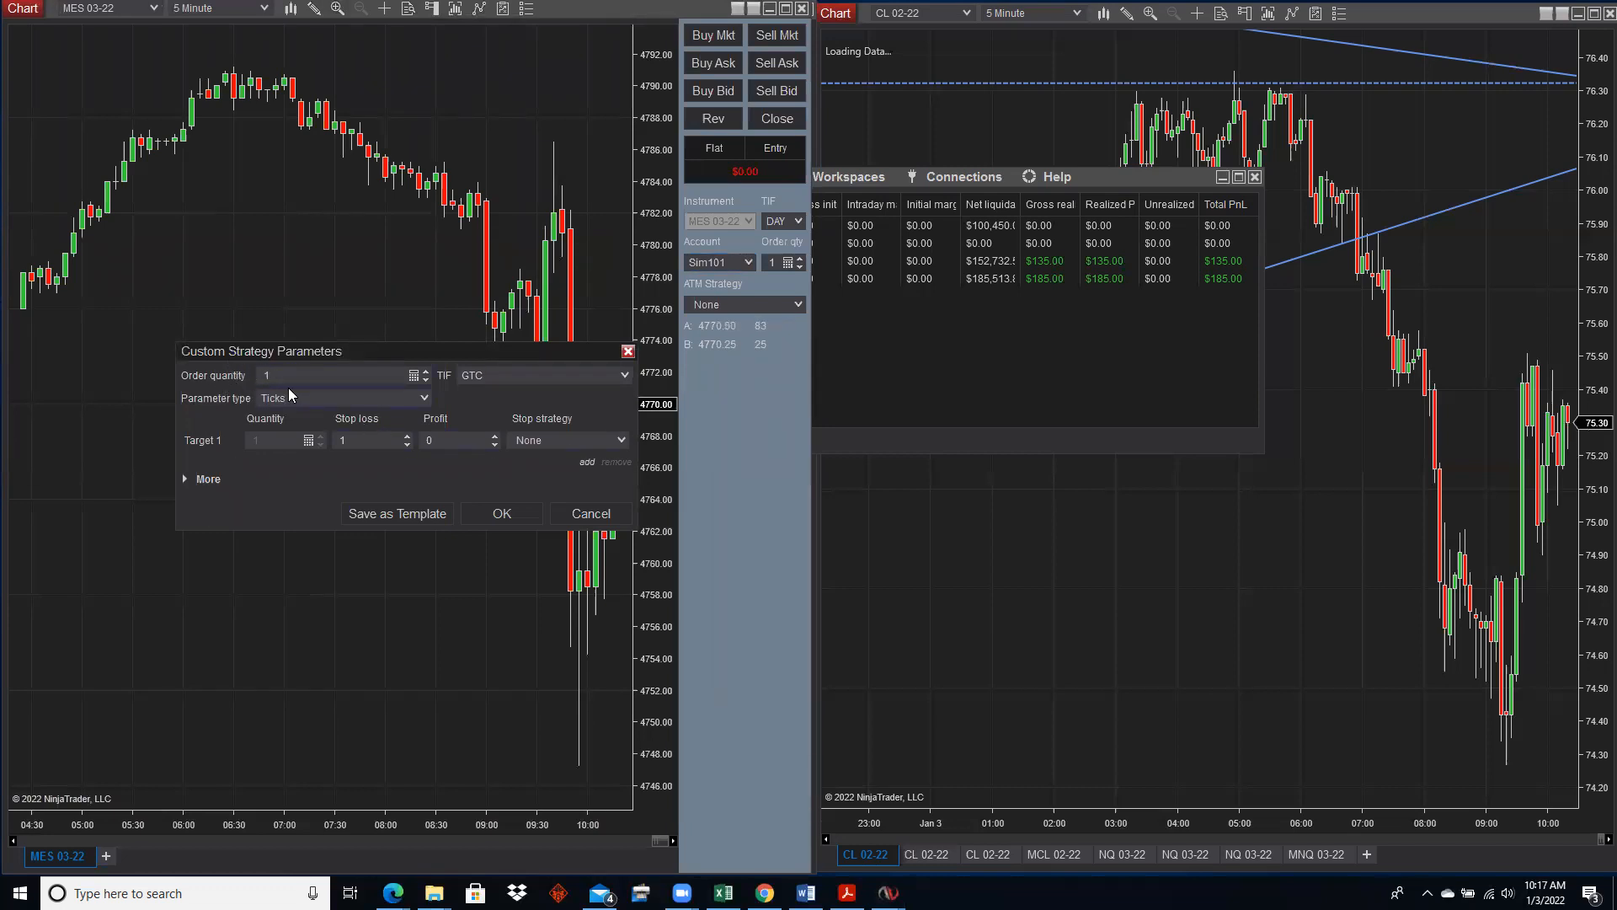
{"action": "left_click_drag", "start_coordinate": [352, 361], "coordinate": [331, 269]}
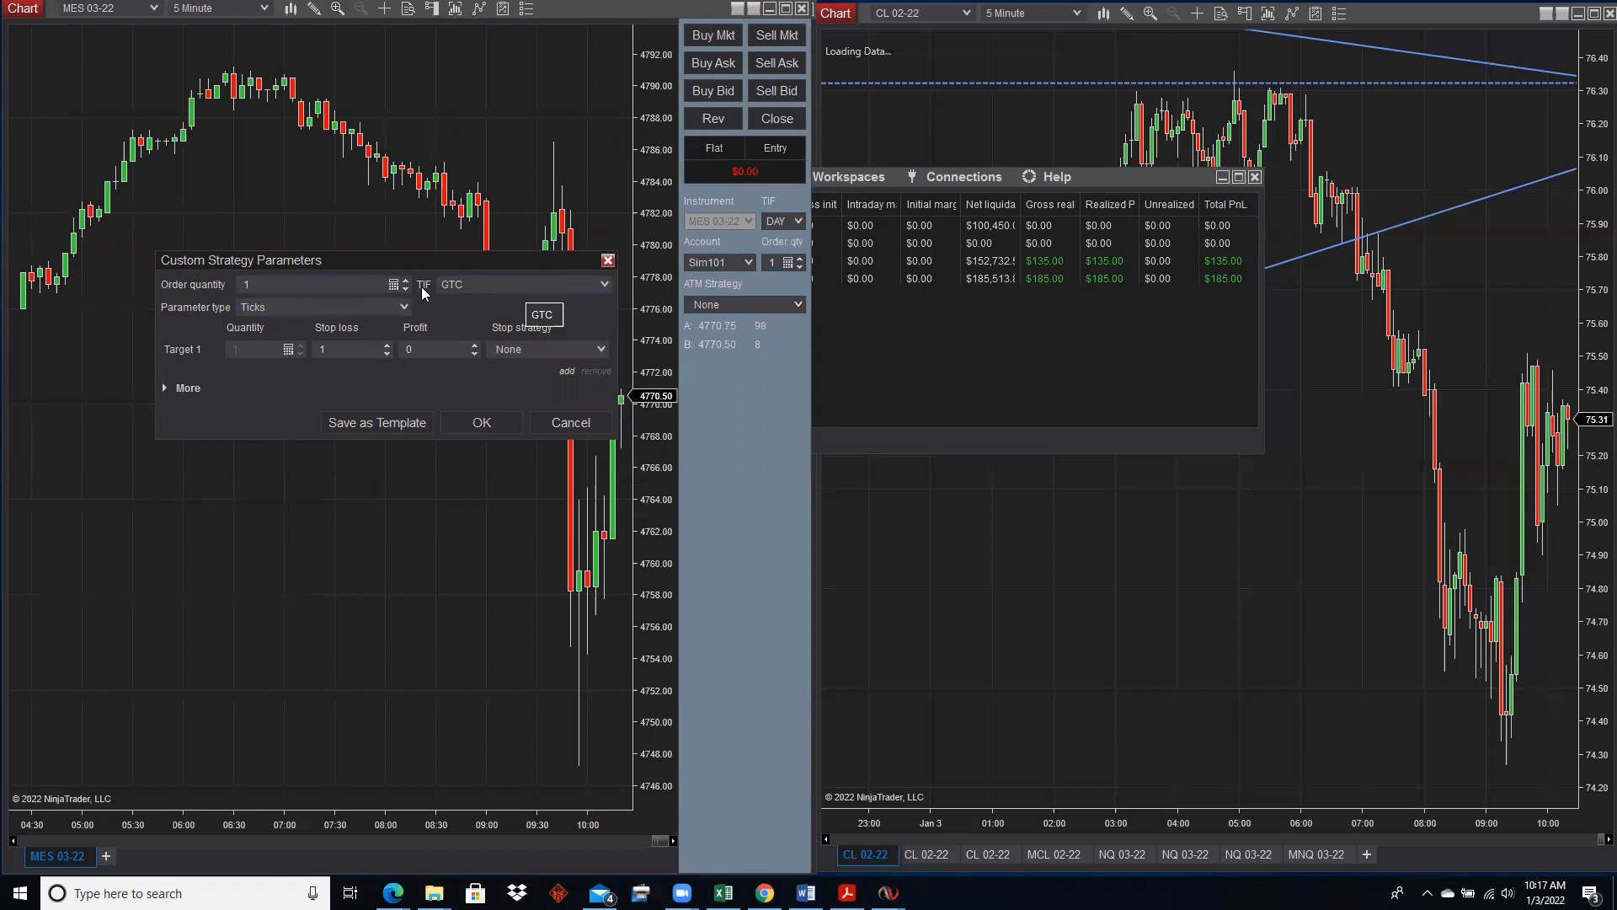
{"action": "left_click", "coordinate": [475, 281]}
{"action": "left_click", "coordinate": [475, 282]}
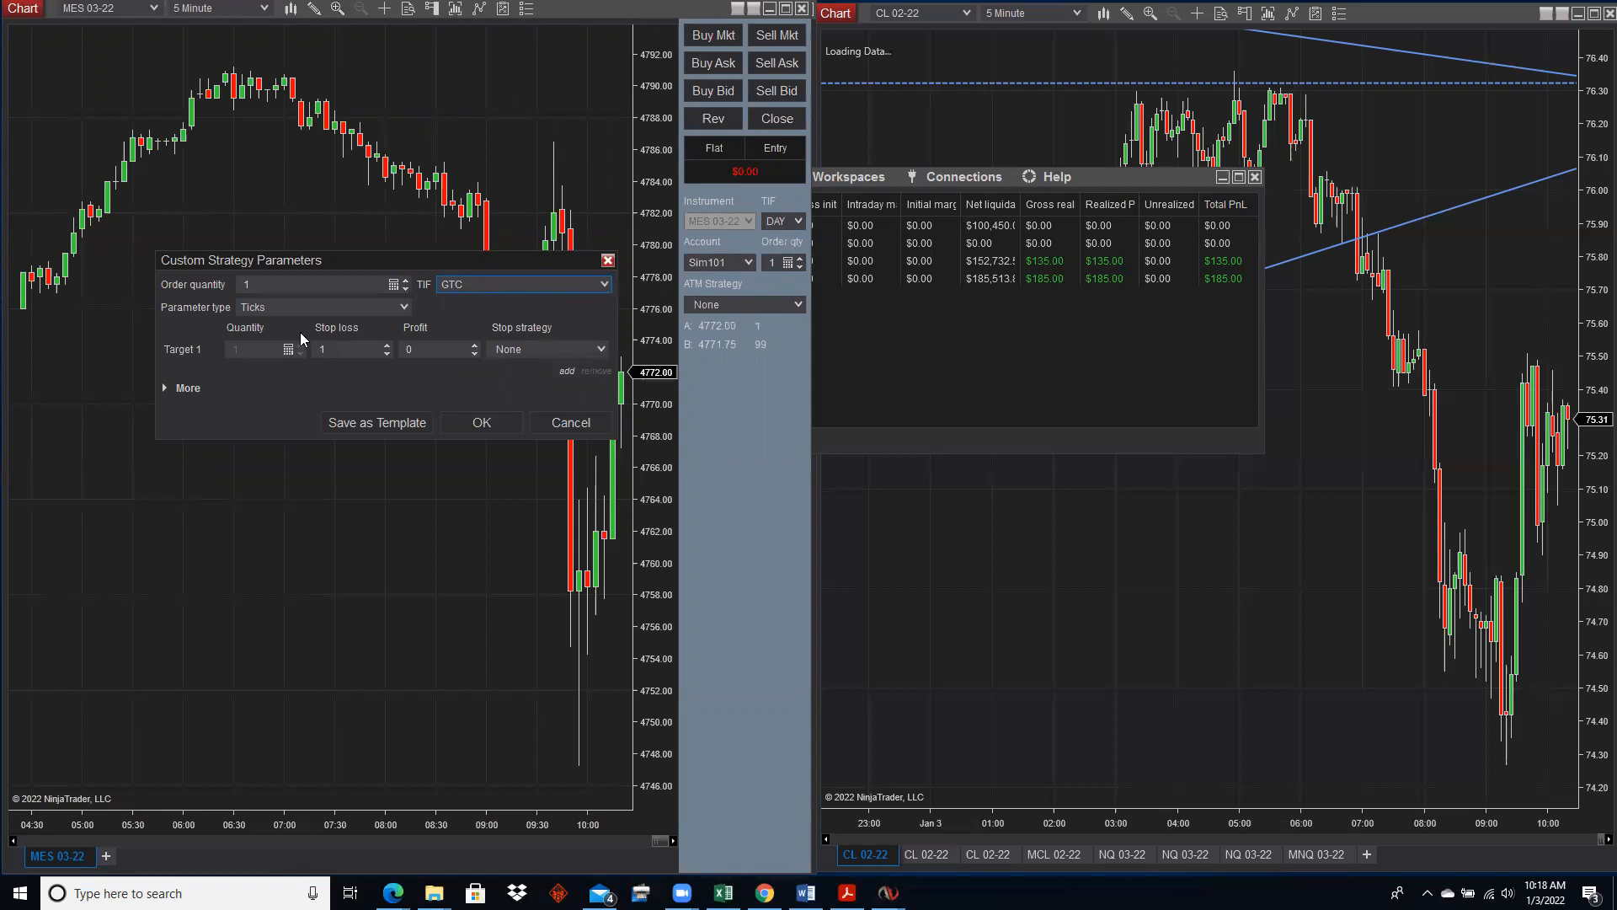
{"action": "type", "text": "1"}
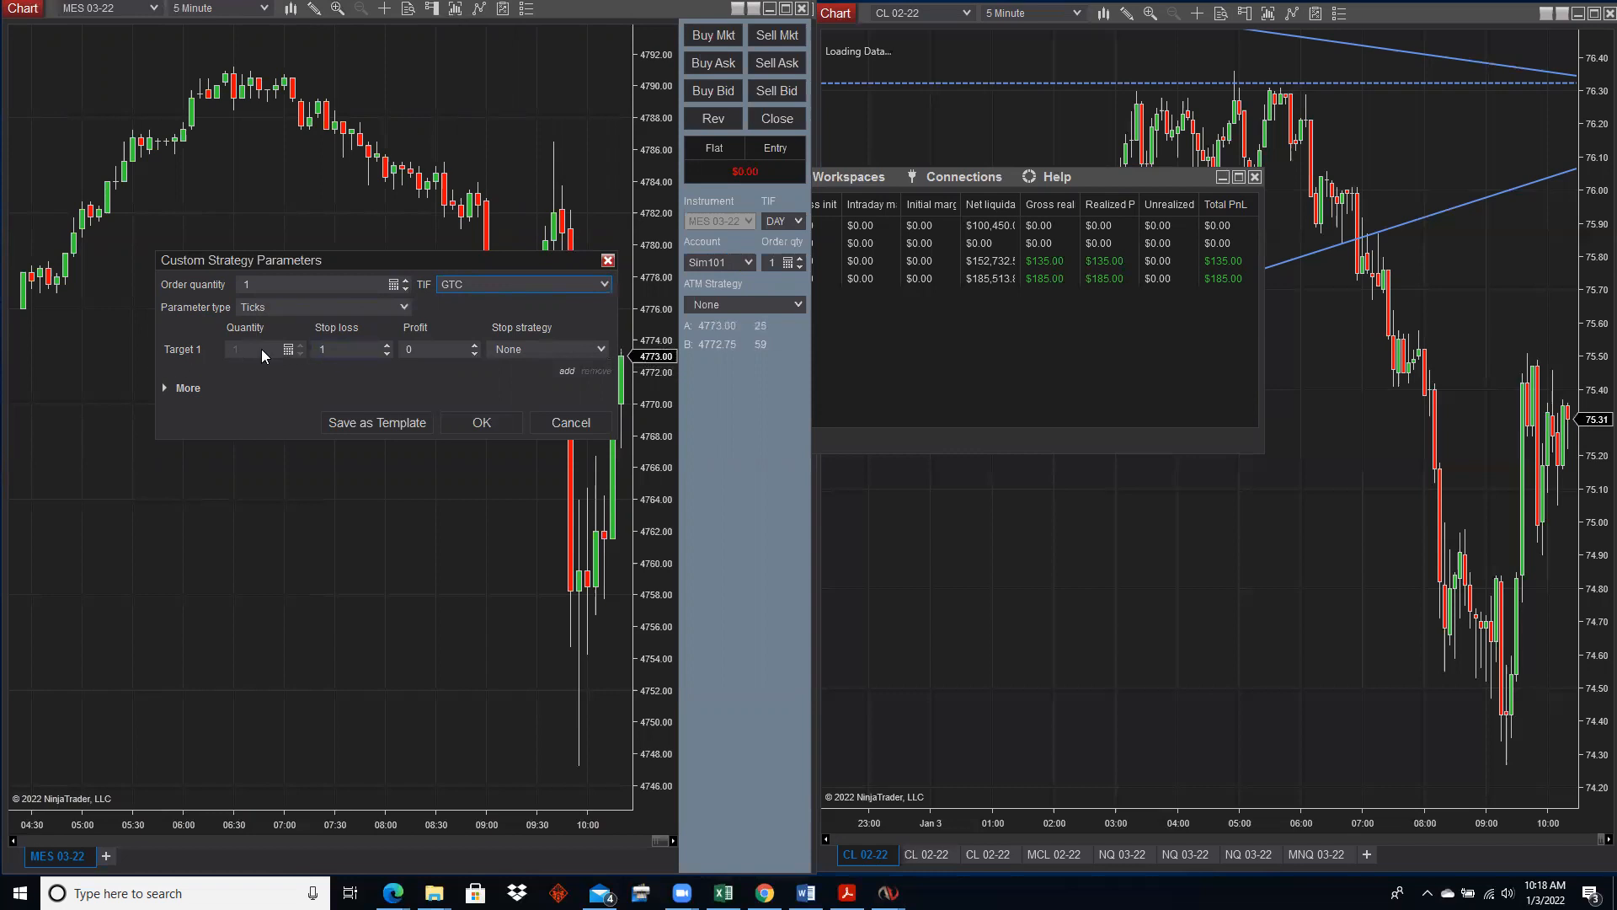
{"action": "left_click", "coordinate": [337, 351]}
{"action": "type", "text": "5"}
{"action": "left_click", "coordinate": [451, 351]}
{"action": "type", "text": "1255"}
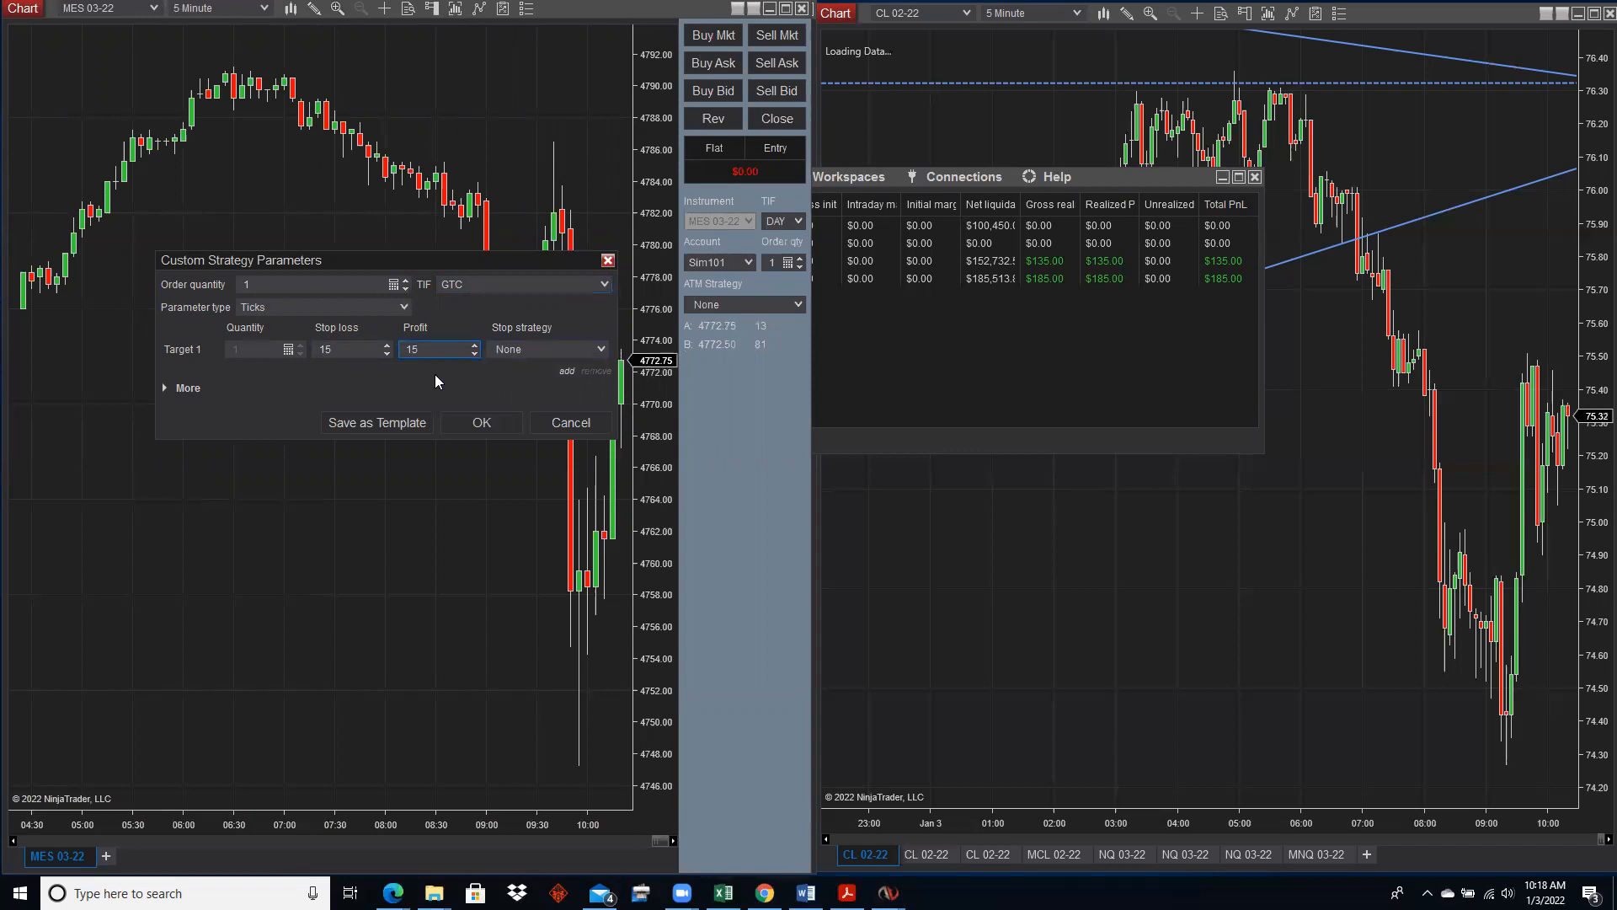
Review the existing ATM templates in the Save ATM Template dialog and leave without saving a new one.
{"action": "left_click", "coordinate": [360, 423]}
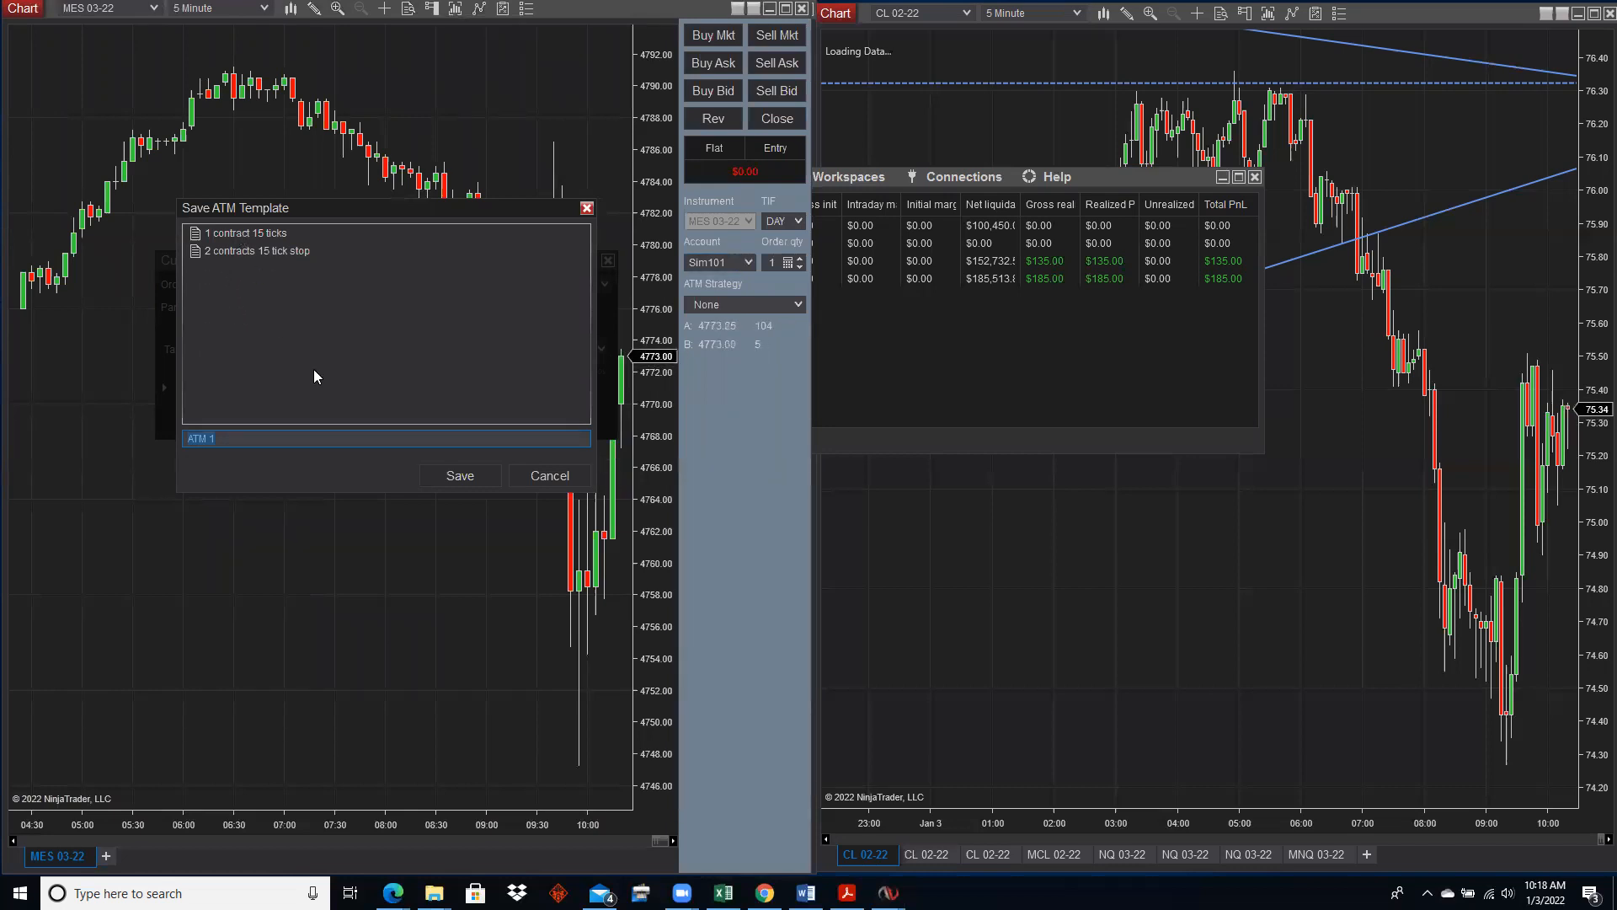
{"action": "left_click", "coordinate": [543, 476]}
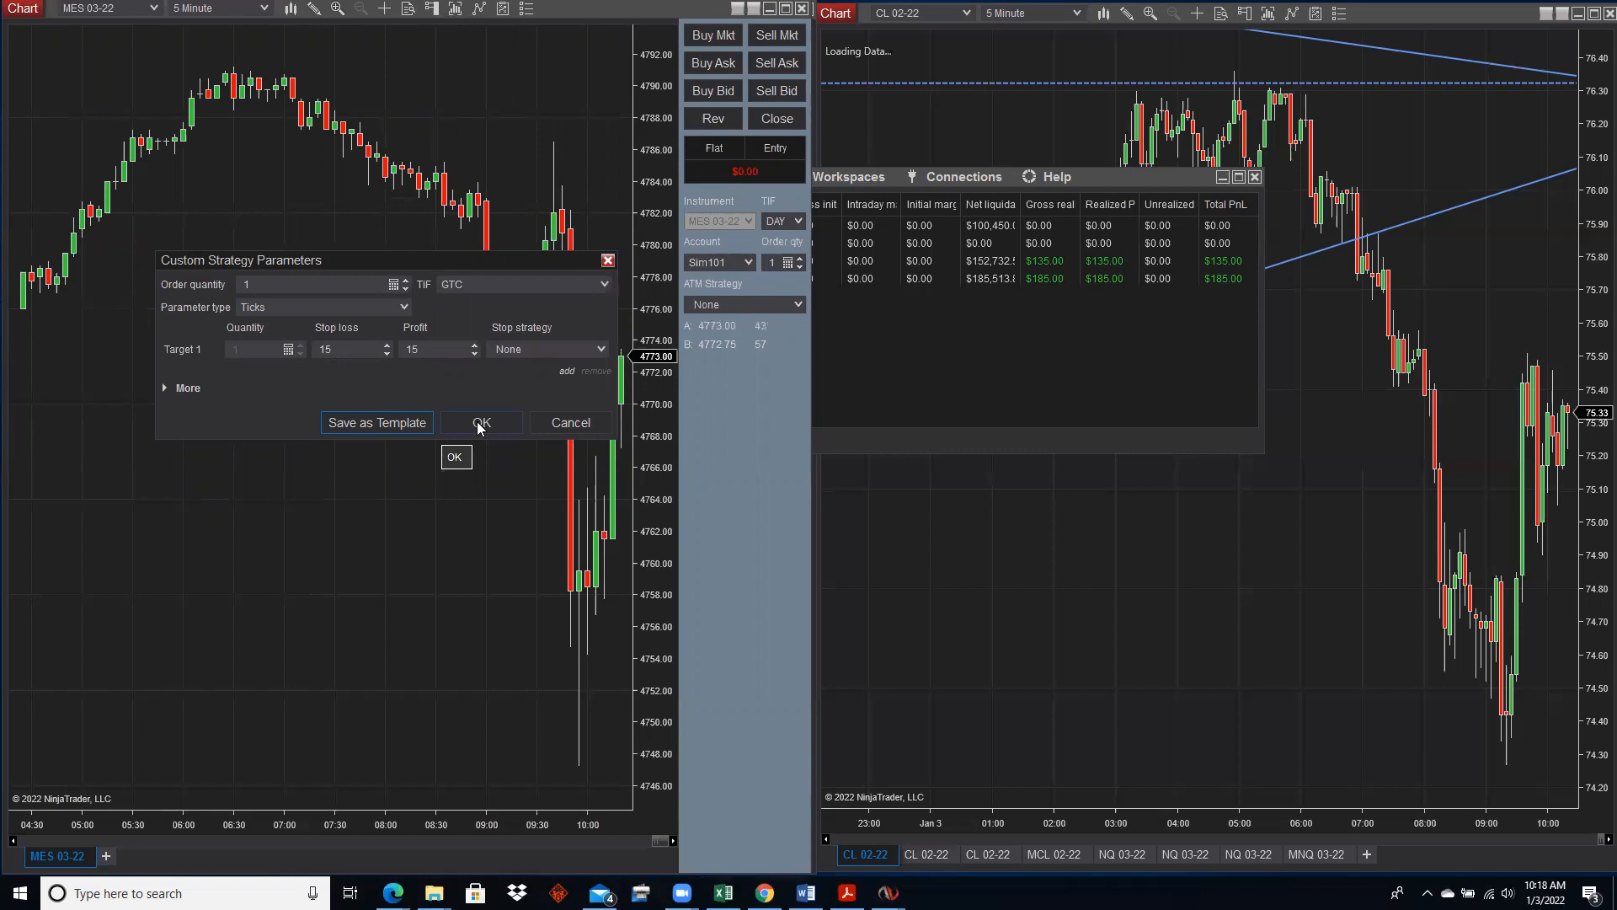
{"action": "left_click", "coordinate": [401, 420]}
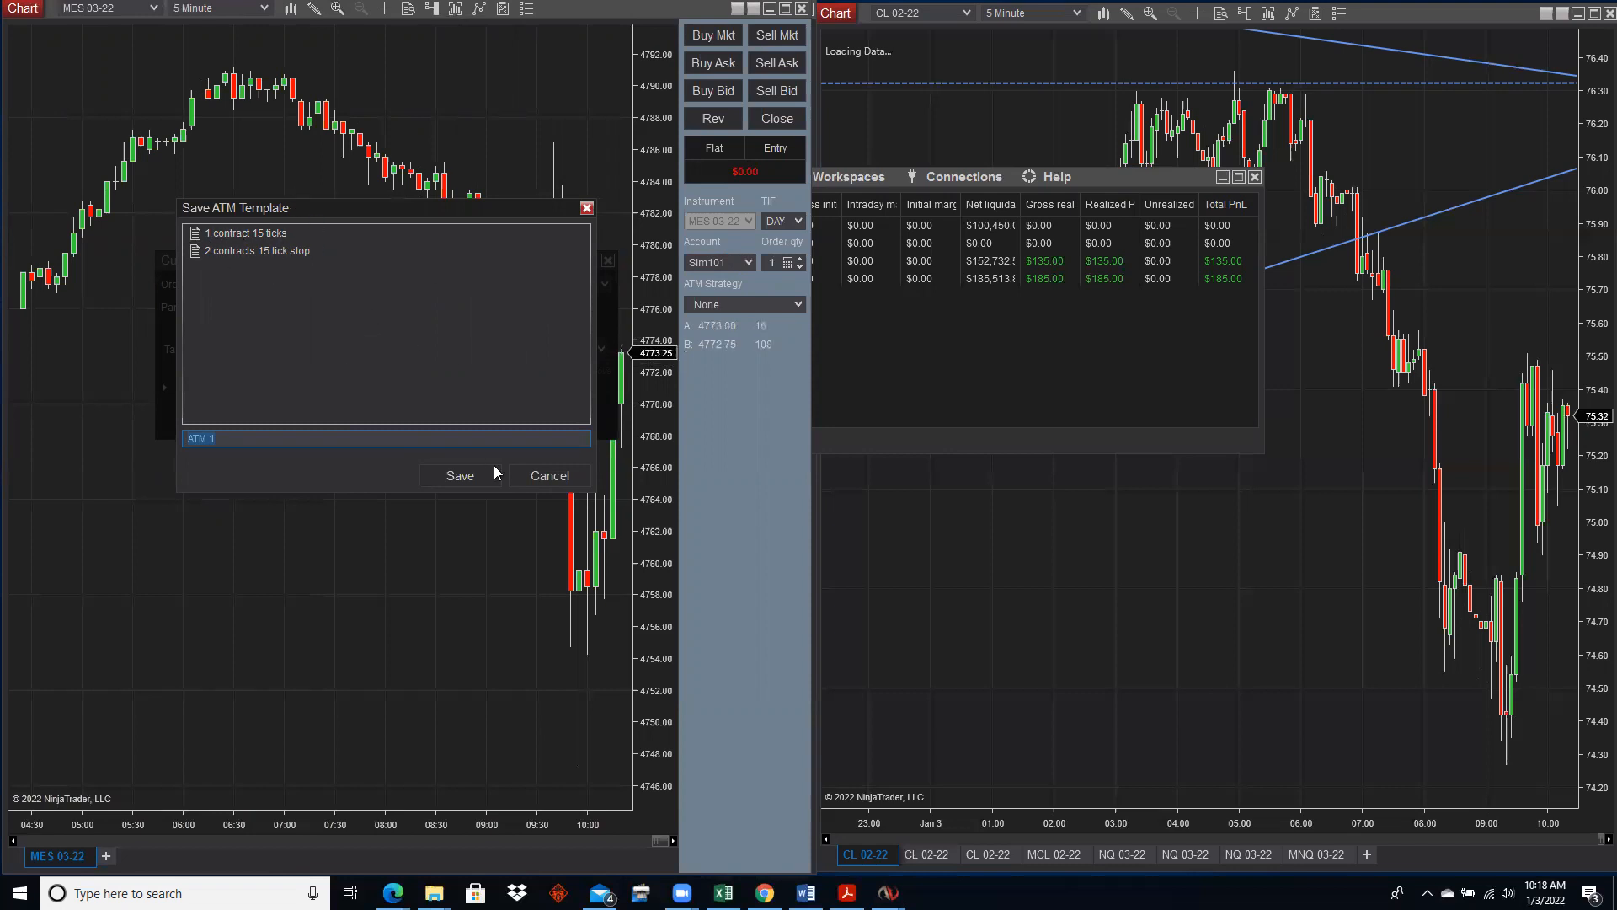
{"action": "left_click", "coordinate": [549, 476]}
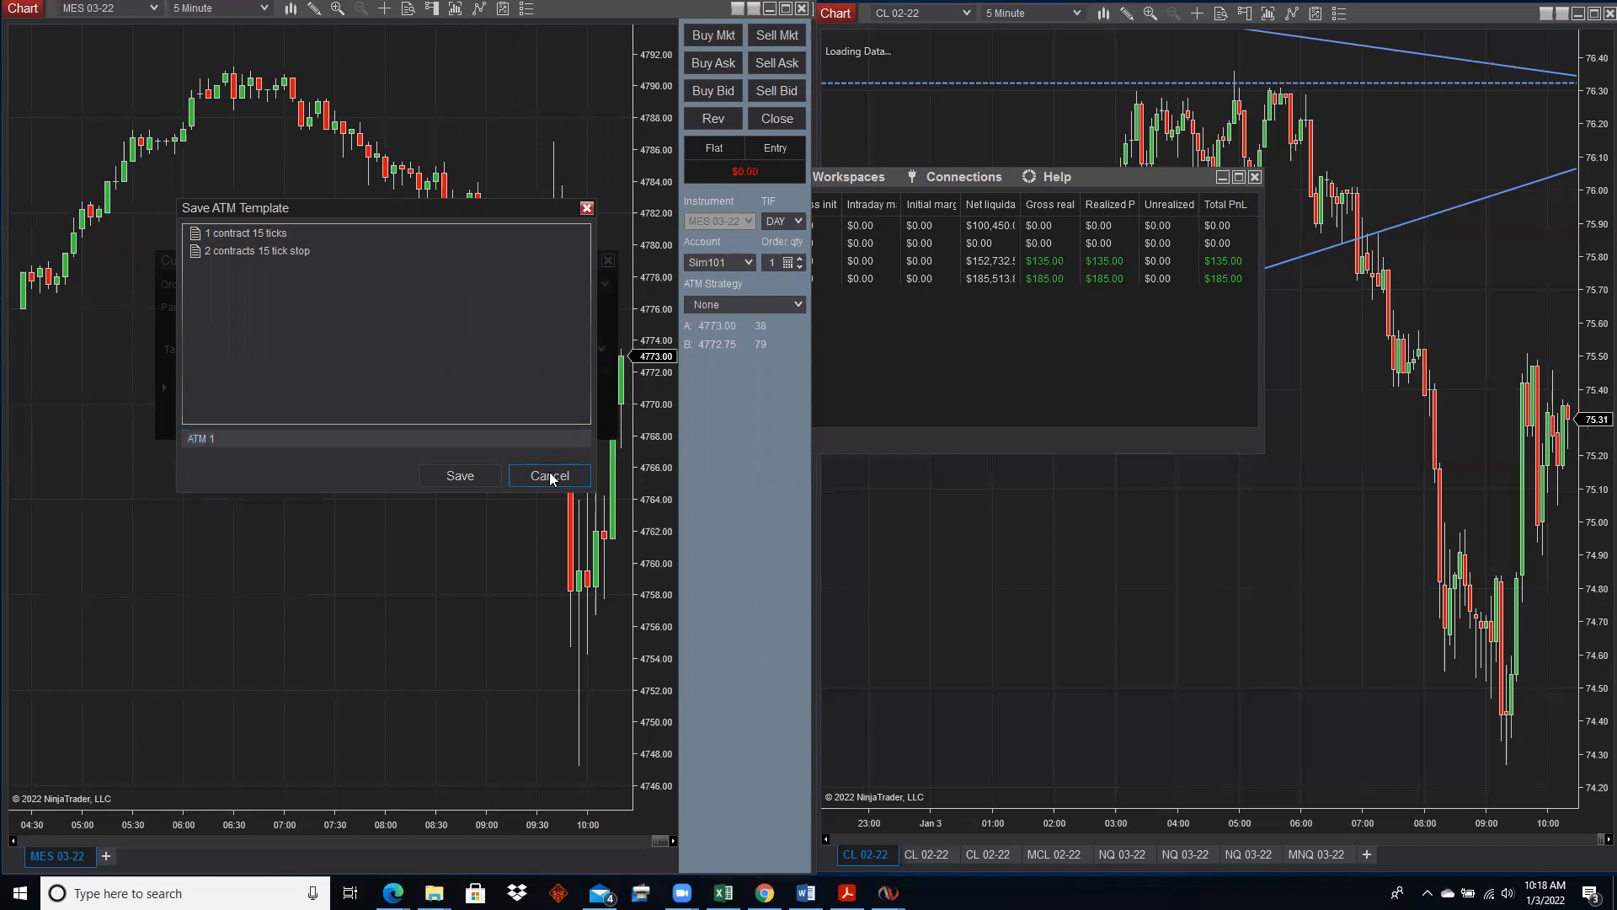
{"action": "left_click", "coordinate": [550, 476]}
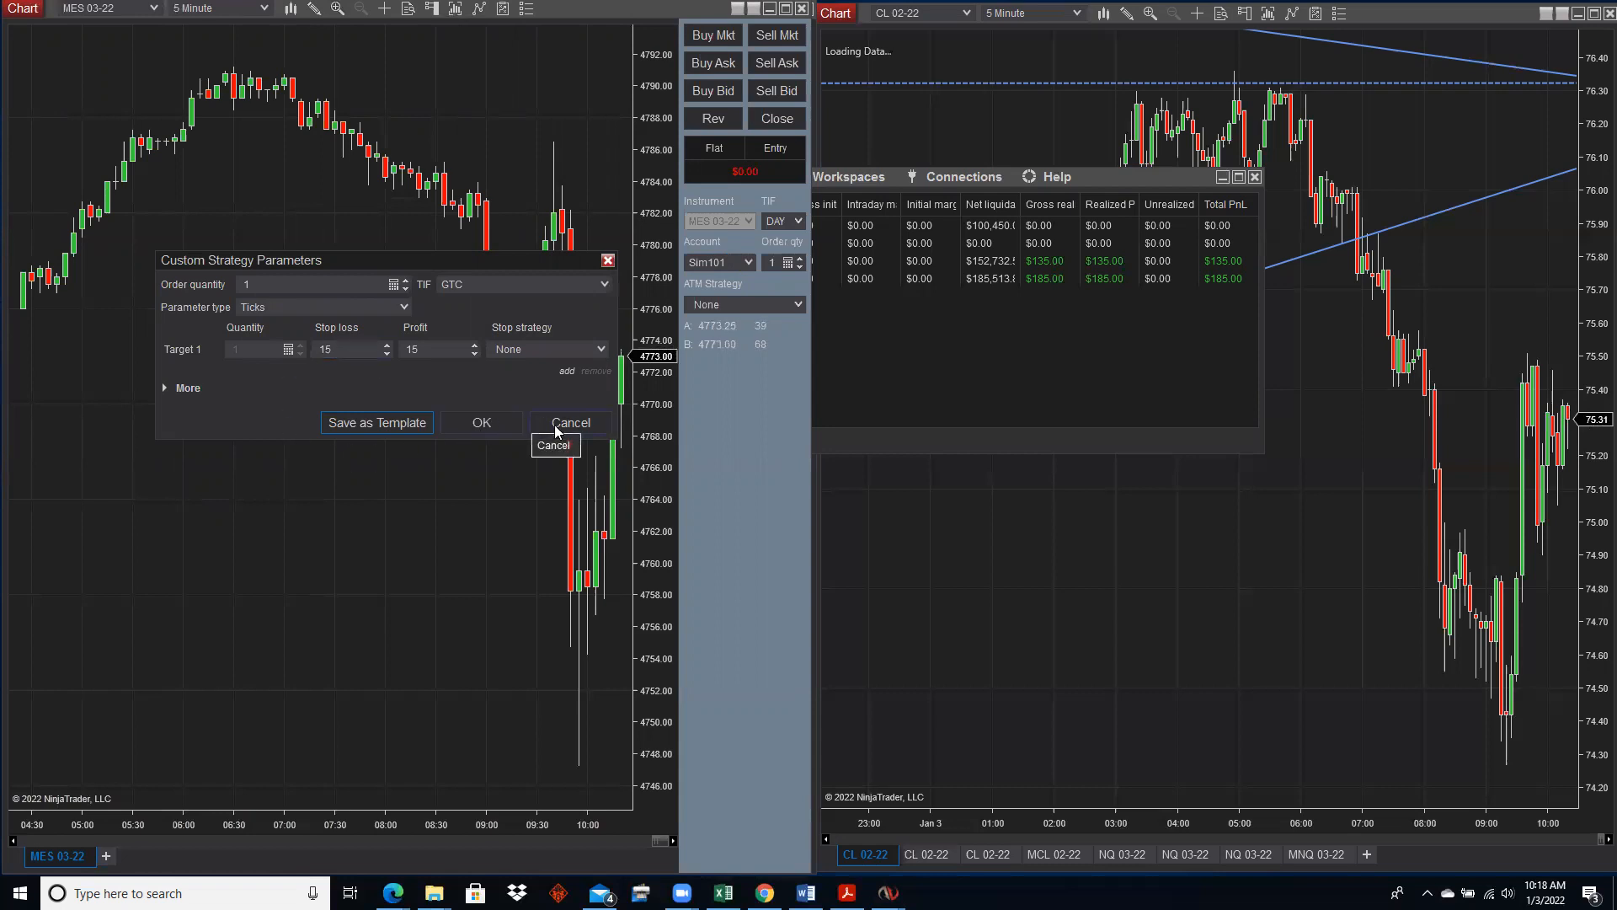
Accept the custom strategy parameters and switch the MES chart's ATM strategy to the saved template 1 contract 15 ticks.
{"action": "left_click", "coordinate": [516, 419]}
{"action": "left_click", "coordinate": [724, 307]}
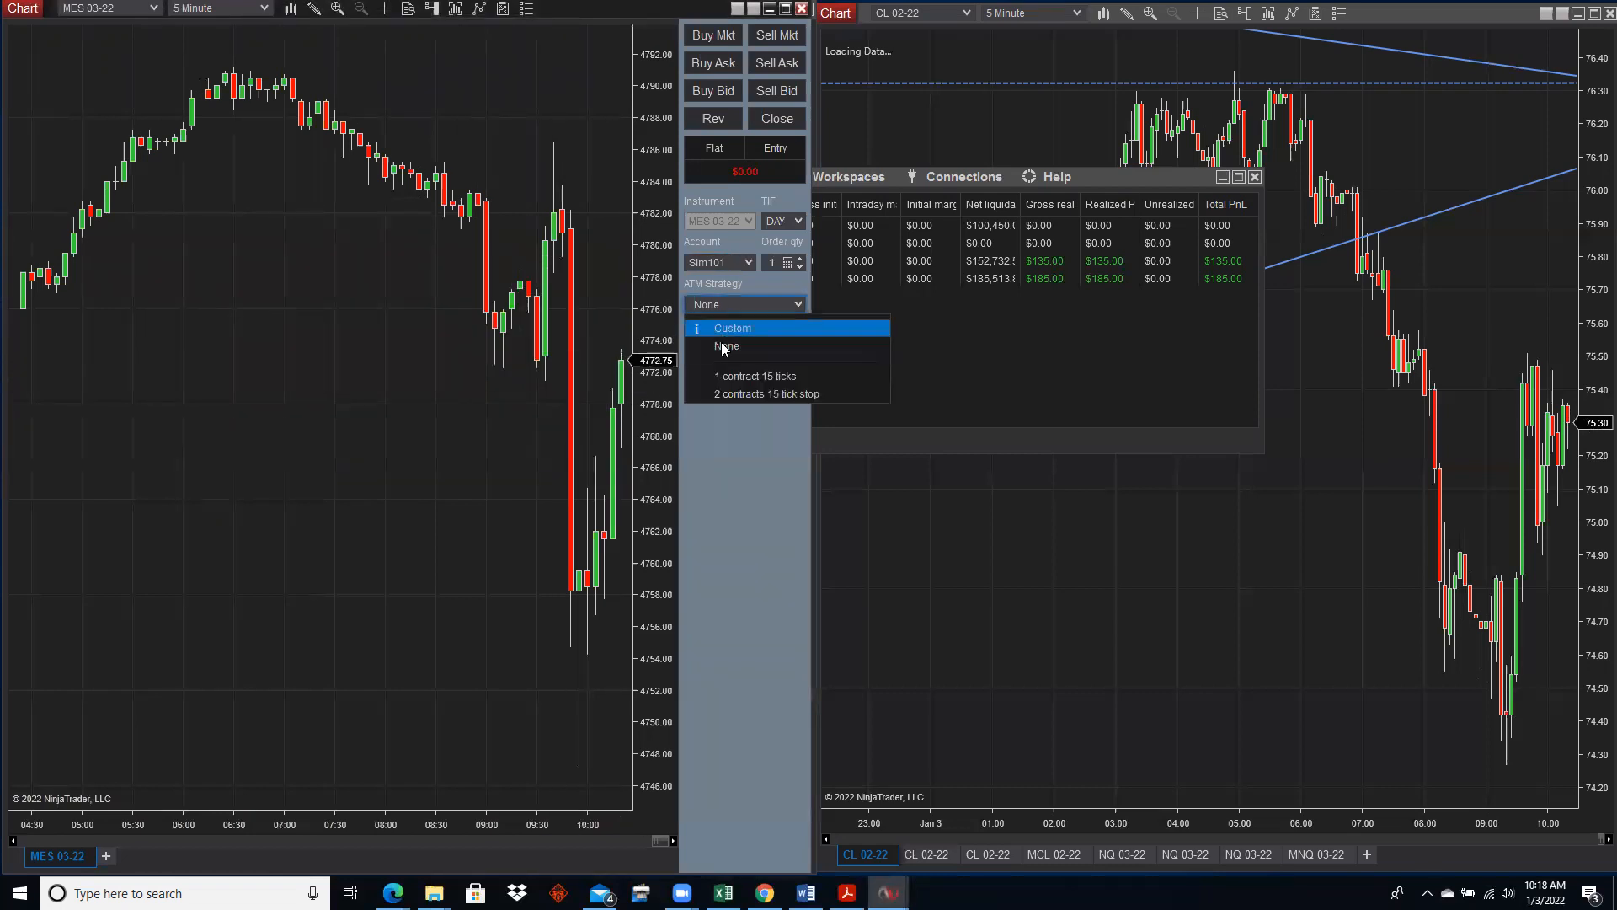
{"action": "left_click", "coordinate": [722, 371]}
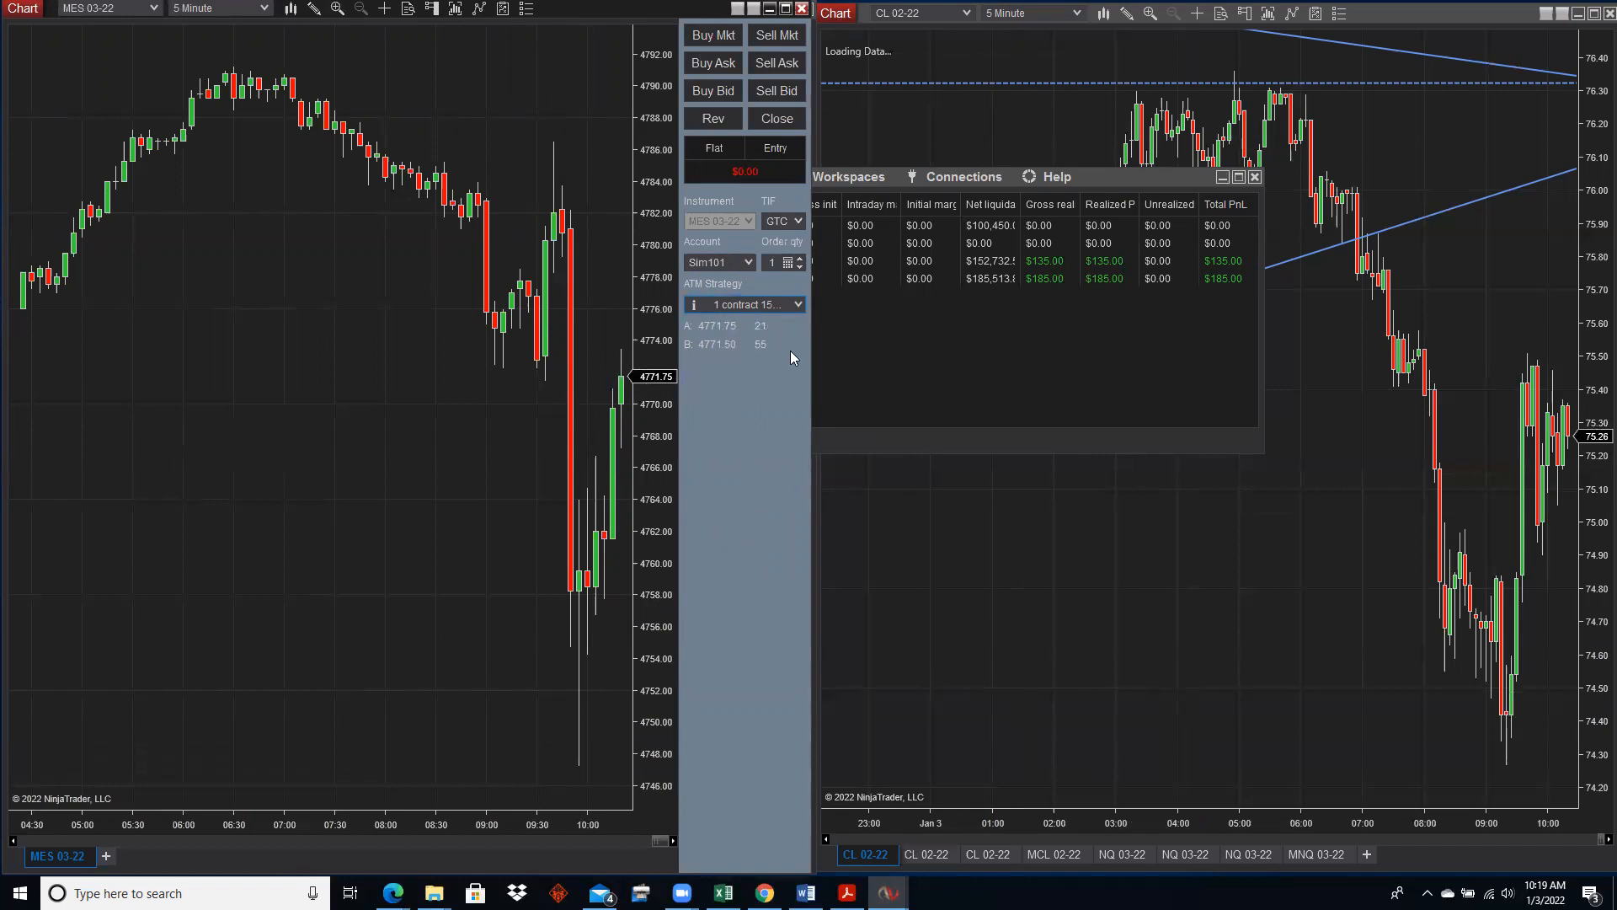
Start another custom ATM strategy, adding a second target and setting the order quantity to 2.
{"action": "left_click", "coordinate": [798, 304]}
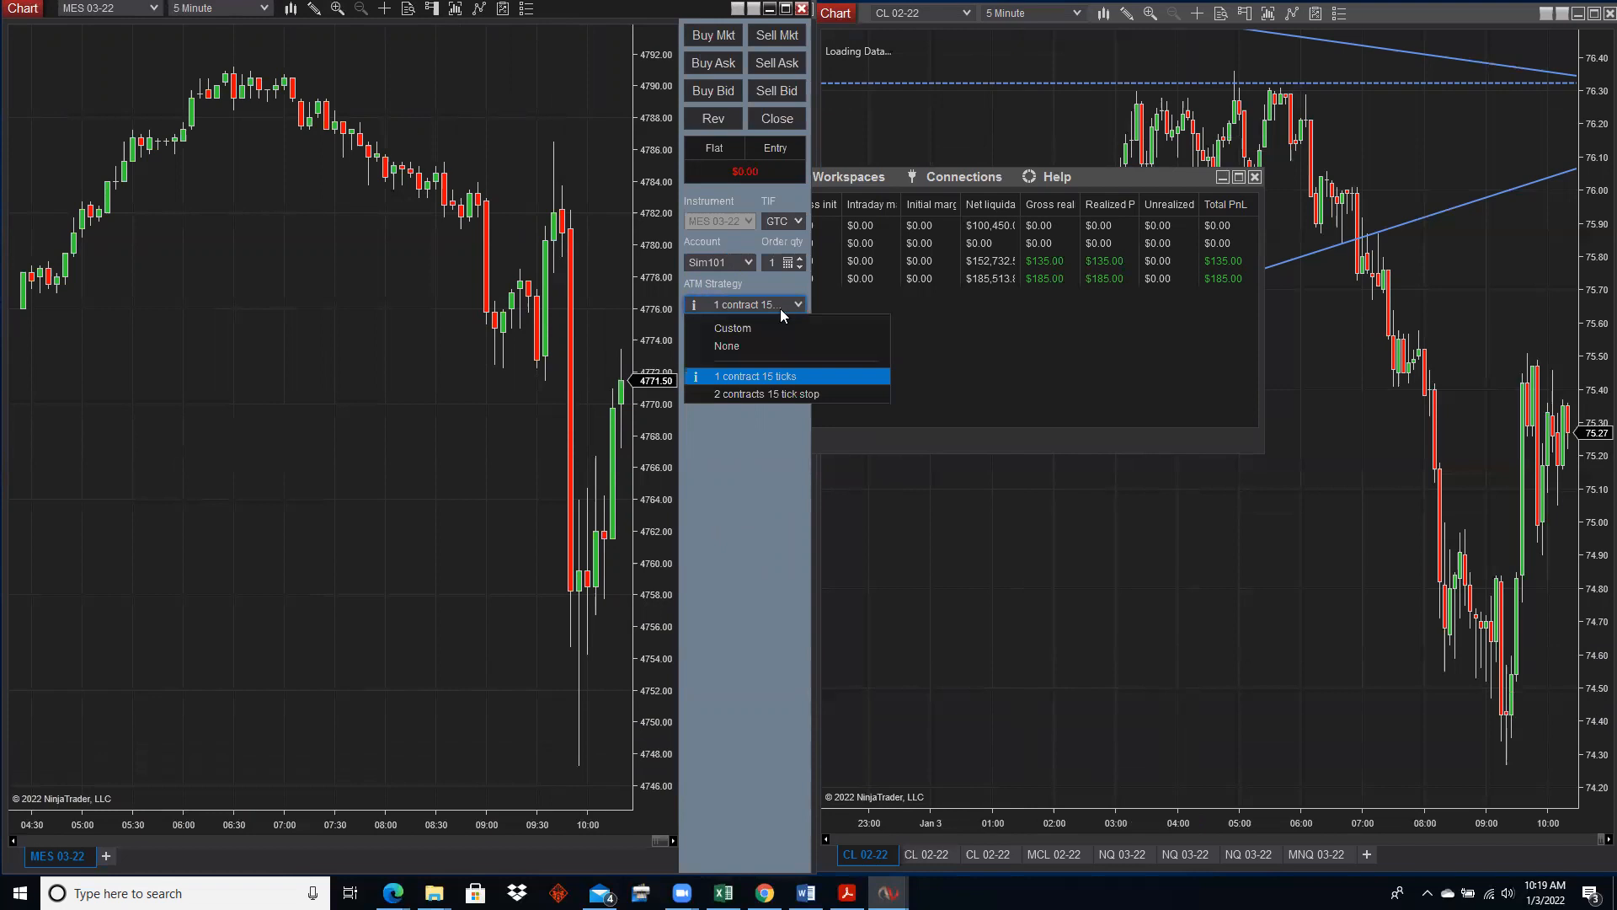
{"action": "left_click", "coordinate": [730, 328]}
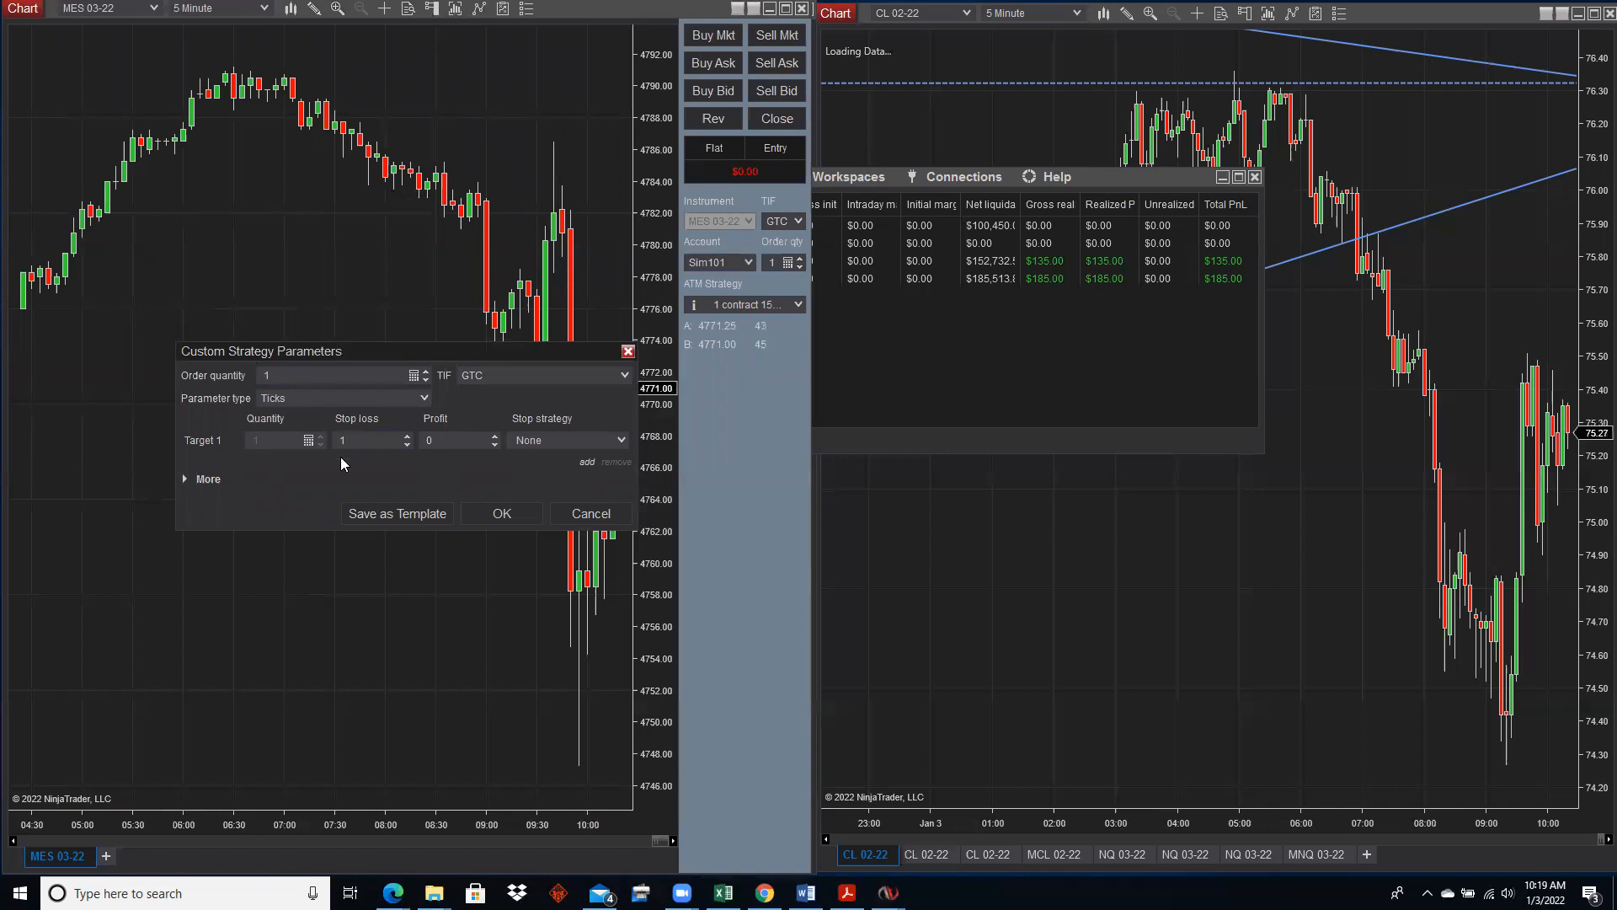
{"action": "left_click", "coordinate": [586, 463]}
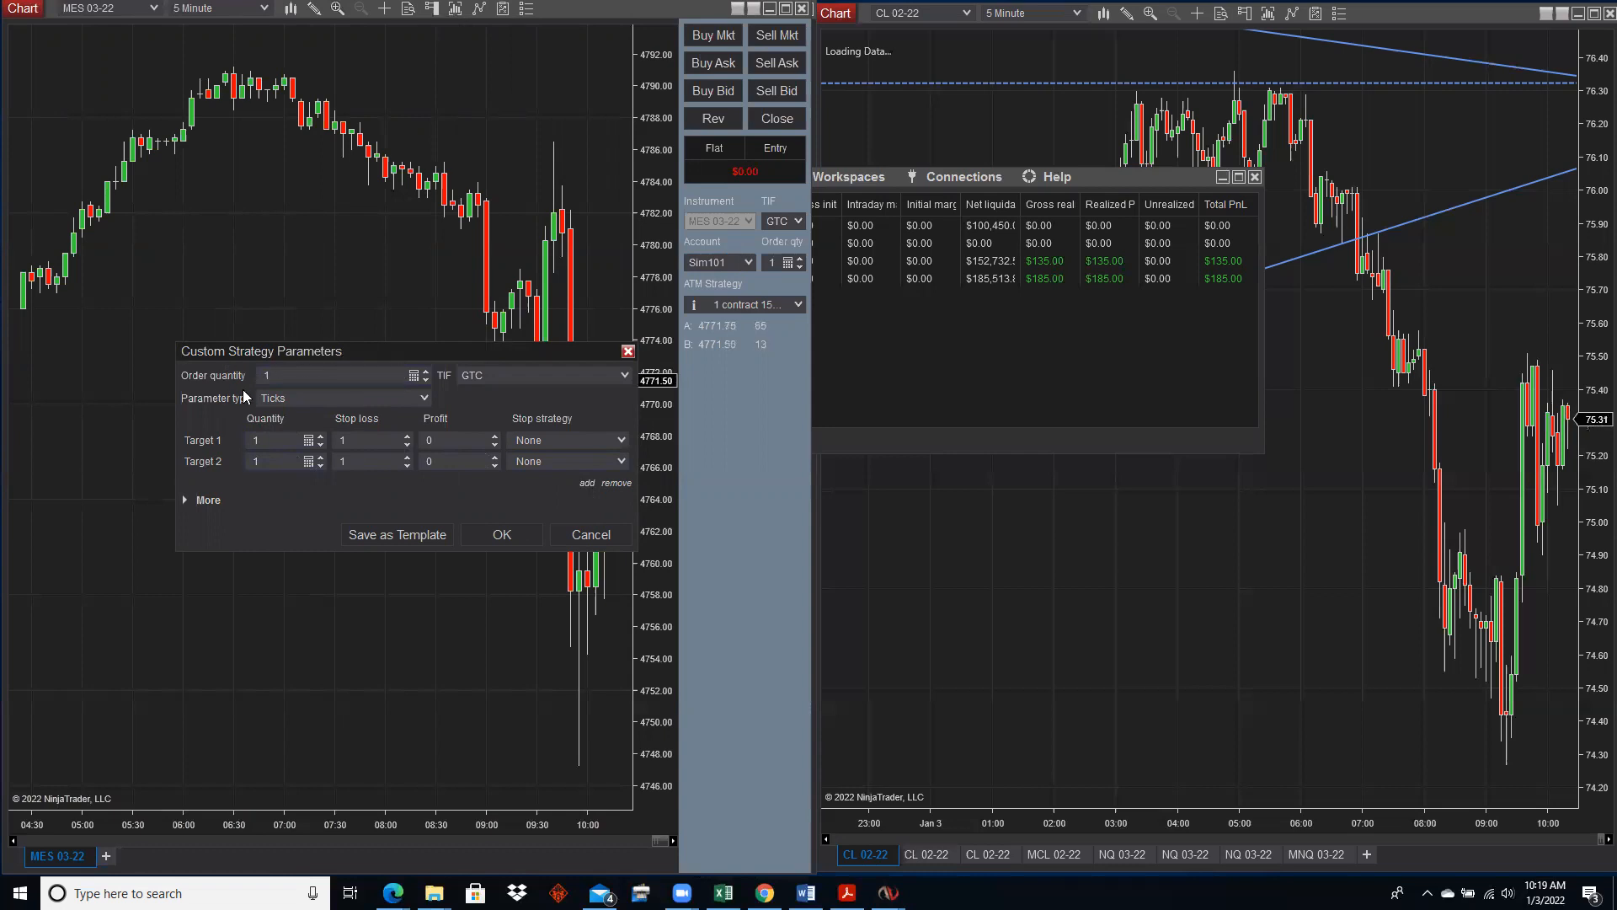
{"action": "left_click", "coordinate": [425, 372]}
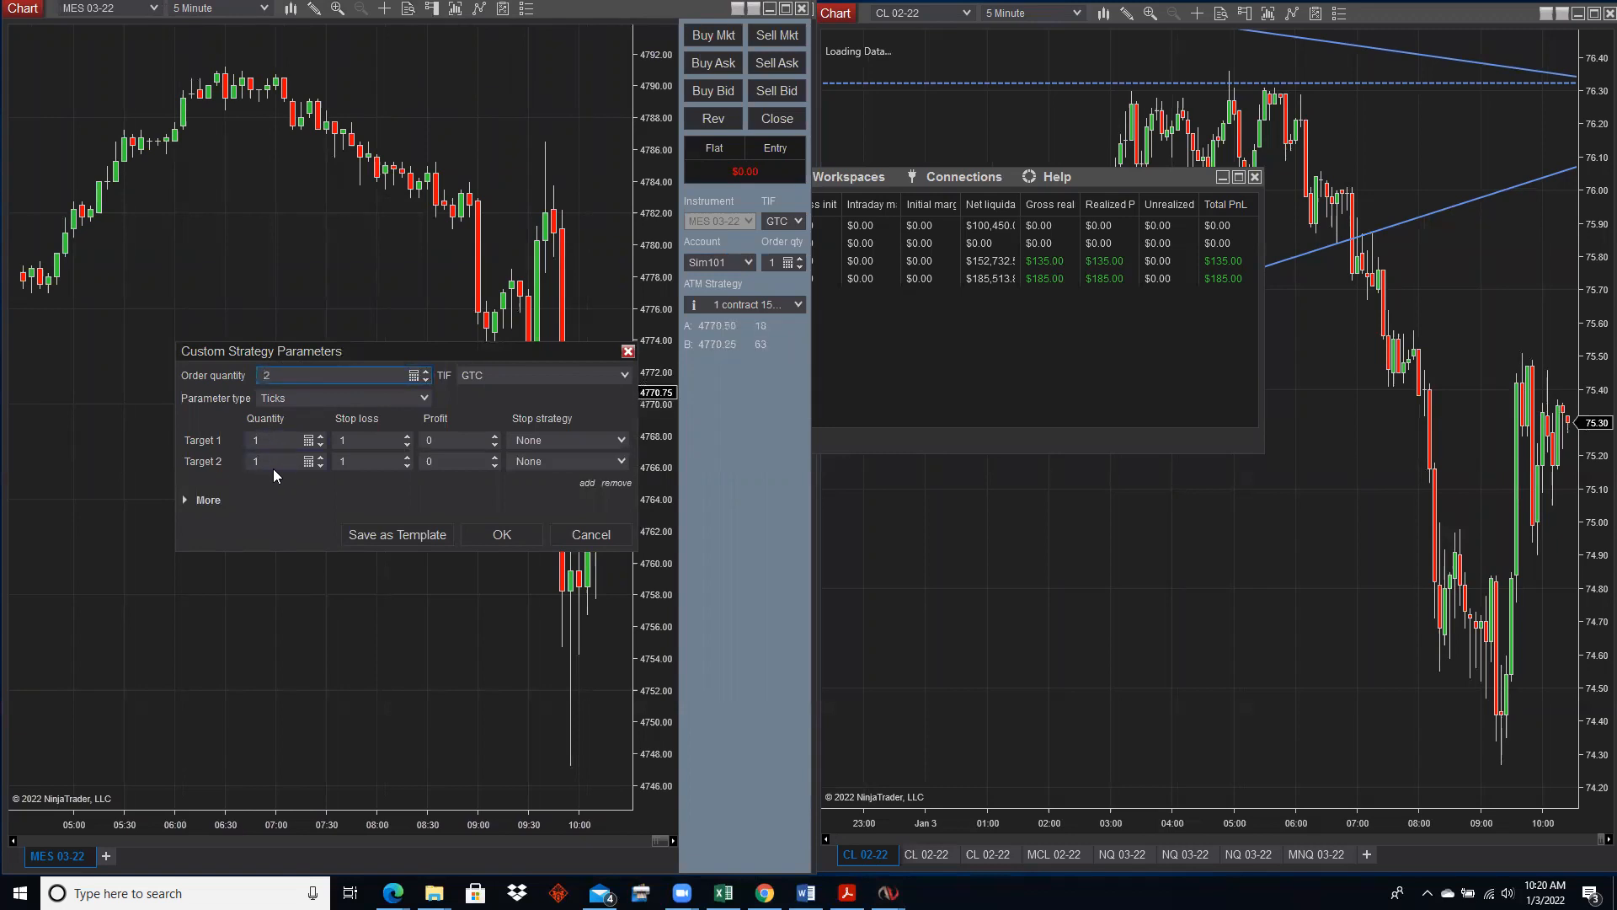
Set the stop loss of both targets to 15 ticks, with profits of 10 for Target 1 and 20 for Target 2.
{"action": "left_click", "coordinate": [365, 438]}
{"action": "type", "text": "5"}
{"action": "left_click", "coordinate": [378, 463]}
{"action": "type", "text": "5"}
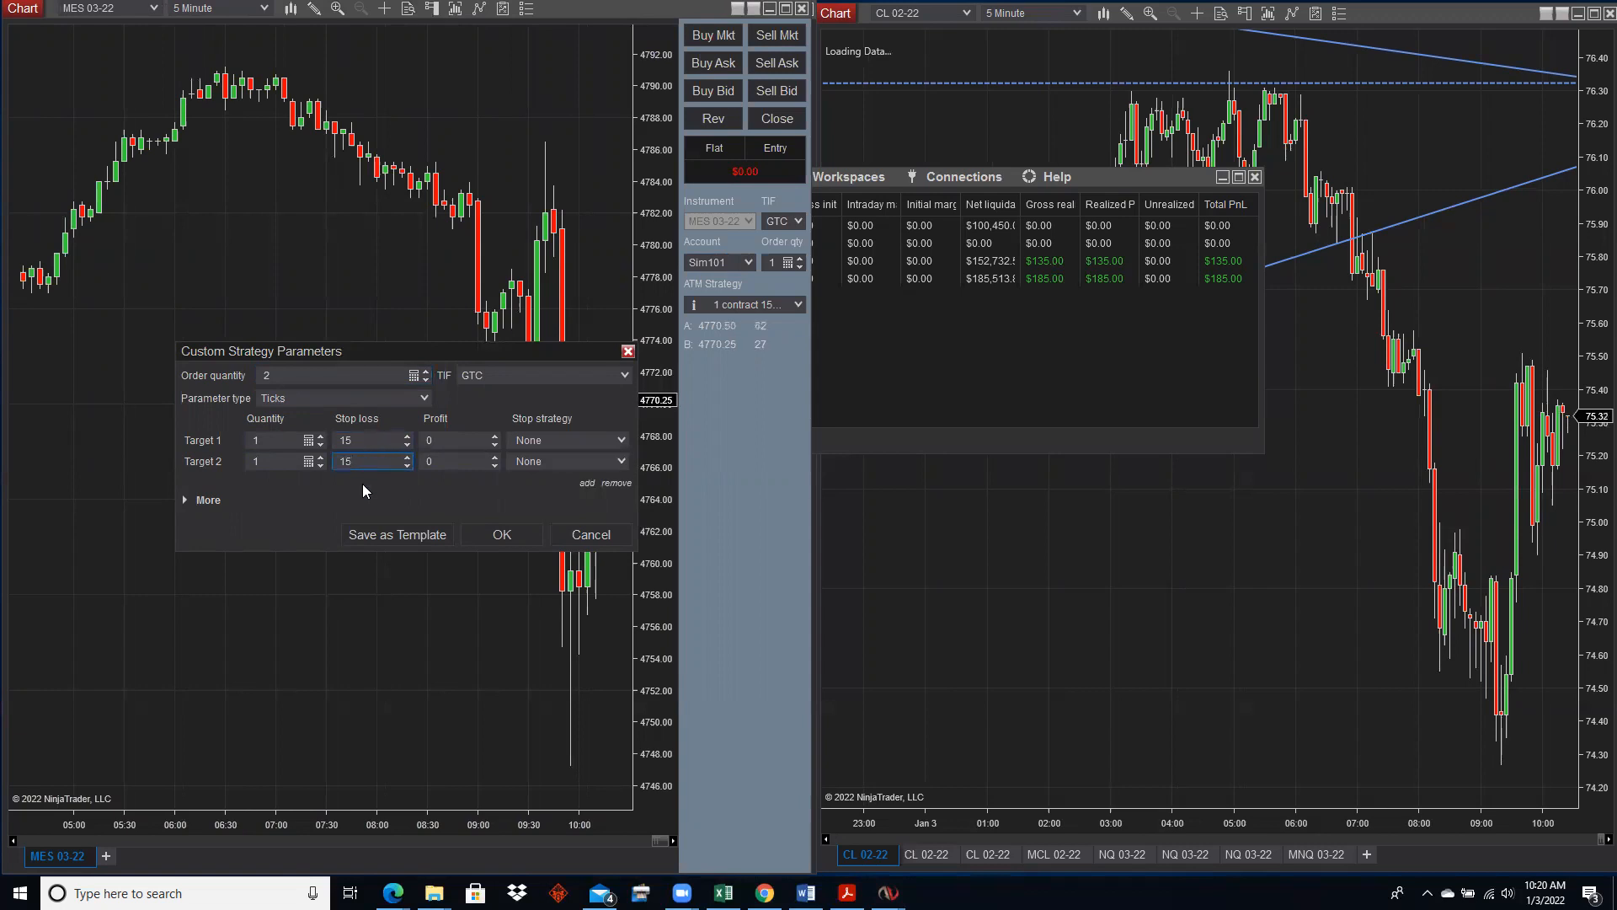
{"action": "left_click", "coordinate": [453, 439]}
{"action": "type", "text": "10"}
{"action": "left_click", "coordinate": [445, 462]}
{"action": "type", "text": "20"}
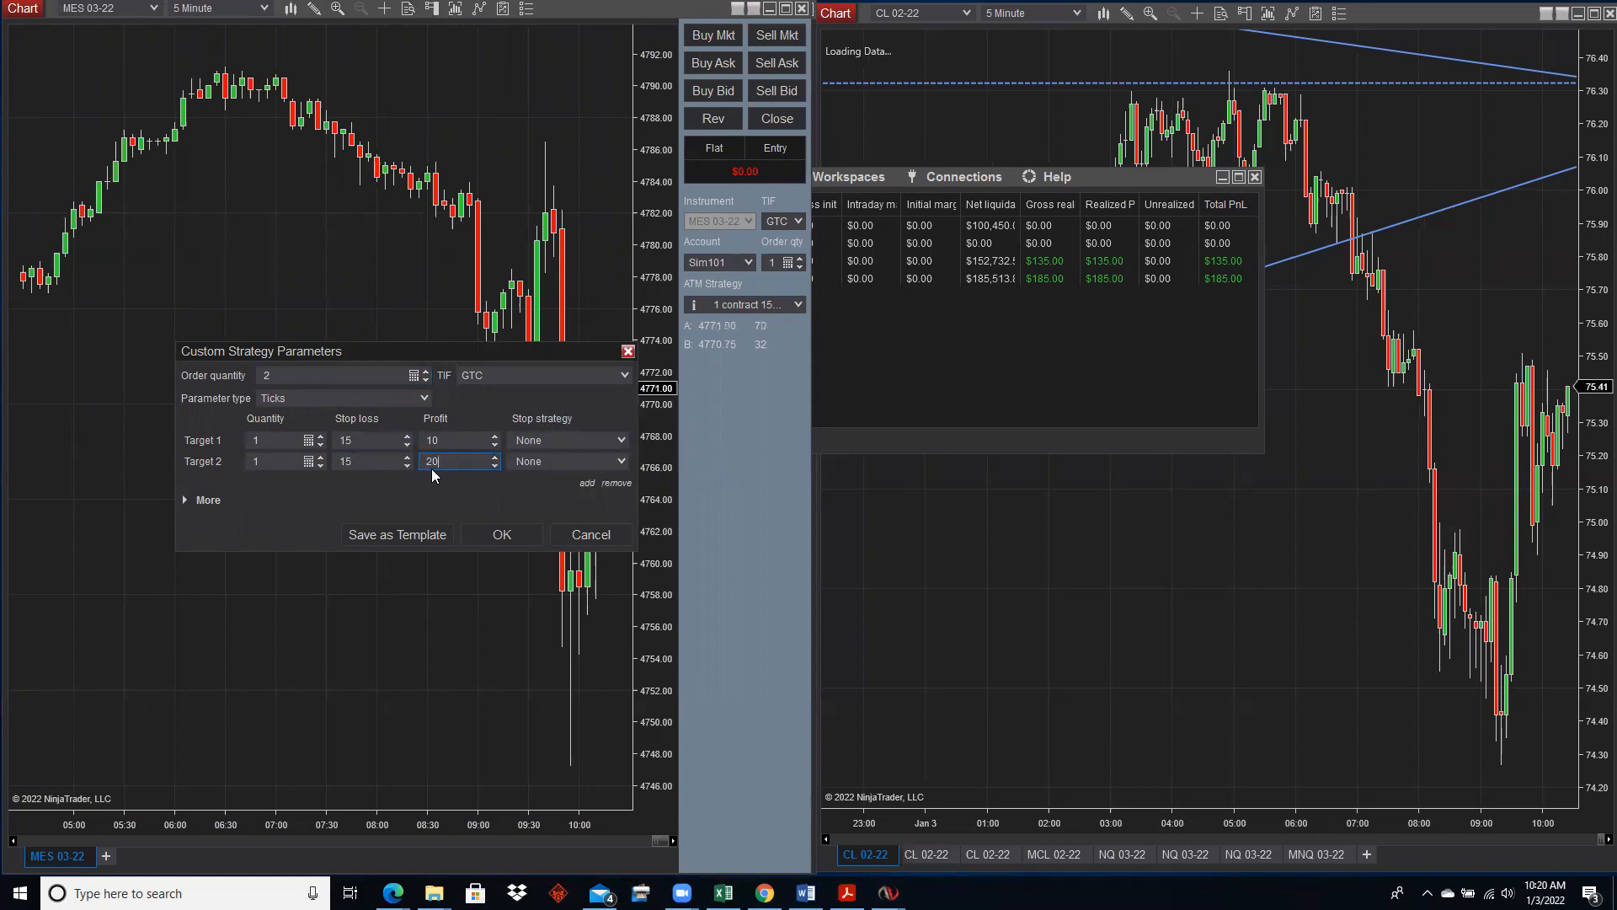
Give Target 2 a custom stop strategy with an auto breakeven profit trigger of 10 plus 2 ticks.
{"action": "left_click", "coordinate": [620, 460]}
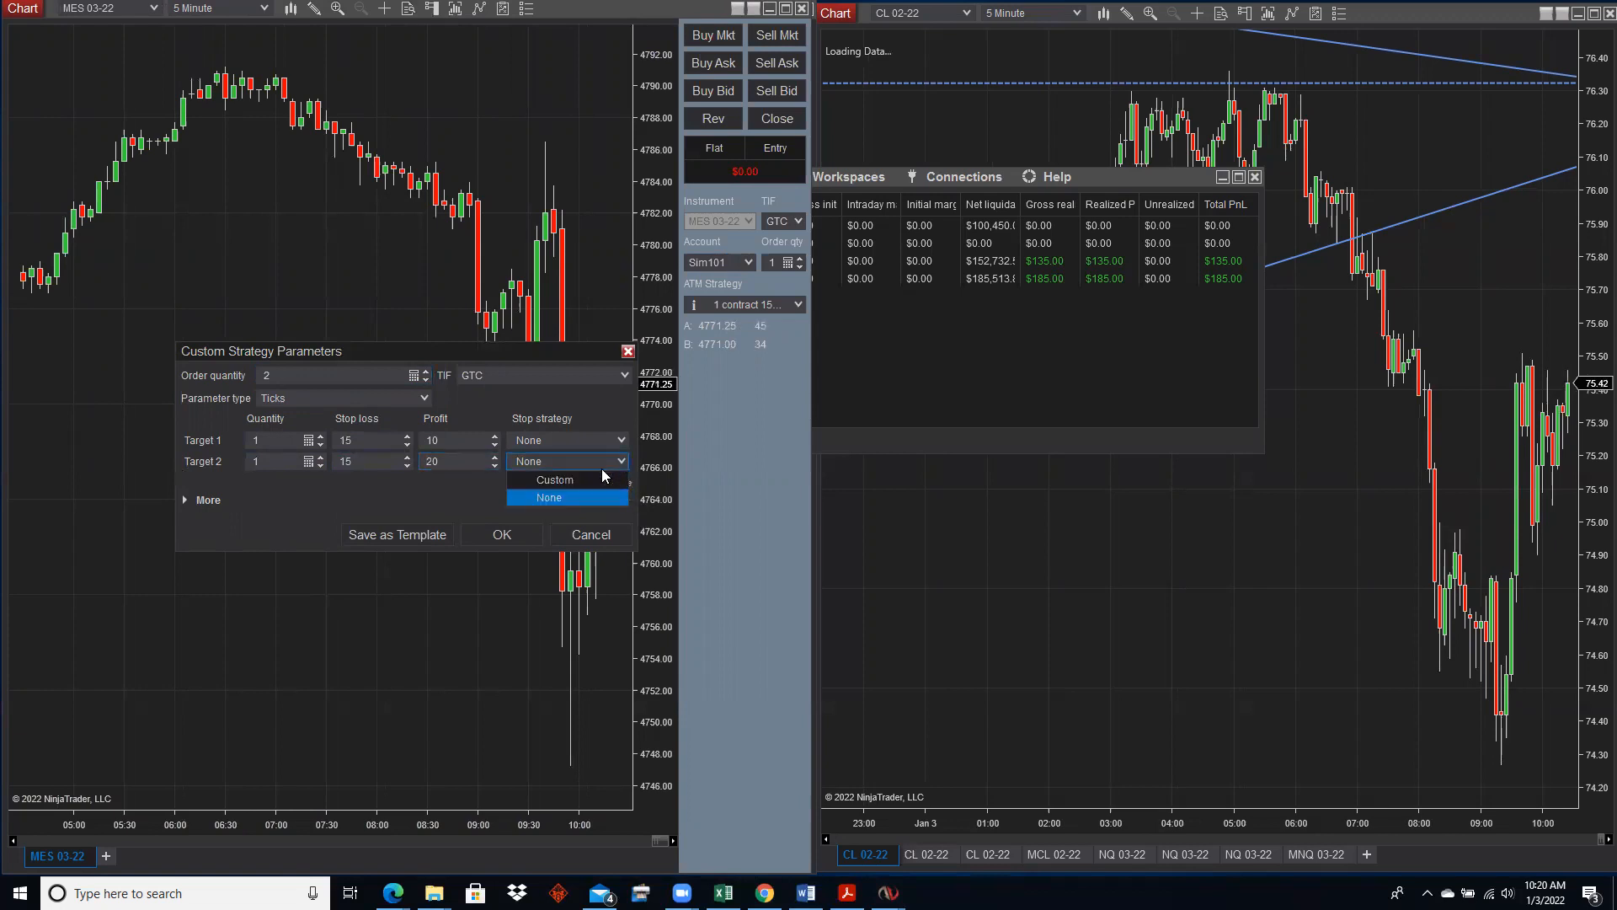
{"action": "left_click", "coordinate": [555, 481]}
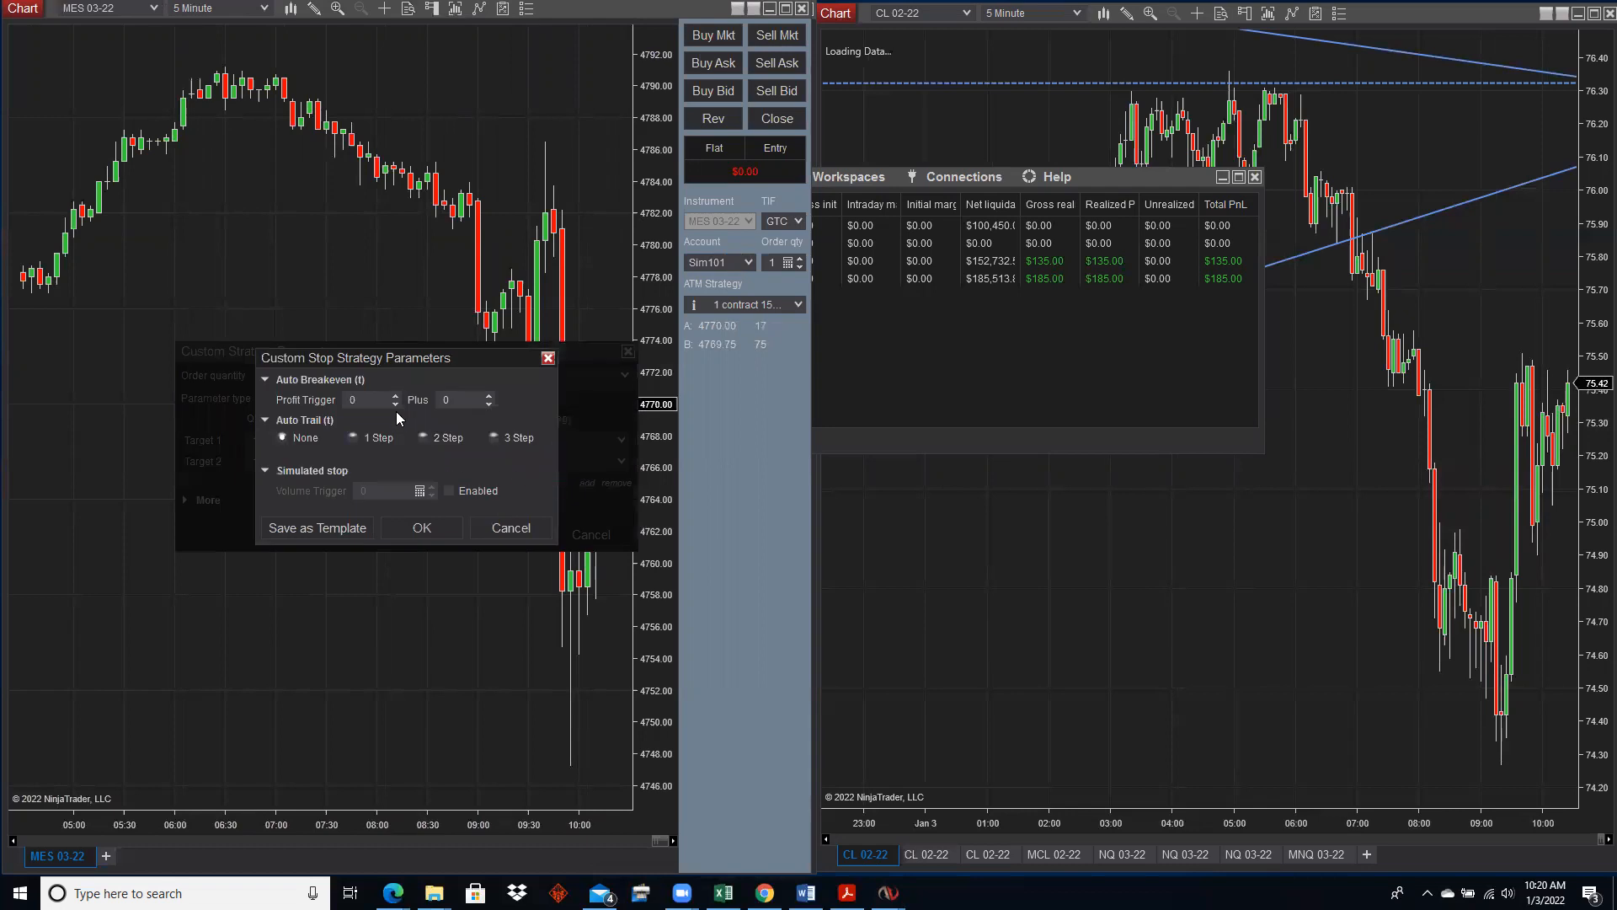
{"action": "left_click", "coordinate": [371, 397]}
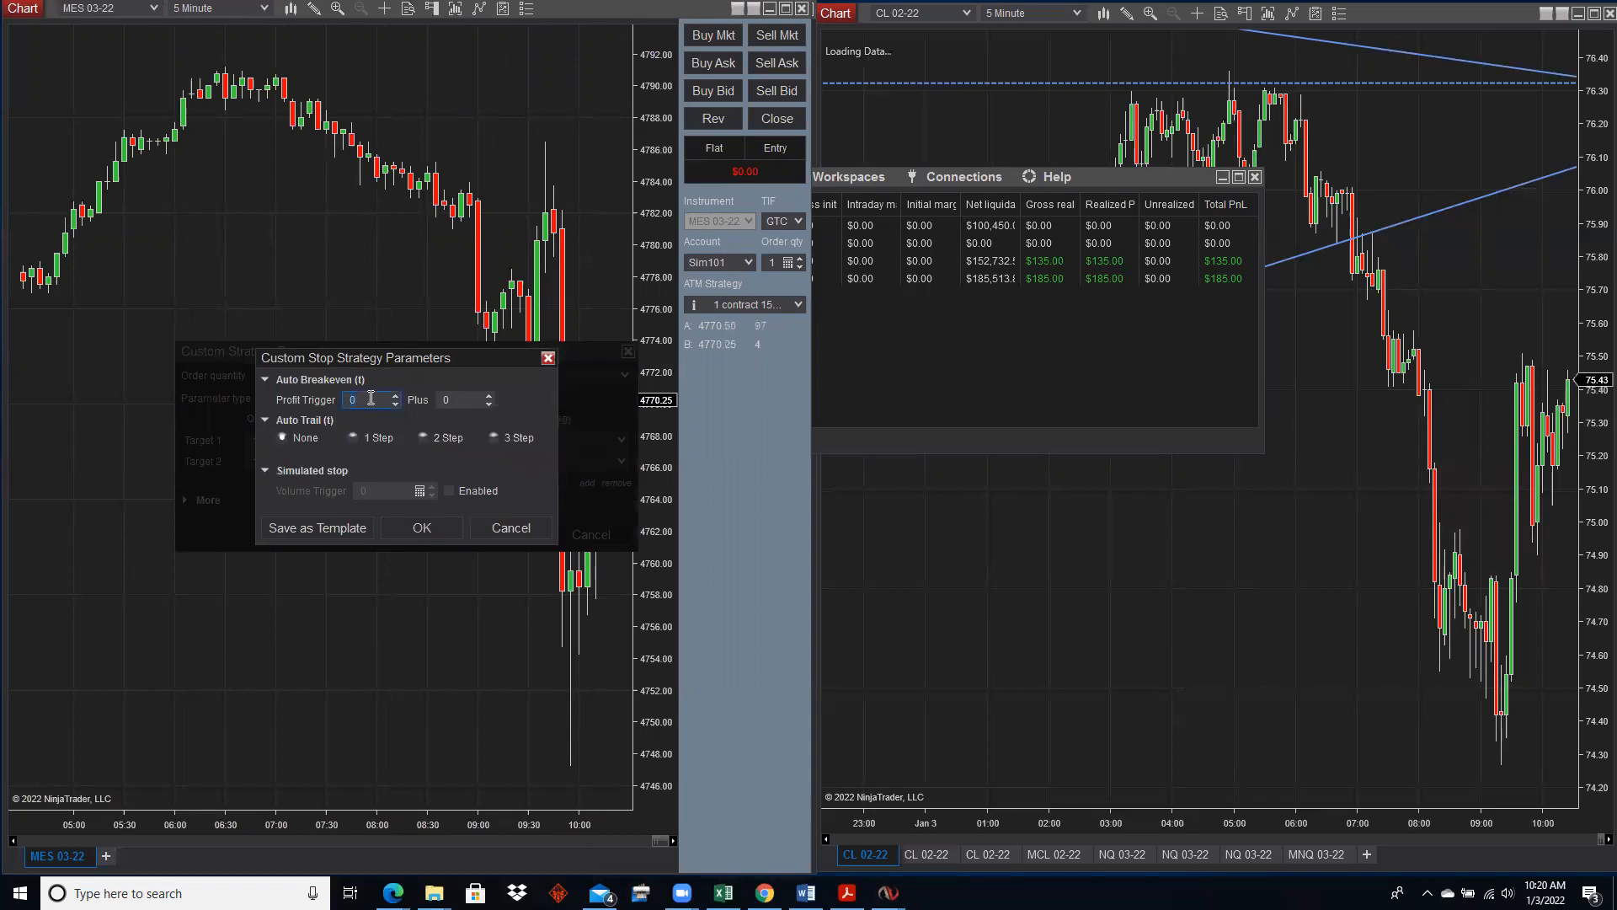
{"action": "type", "text": "10"}
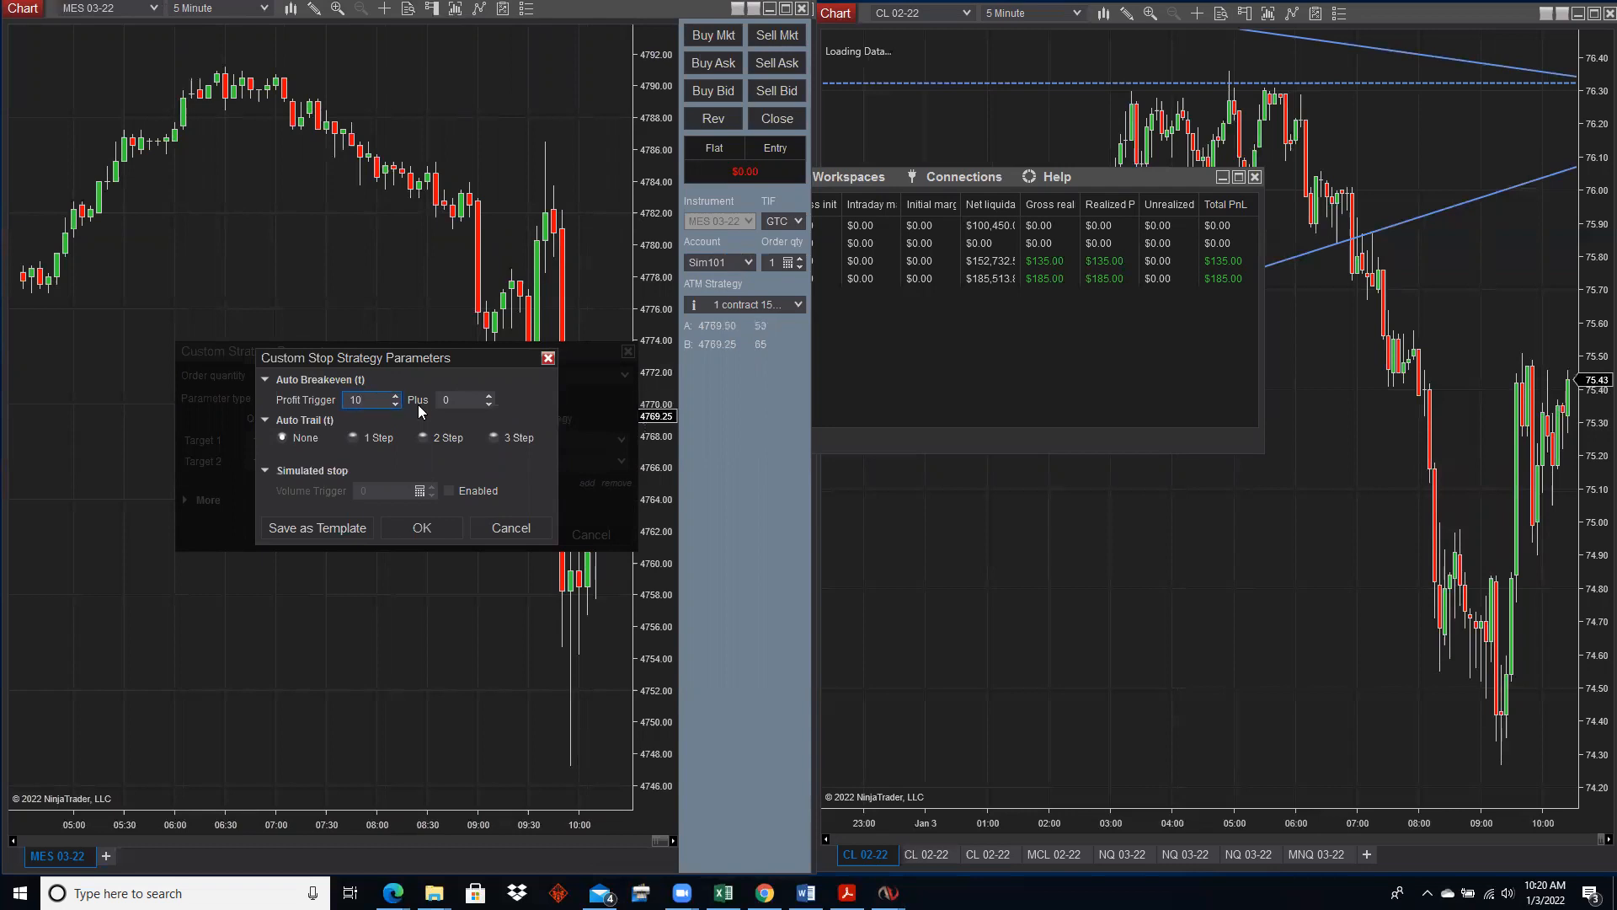
{"action": "left_click", "coordinate": [488, 396]}
{"action": "left_click", "coordinate": [488, 396]}
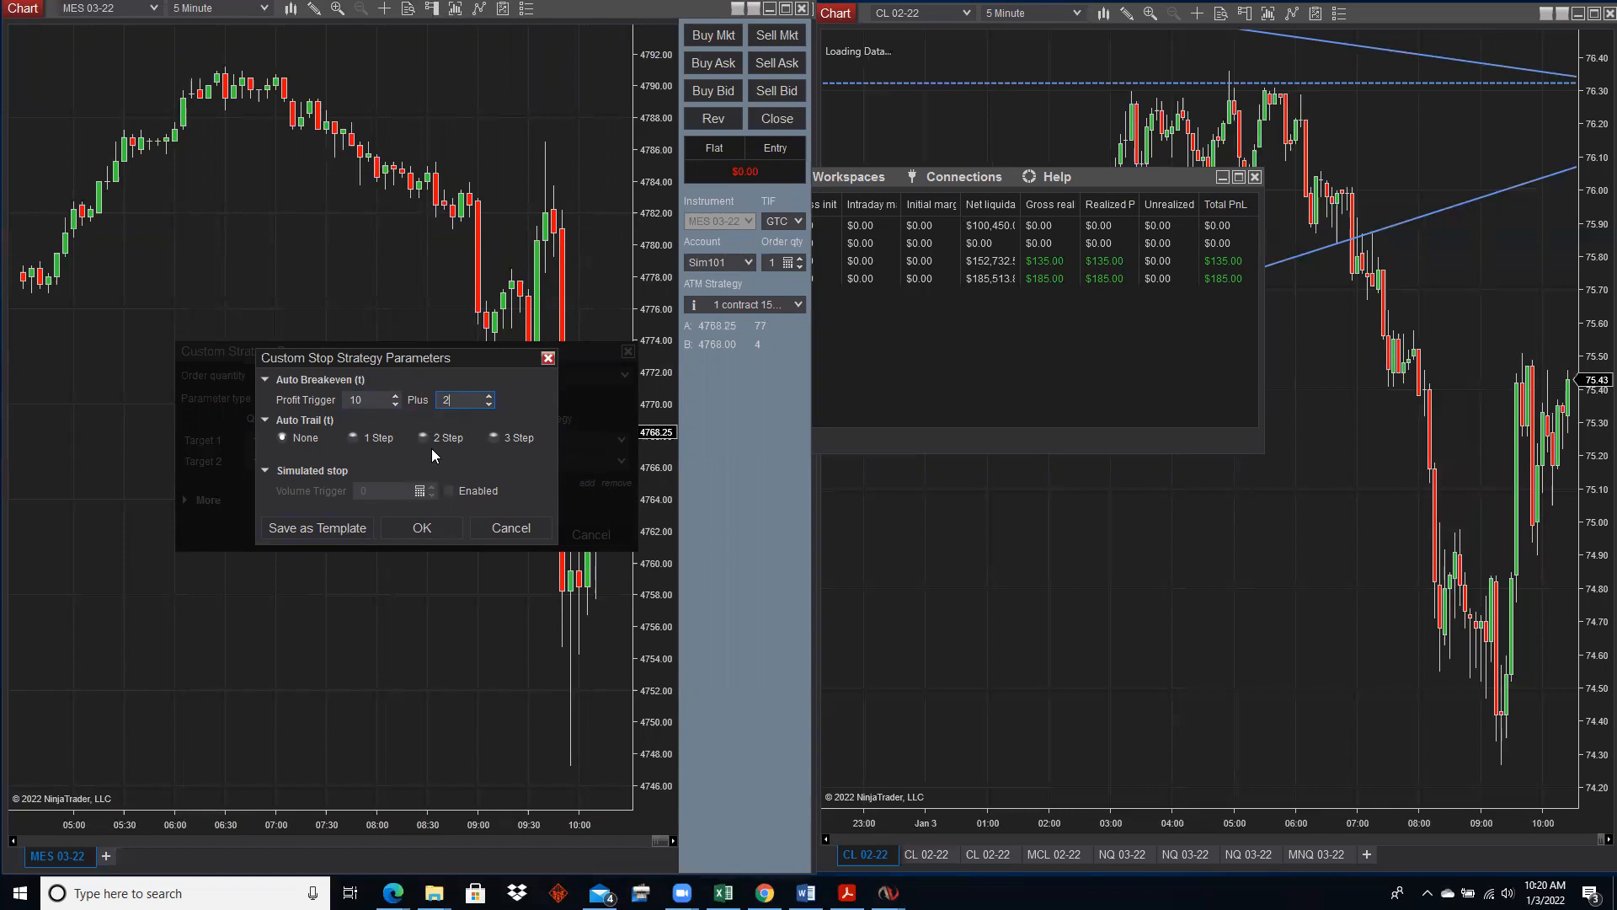
{"action": "left_click", "coordinate": [419, 528]}
Check the save-template dialog without saving and discard the two-target custom strategy.
{"action": "left_click", "coordinate": [404, 536]}
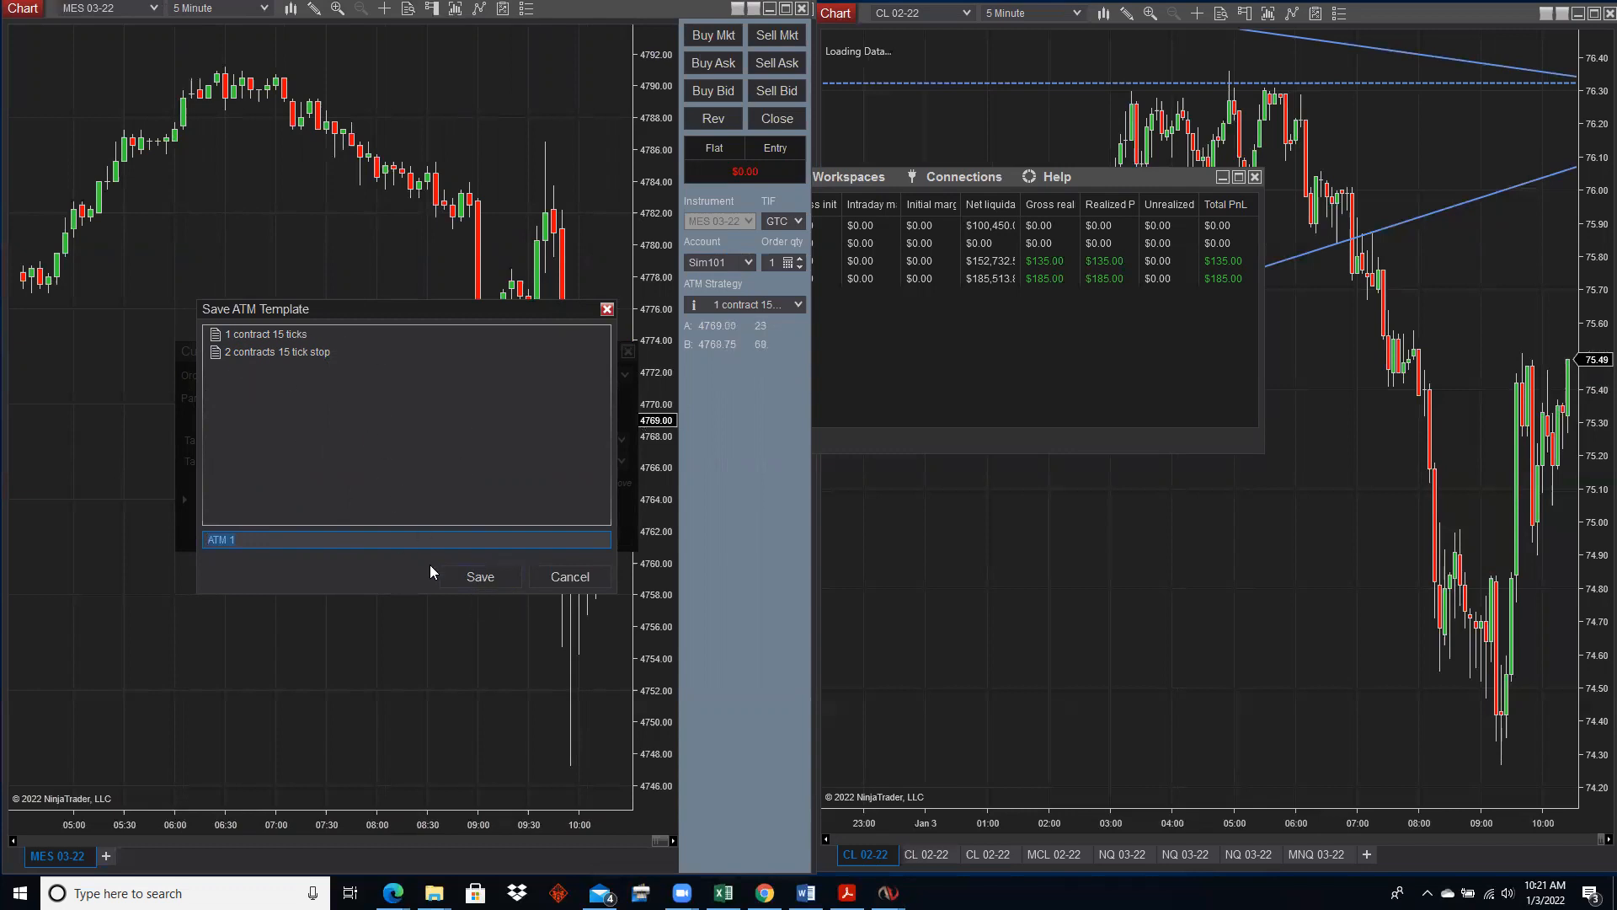
{"action": "left_click", "coordinate": [579, 578]}
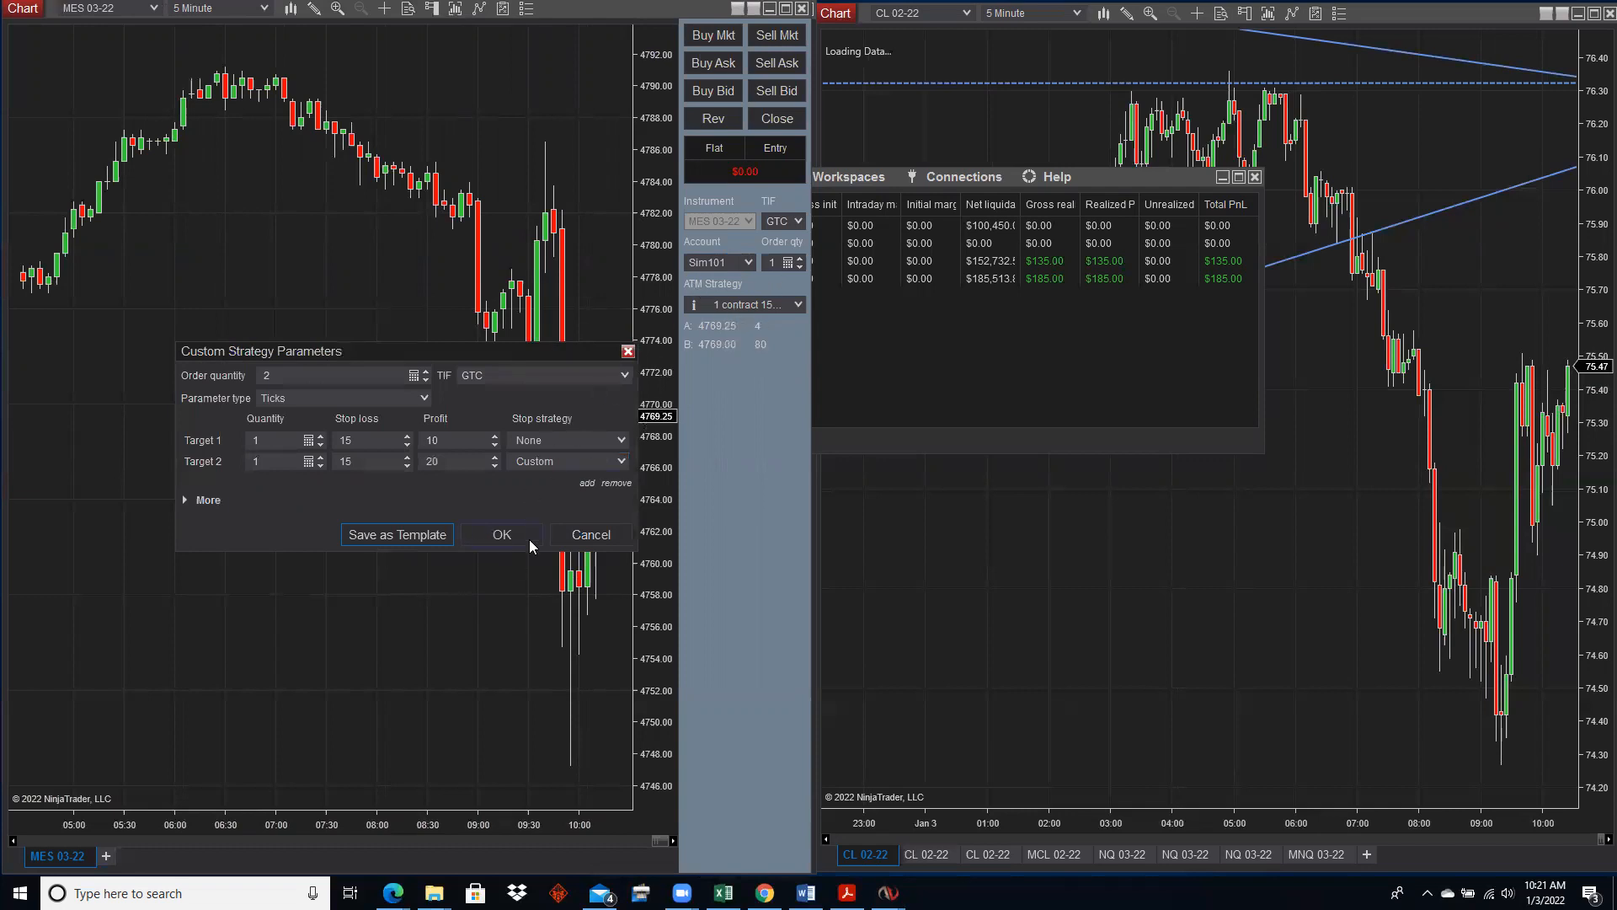
{"action": "left_click", "coordinate": [582, 535]}
Switch the ATM strategy to 2 contracts 15 tick stop and return to 1 contract 15 ticks.
{"action": "left_click", "coordinate": [797, 304]}
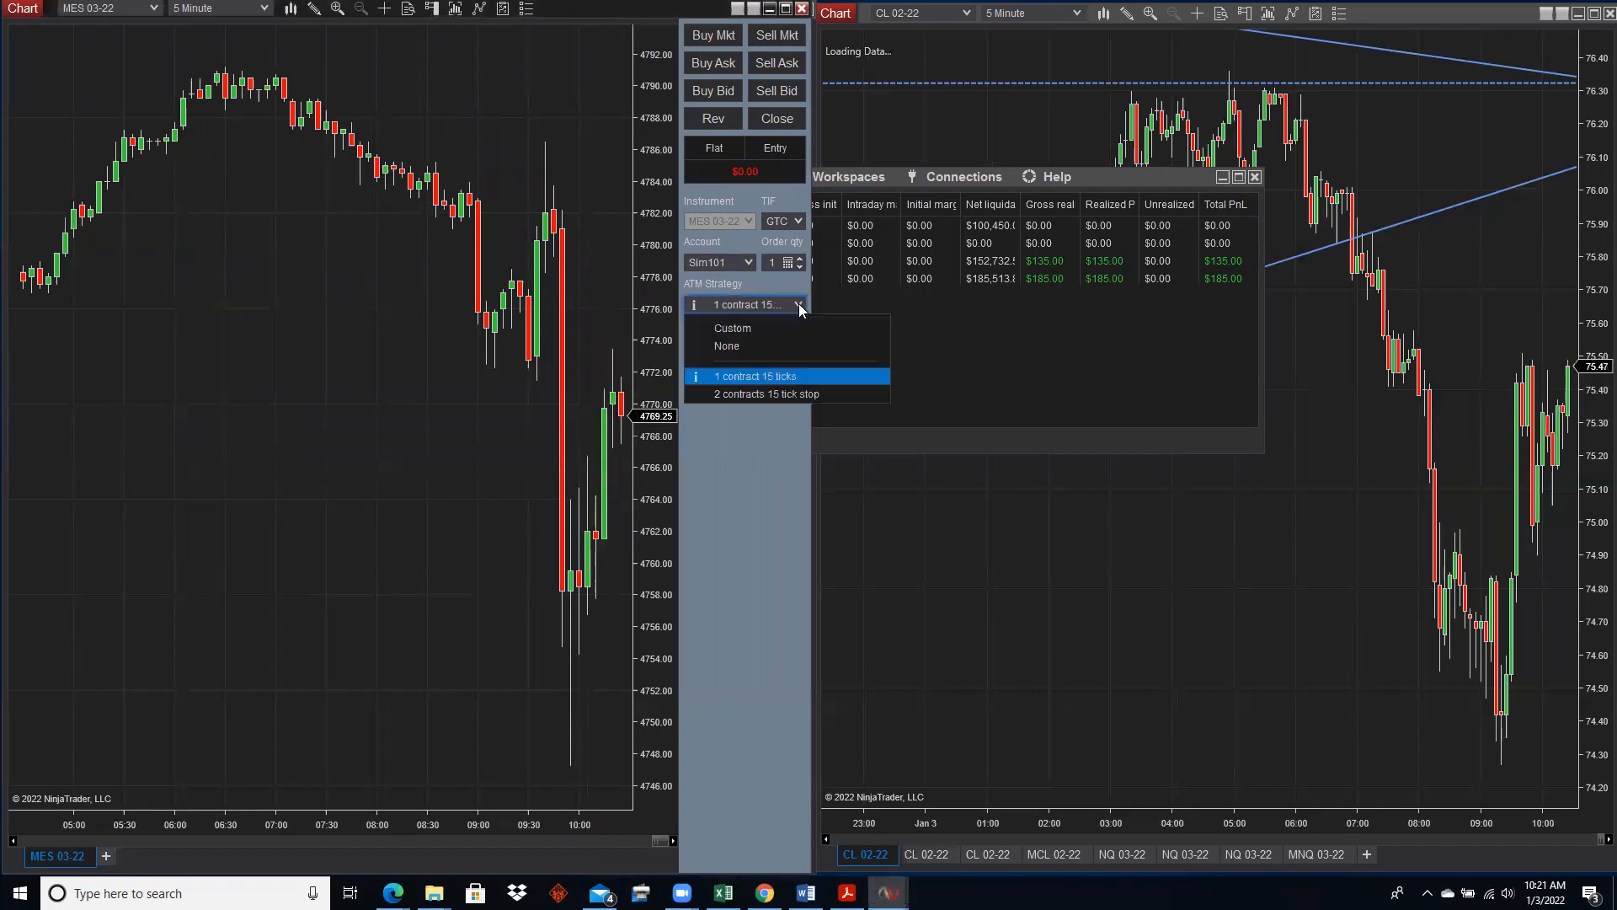
{"action": "left_click", "coordinate": [738, 394]}
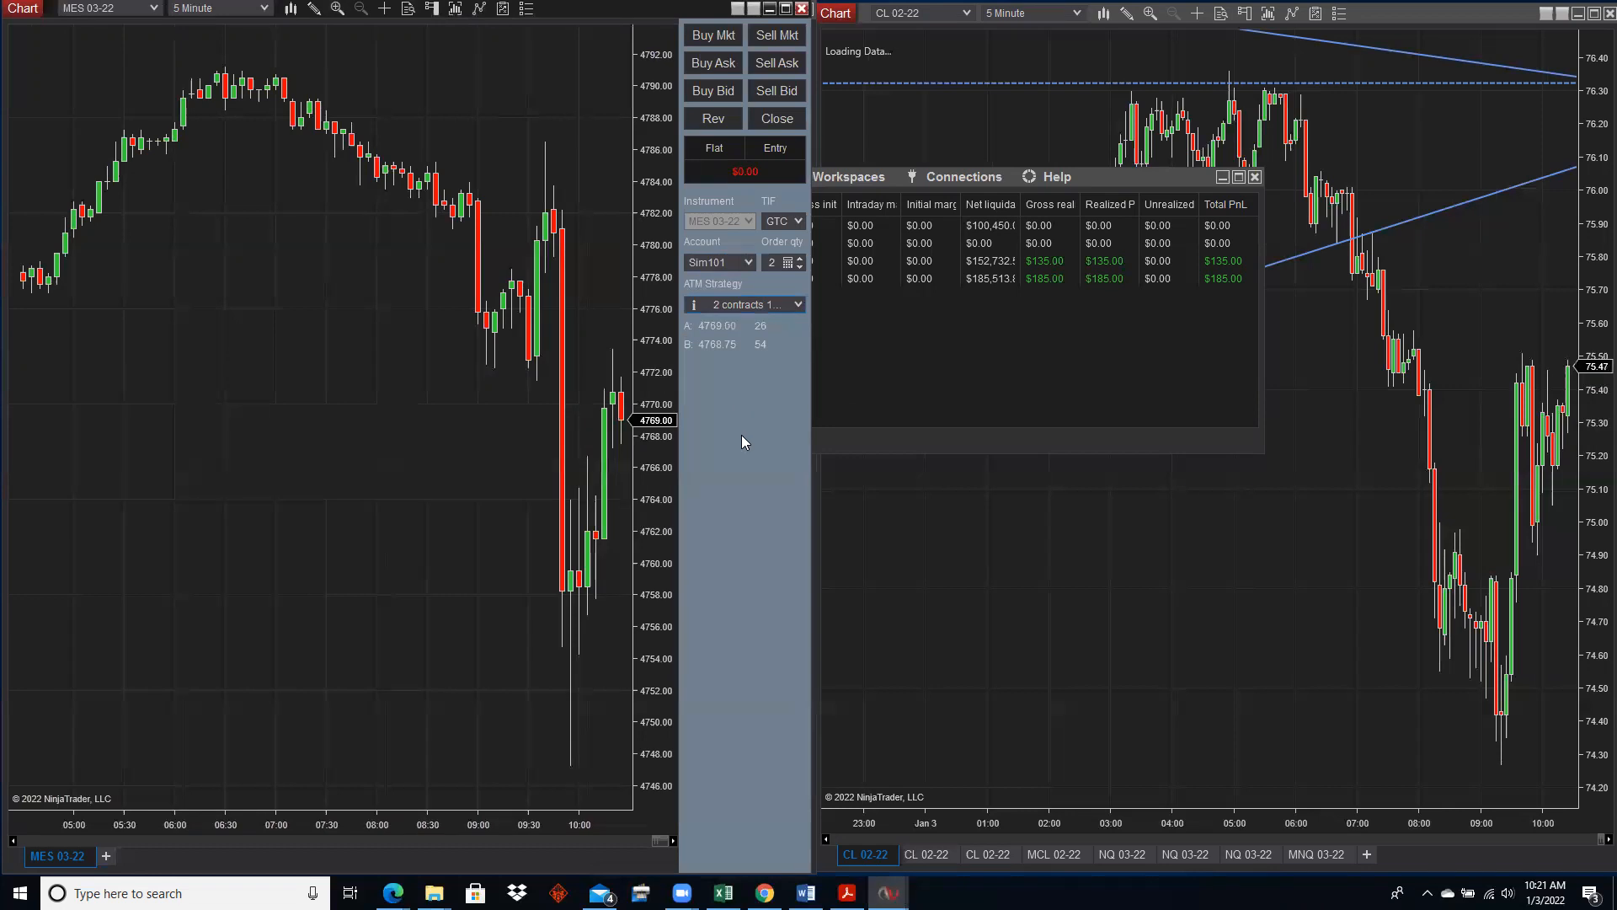
{"action": "left_click", "coordinate": [798, 304]}
{"action": "left_click", "coordinate": [770, 373]}
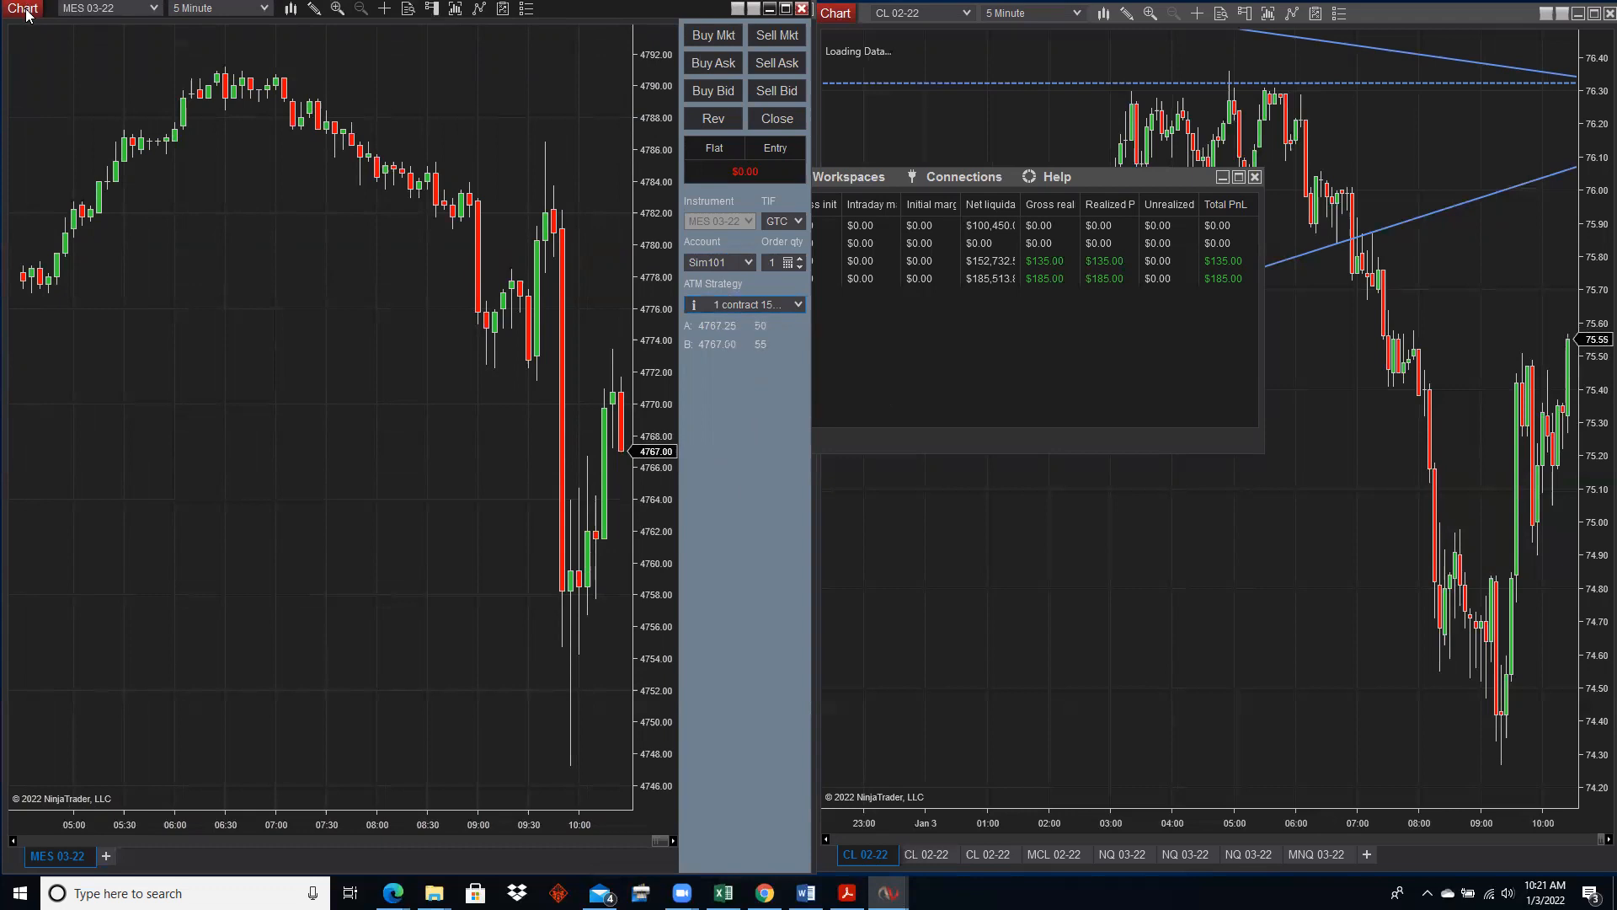
Duplicate the MES chart window and place the copy beside the original, covering the CL chart.
{"action": "left_click", "coordinate": [26, 13]}
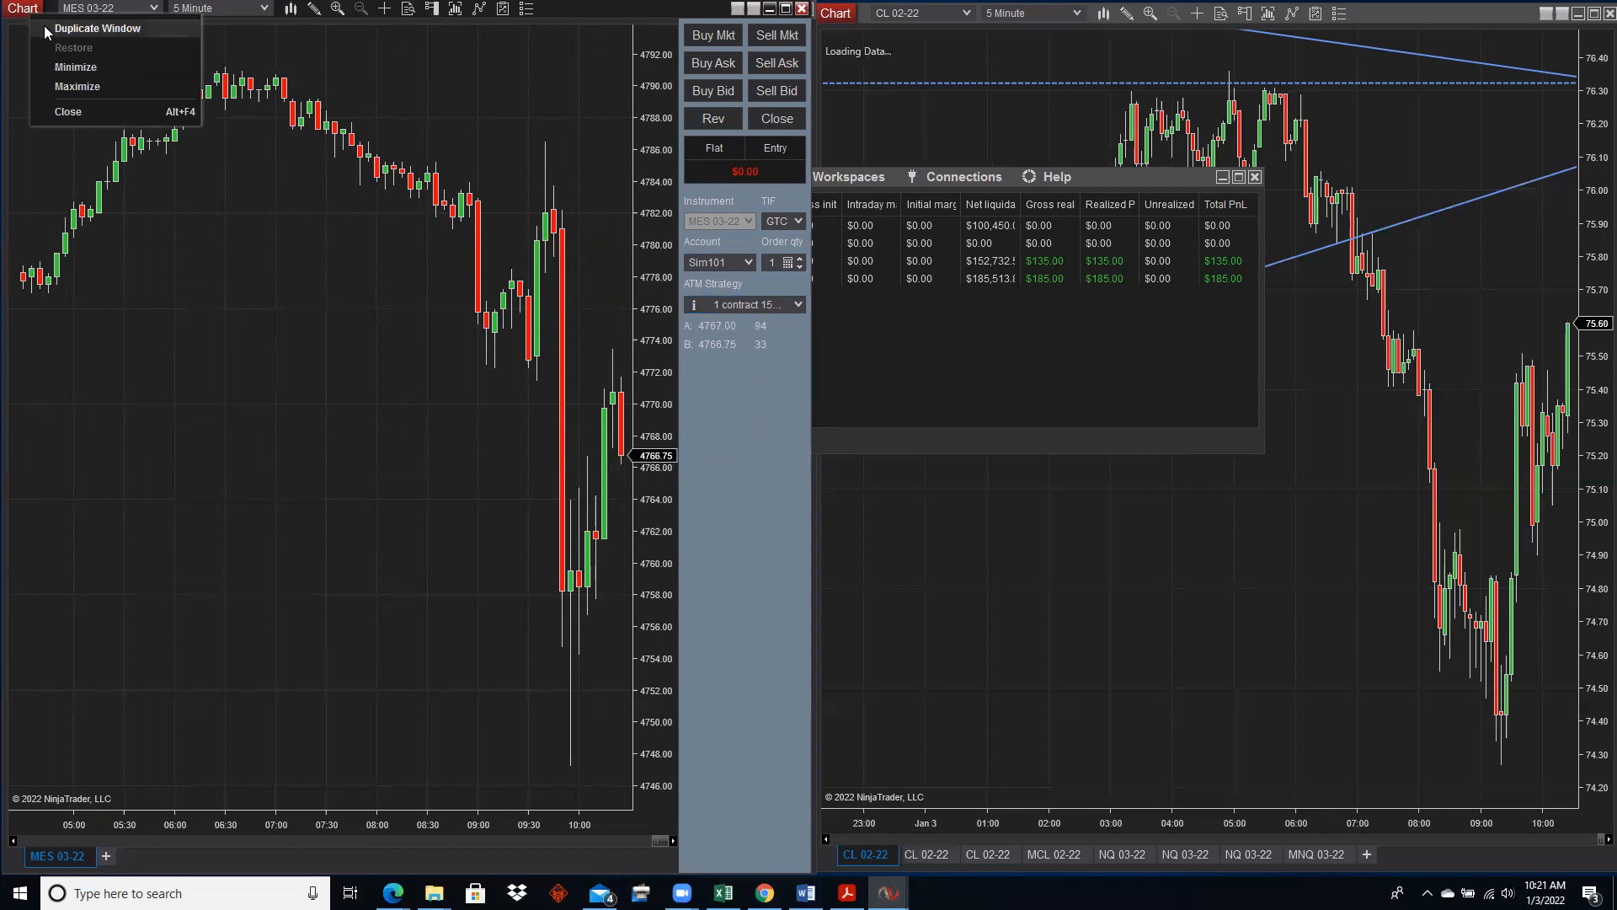
{"action": "left_click", "coordinate": [44, 28]}
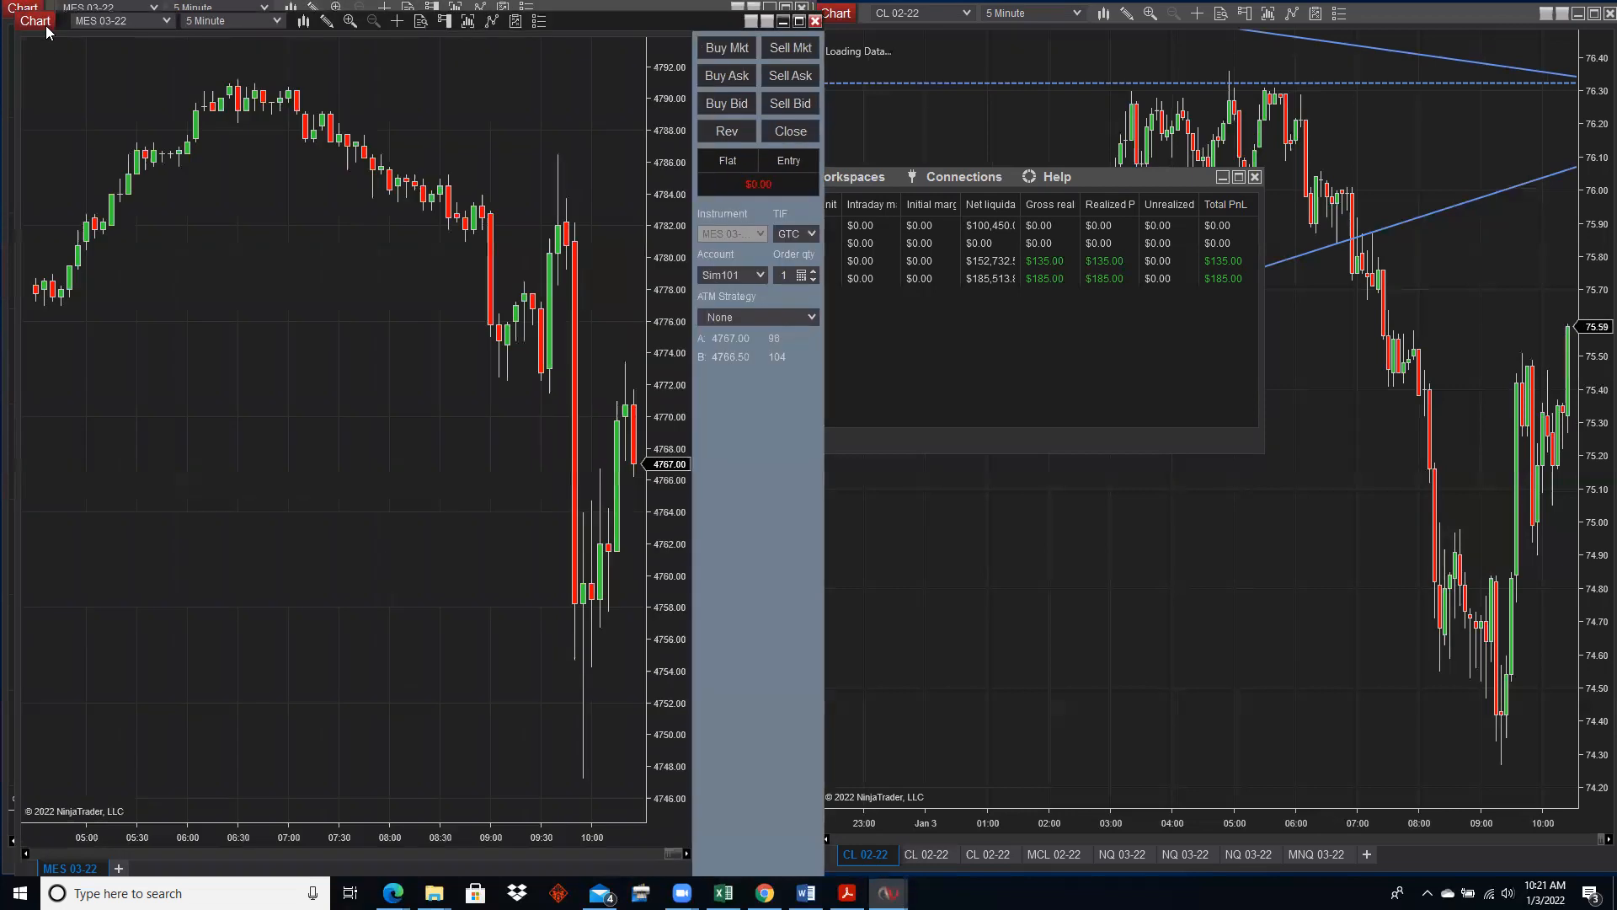
{"action": "left_click_drag", "start_coordinate": [645, 21], "coordinate": [1383, 12]}
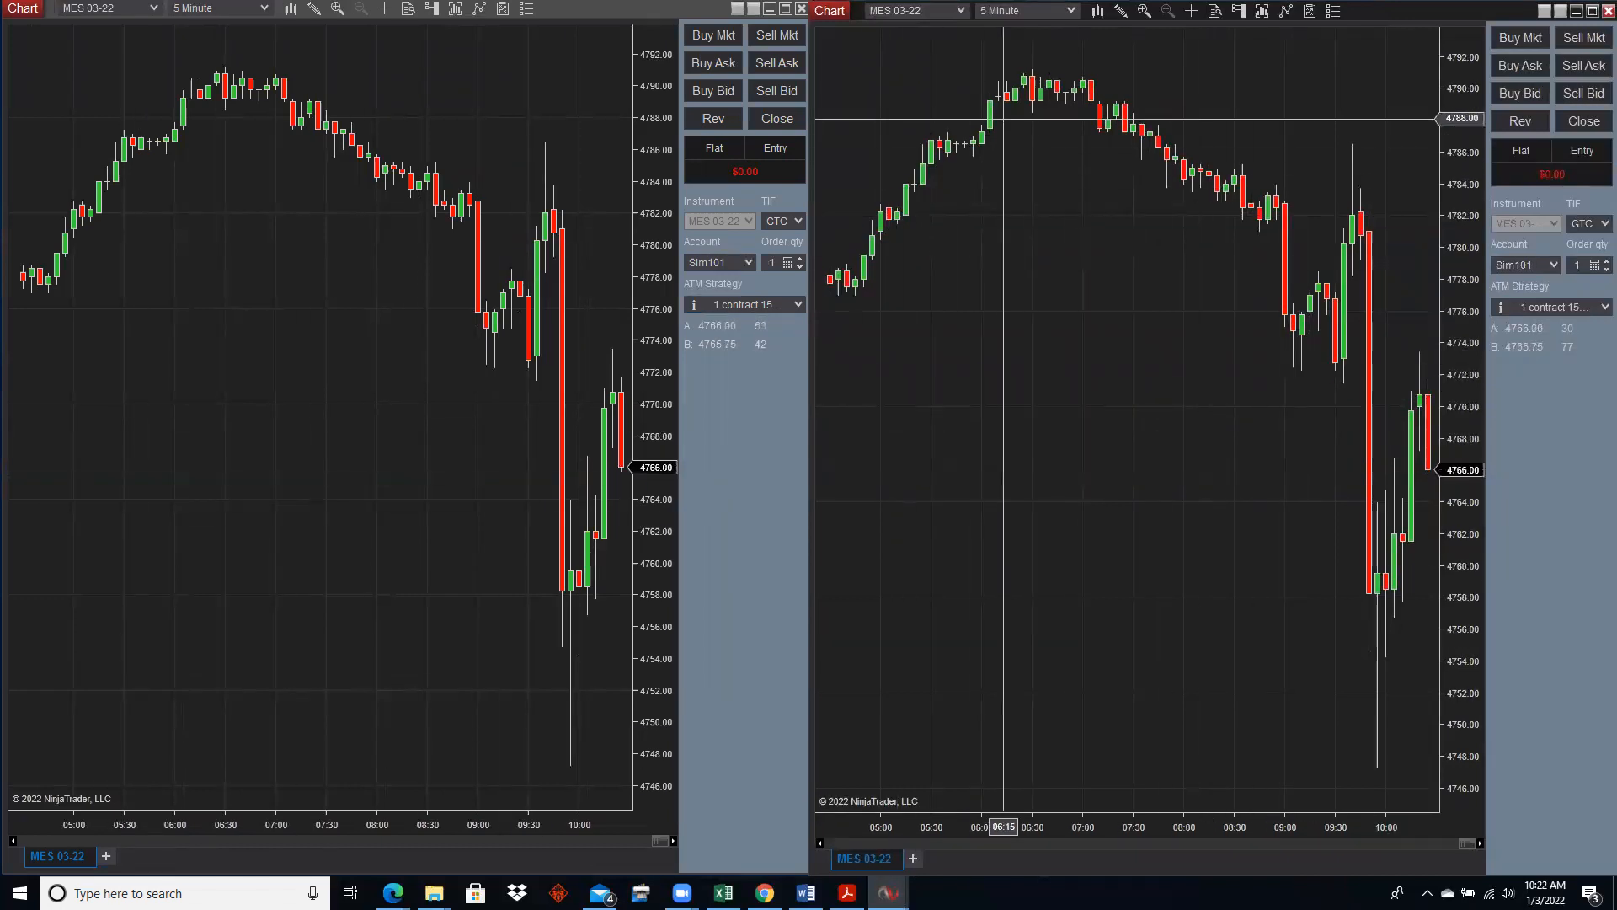
Change the duplicated chart's instrument to MCL, Micro WTI Crude Oil Futures.
{"action": "left_click", "coordinate": [932, 11]}
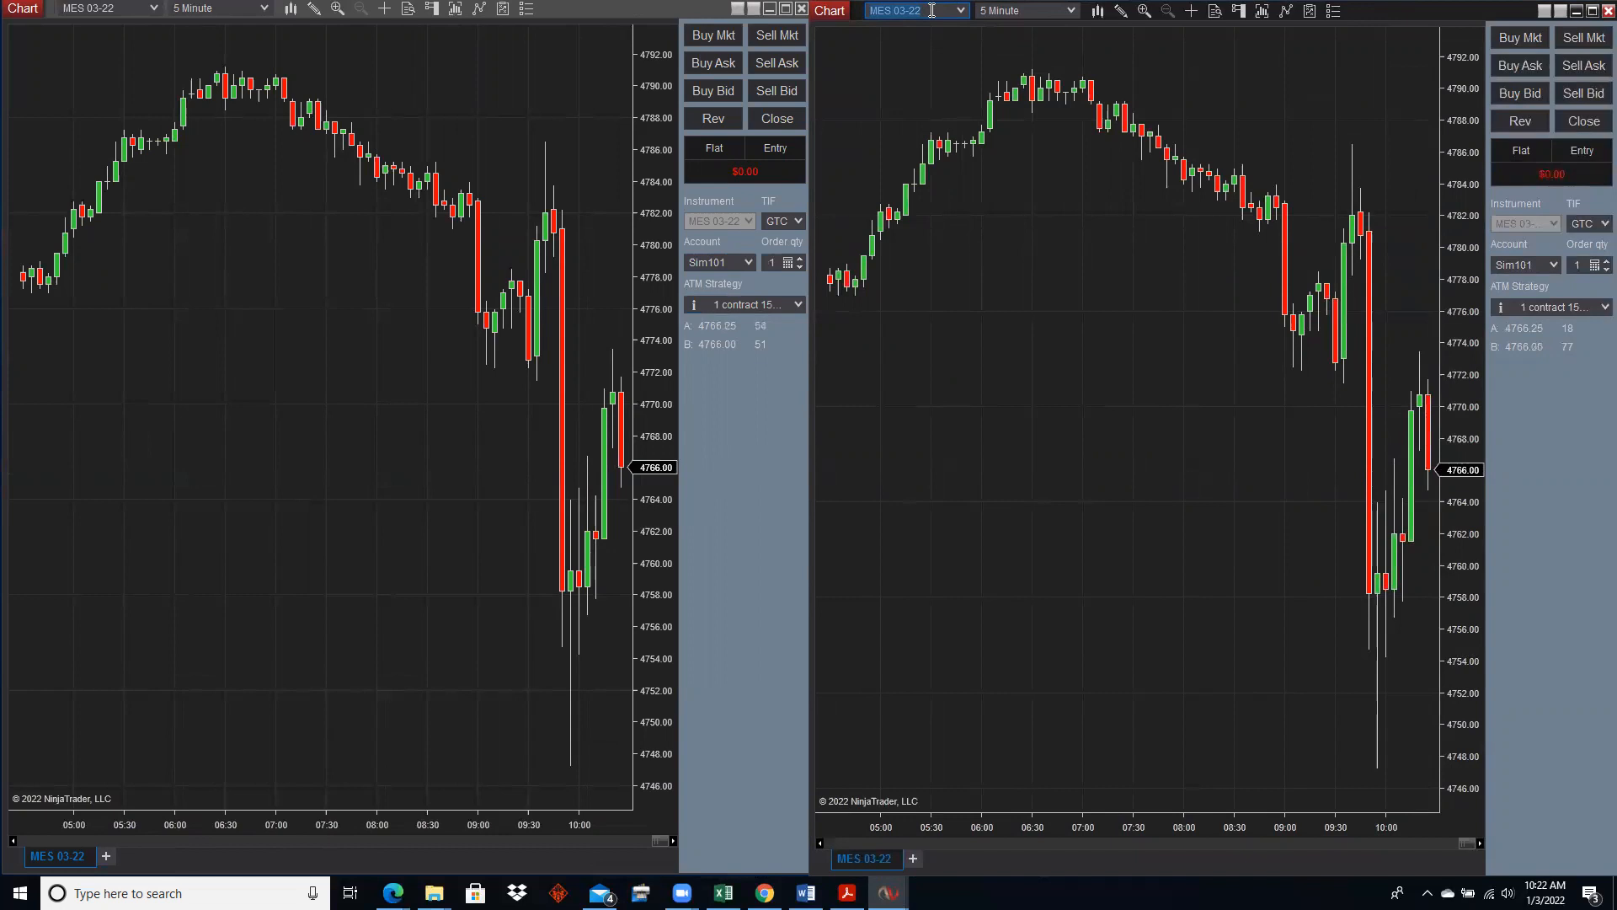
{"action": "type", "text": "MCL"}
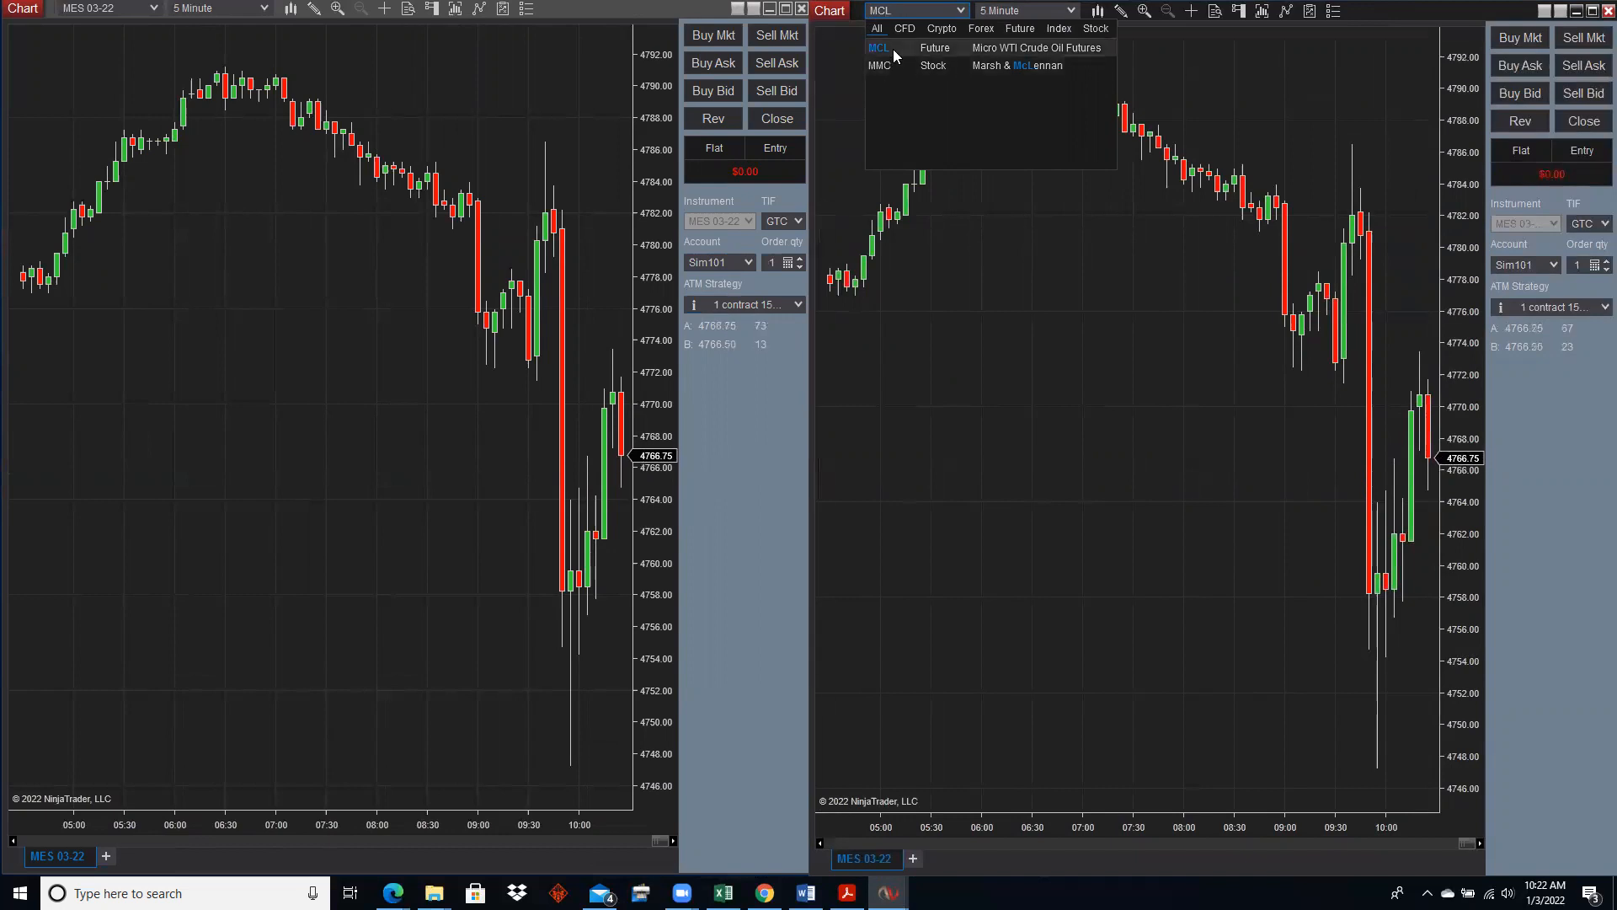
{"action": "left_click", "coordinate": [960, 47]}
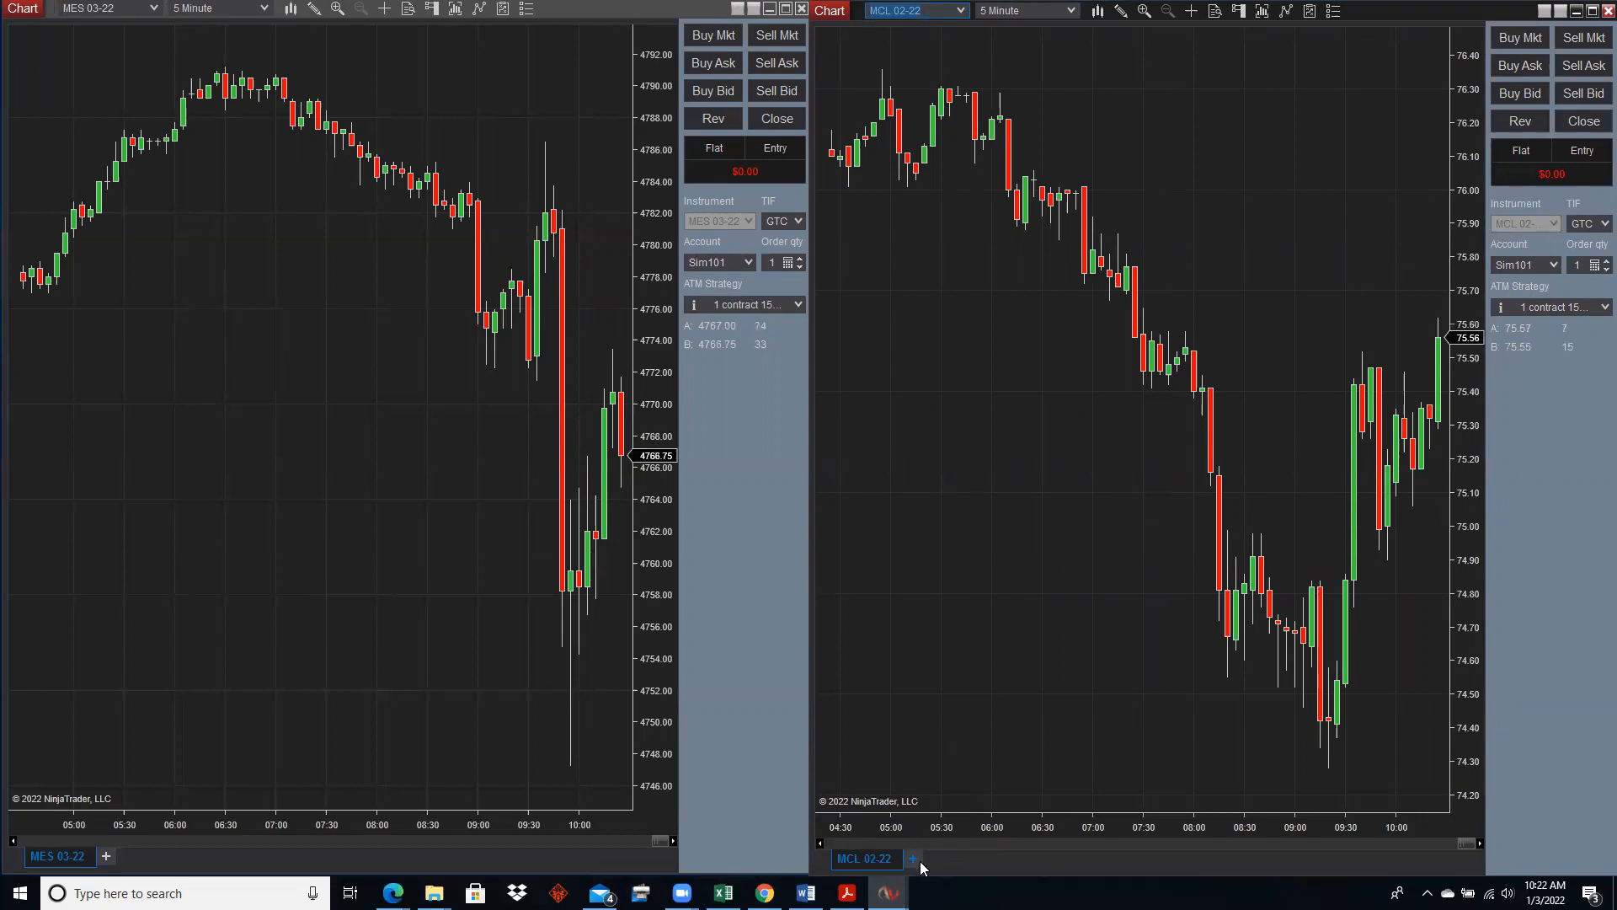
Duplicate the MCL chart in a new tab of its window and change the copy's instrument to MNQ.
{"action": "right_click", "coordinate": [853, 859]}
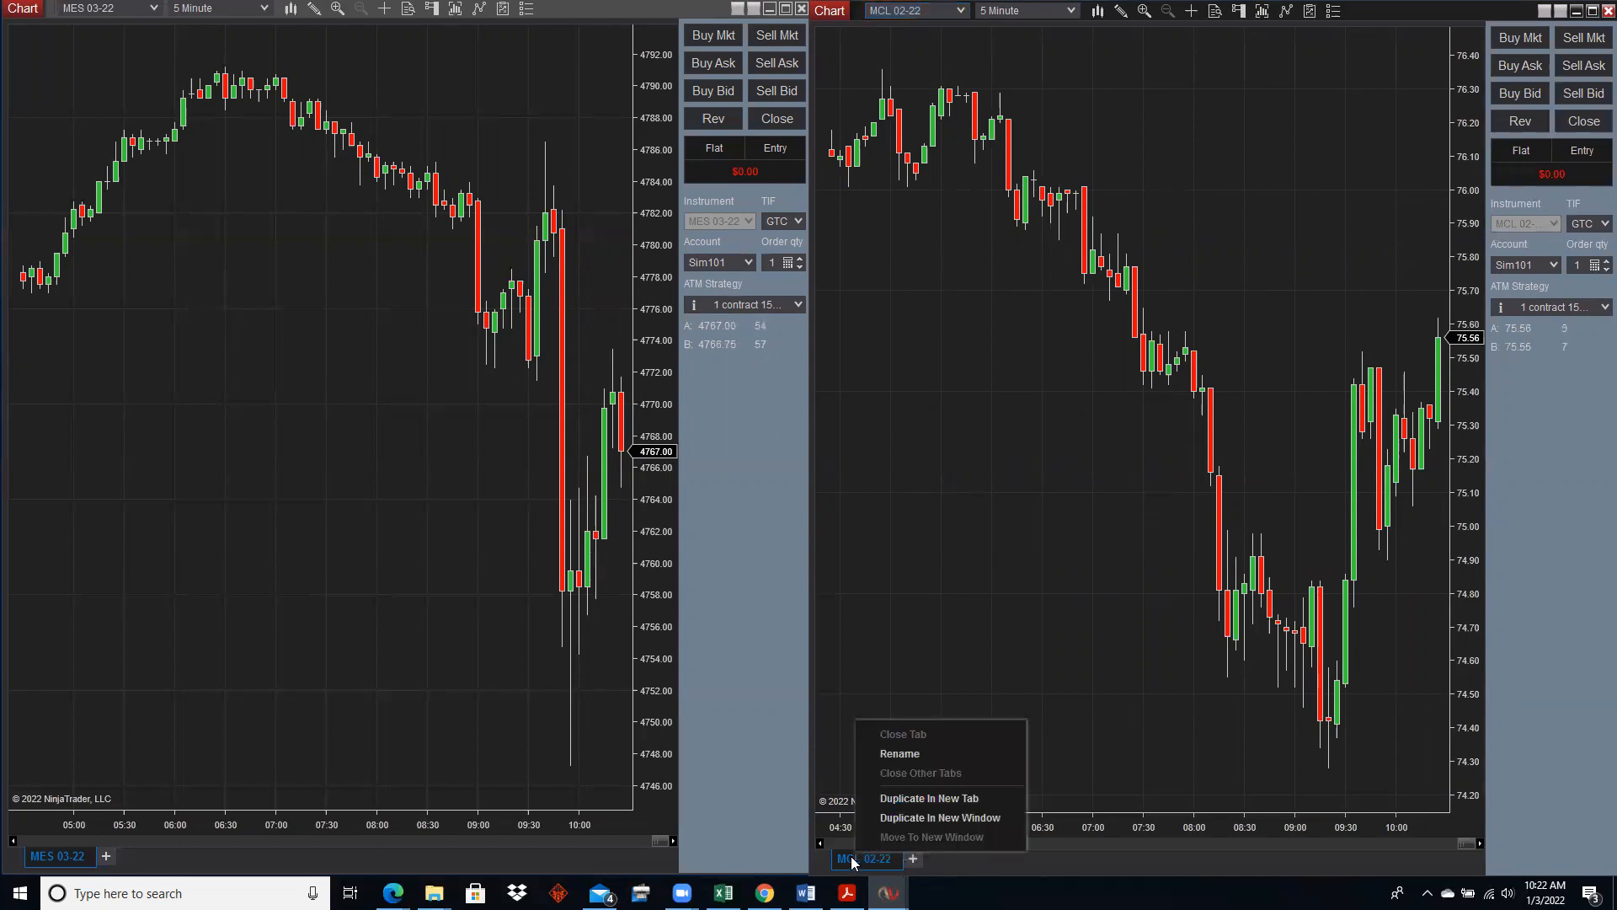
{"action": "left_click", "coordinate": [896, 799]}
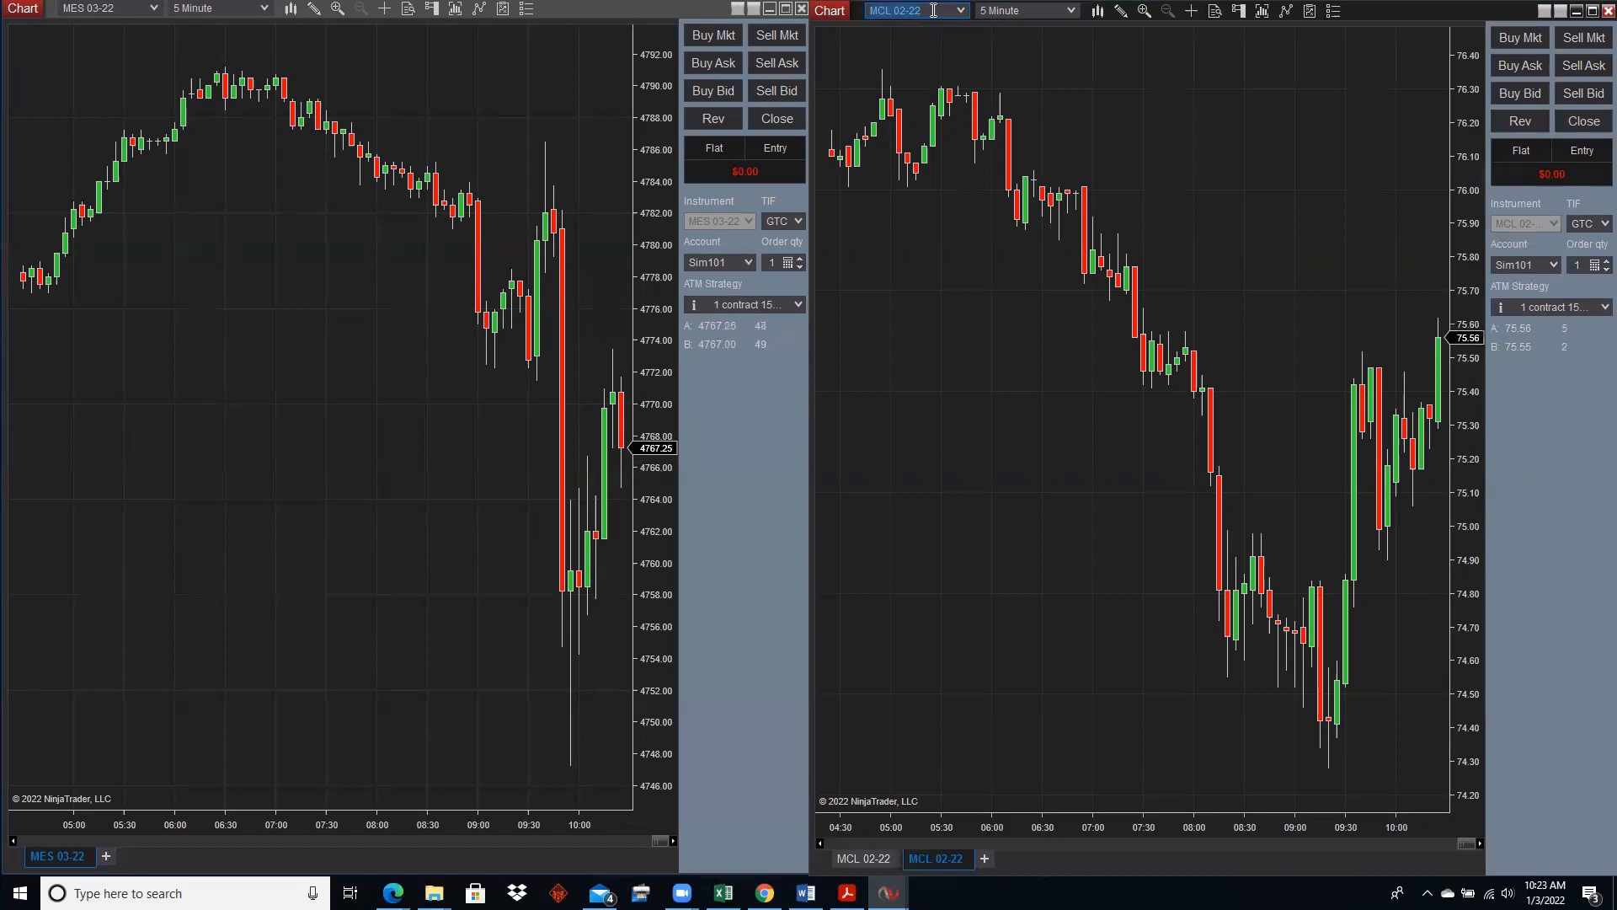
{"action": "type", "text": "MNQ"}
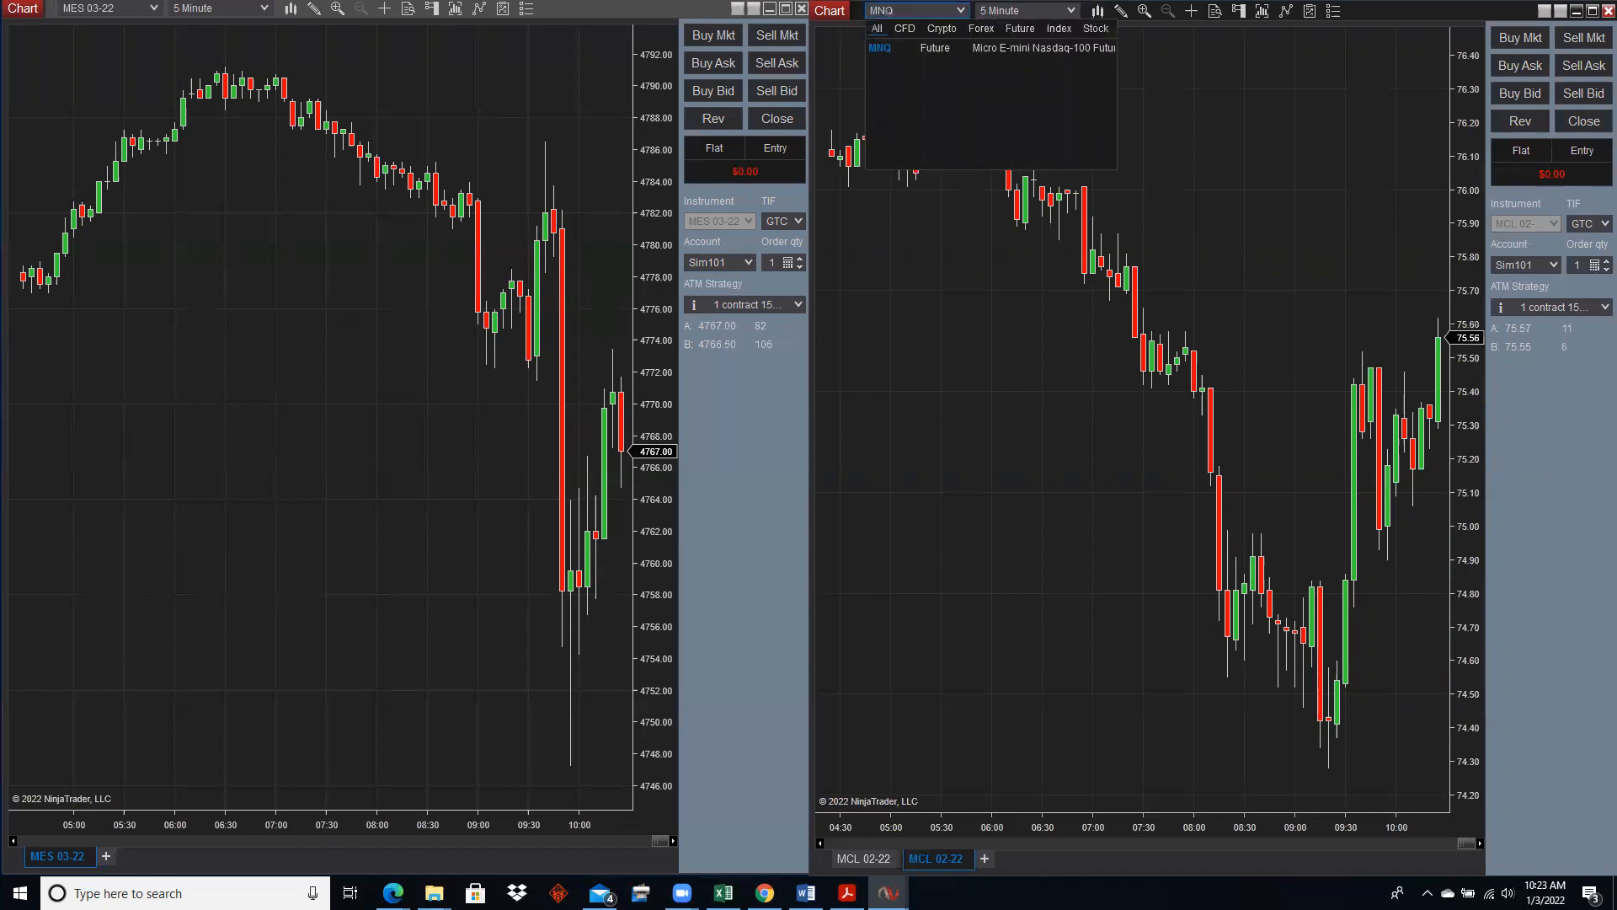
{"action": "left_click", "coordinate": [942, 47]}
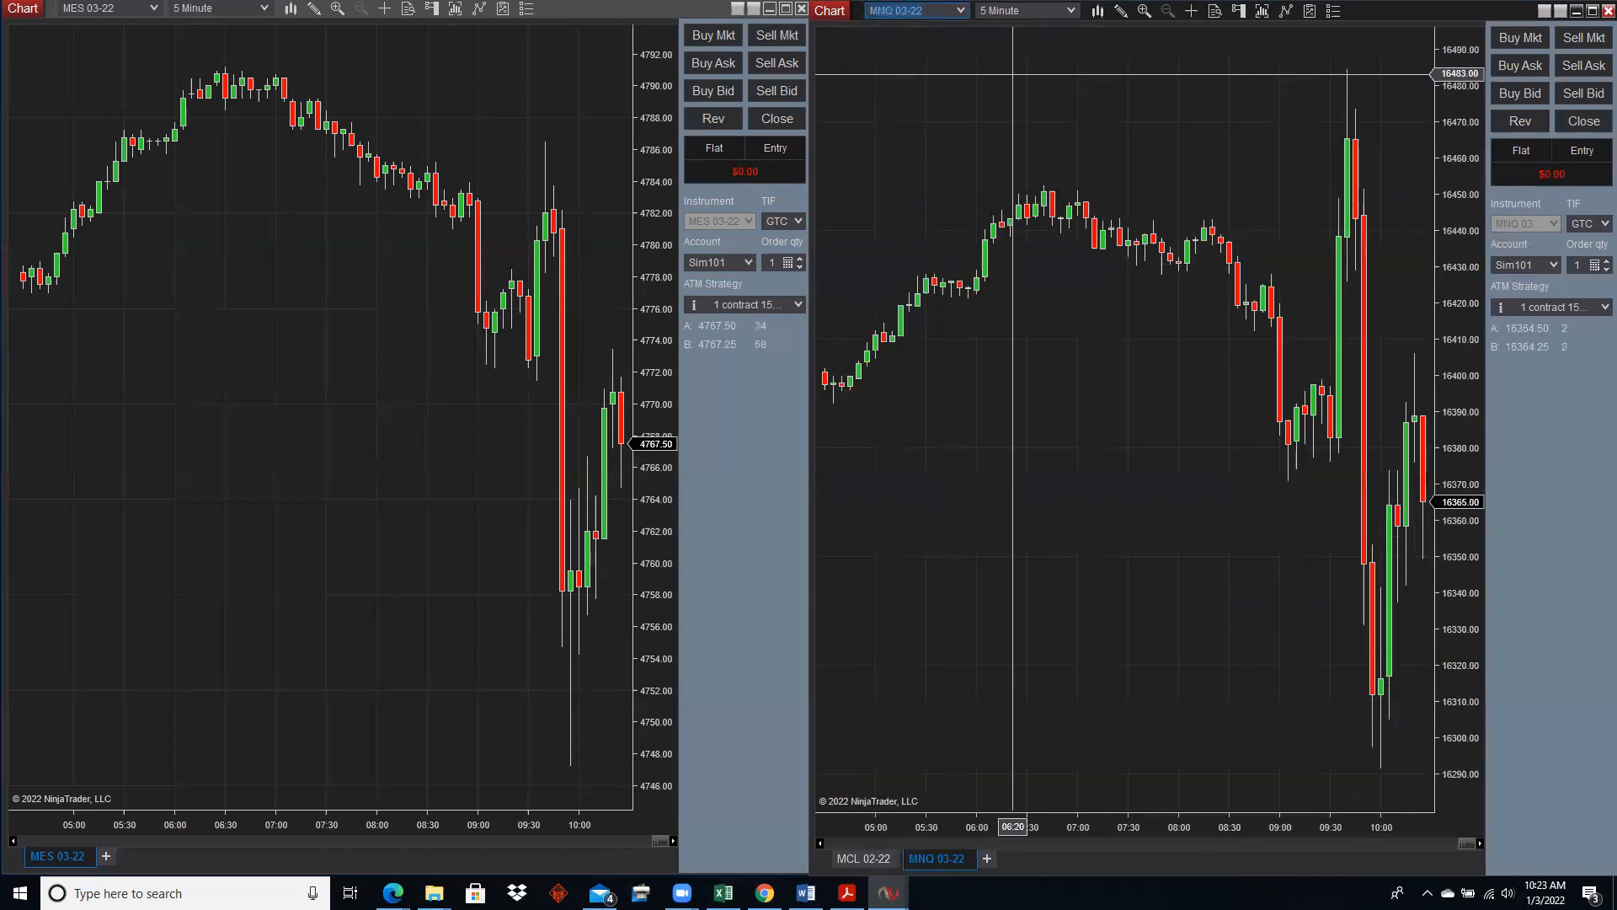
{"action": "left_click", "coordinate": [932, 14]}
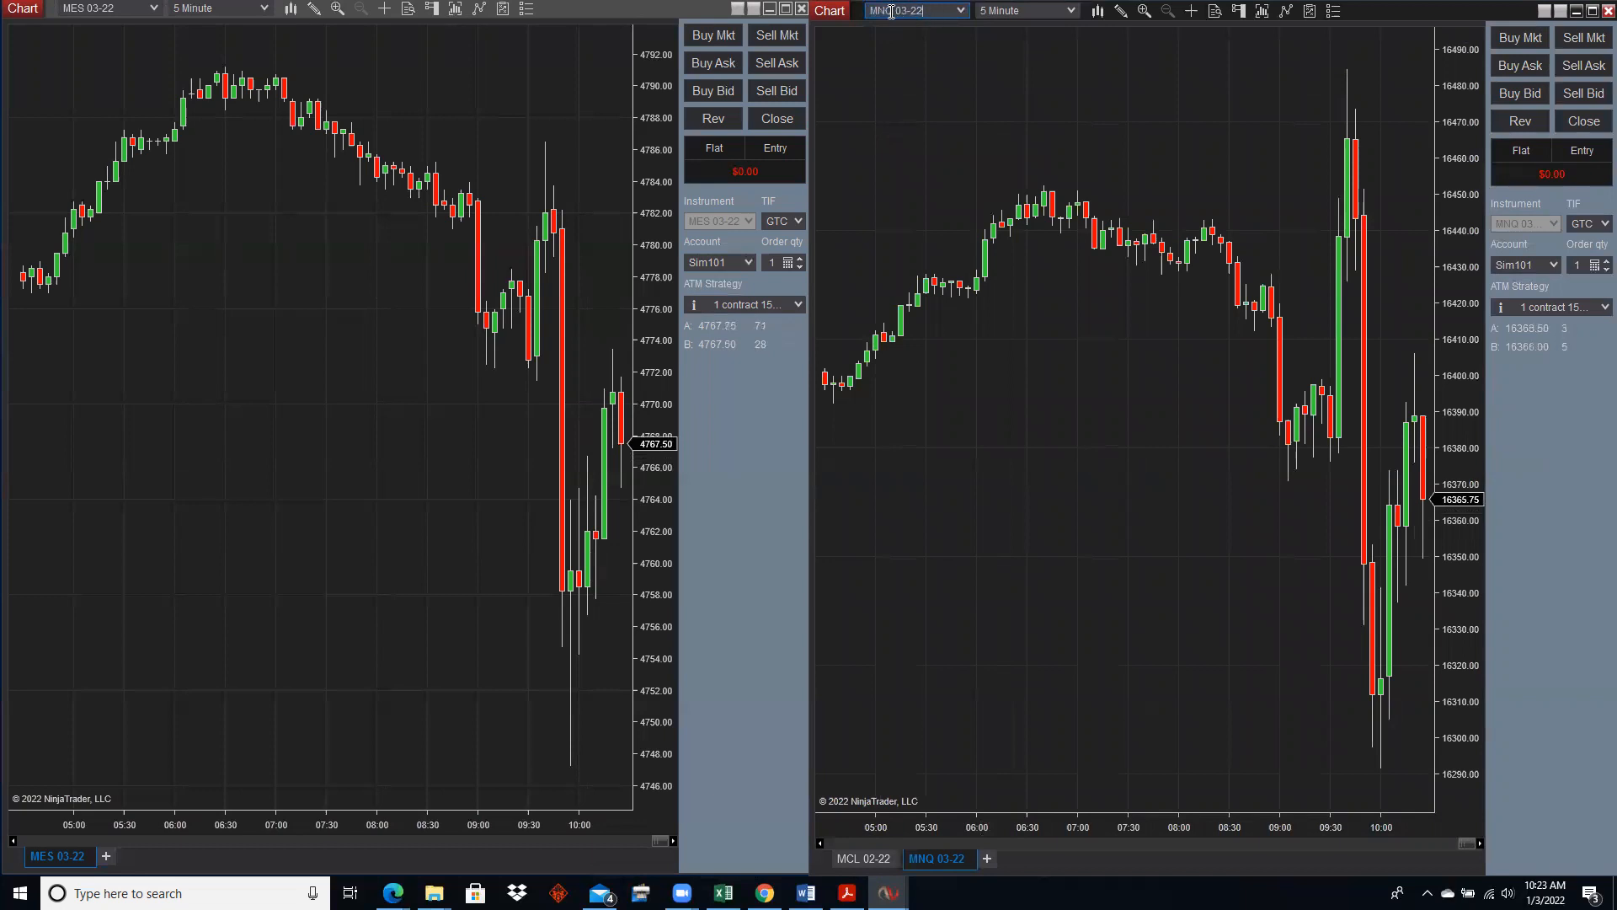